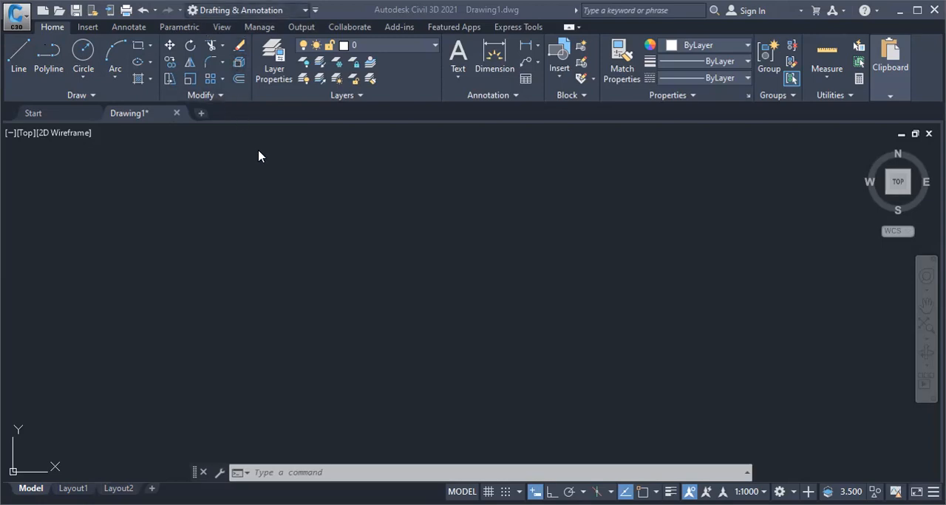
Set the workspace to Drafting & Annotation
{"action": "left_click", "coordinate": [222, 10]}
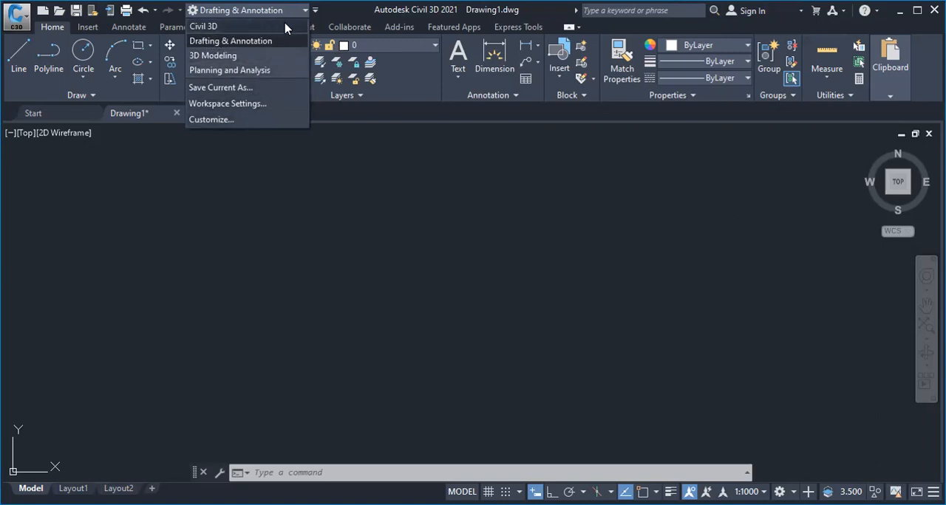
{"action": "left_click", "coordinate": [213, 42]}
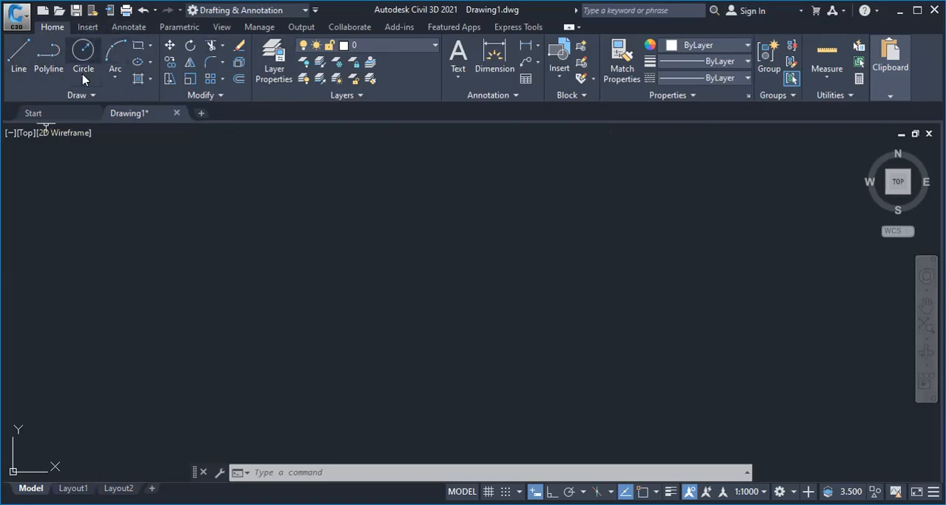
Look through the insertion tools and the modify tools, including Fillet and the rectangular, path and polar array options
{"action": "left_click", "coordinate": [87, 28]}
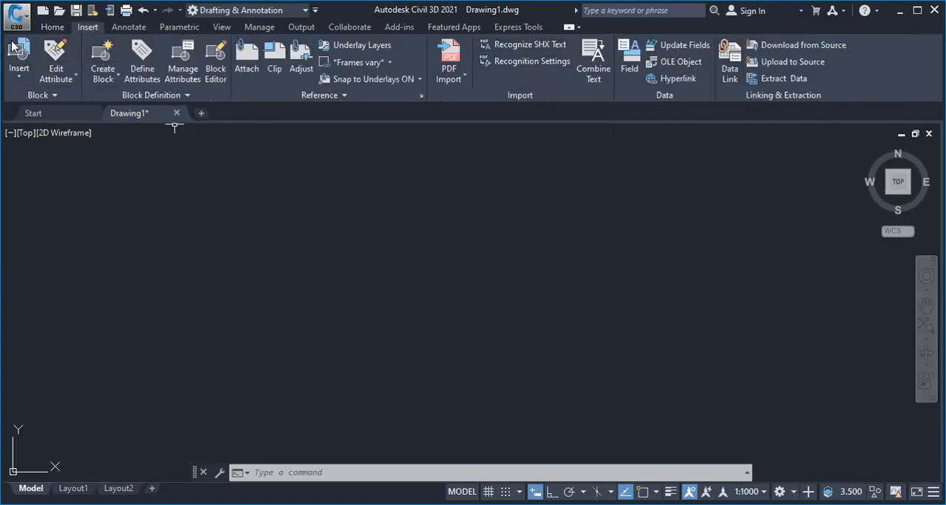
{"action": "left_click", "coordinate": [47, 26]}
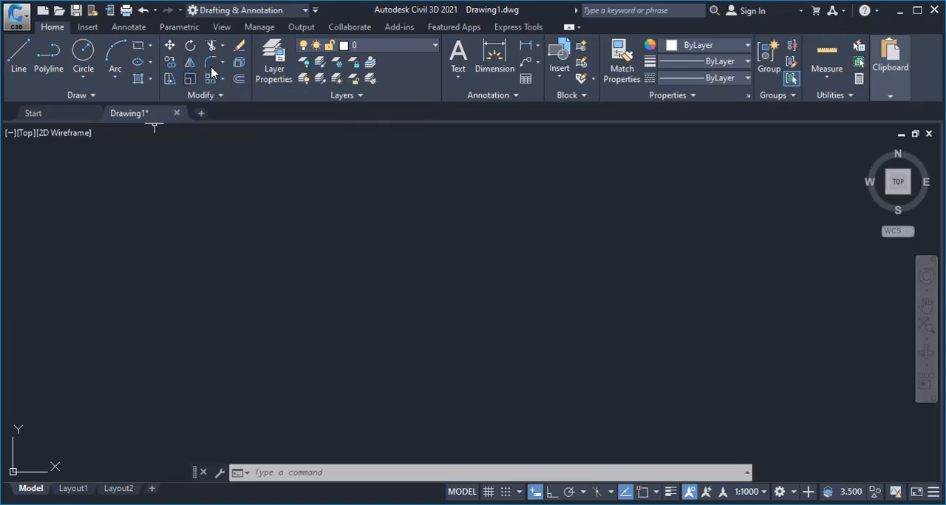
{"action": "left_click", "coordinate": [222, 65]}
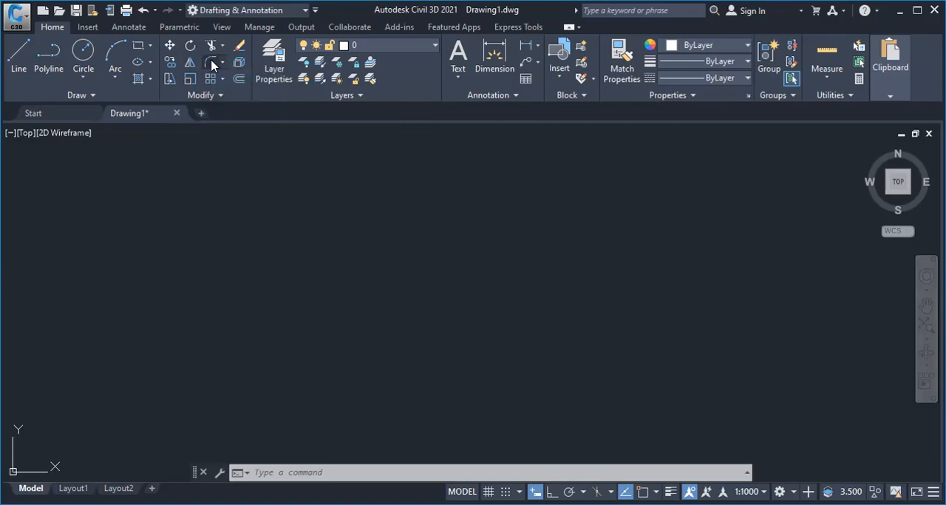
{"action": "left_click", "coordinate": [237, 65]}
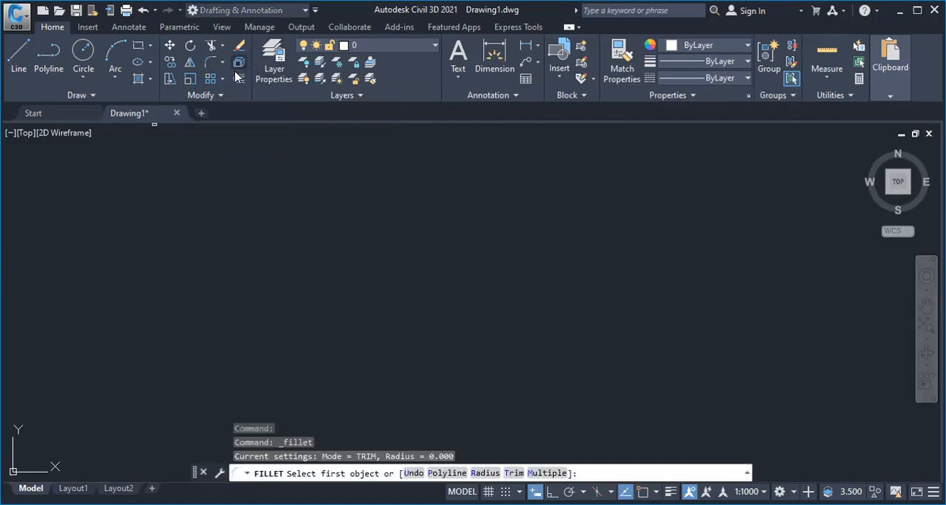
{"action": "key", "text": "Escape"}
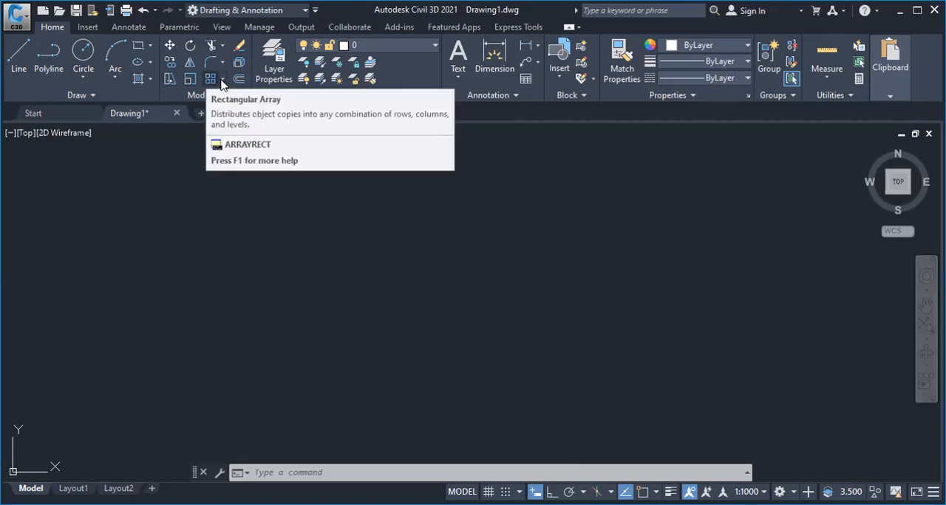
{"action": "left_click", "coordinate": [222, 80]}
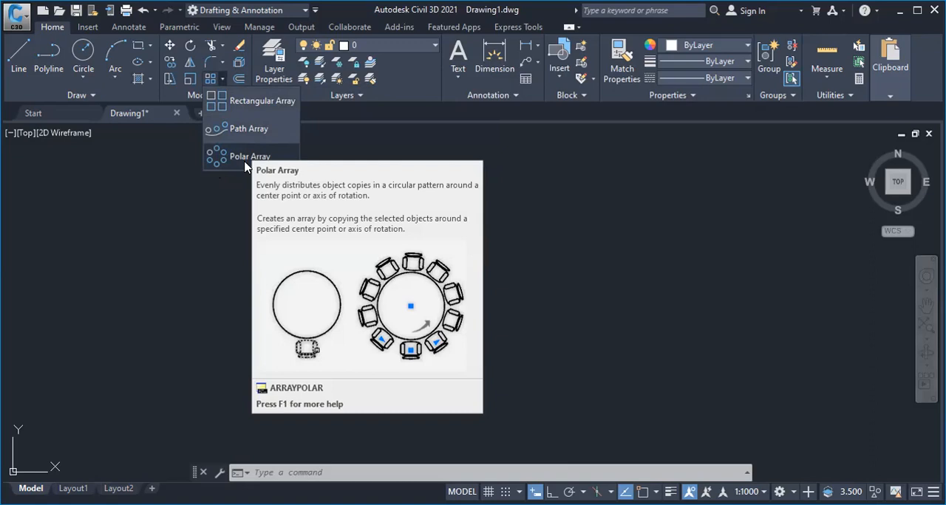
{"action": "left_click", "coordinate": [240, 80]}
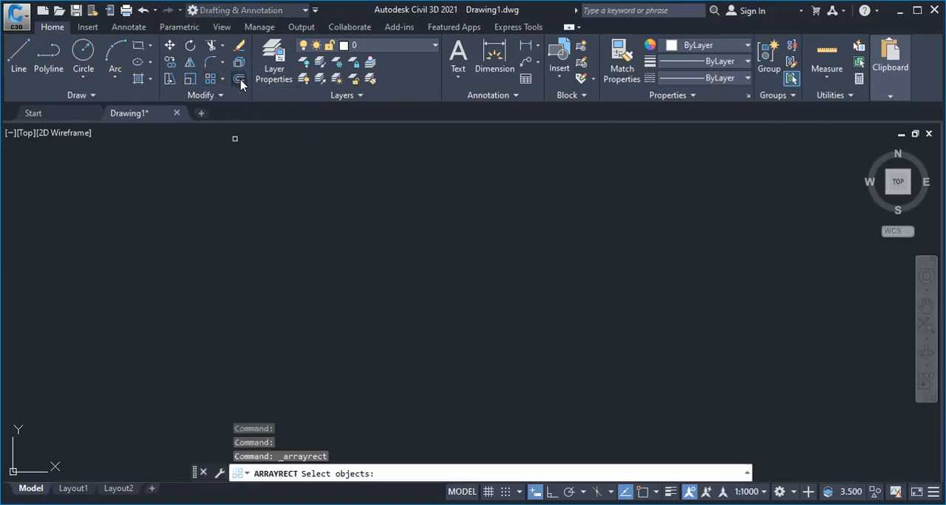
{"action": "key", "text": "Escape"}
{"action": "key", "text": "Escape"}
{"action": "key", "text": "Escape"}
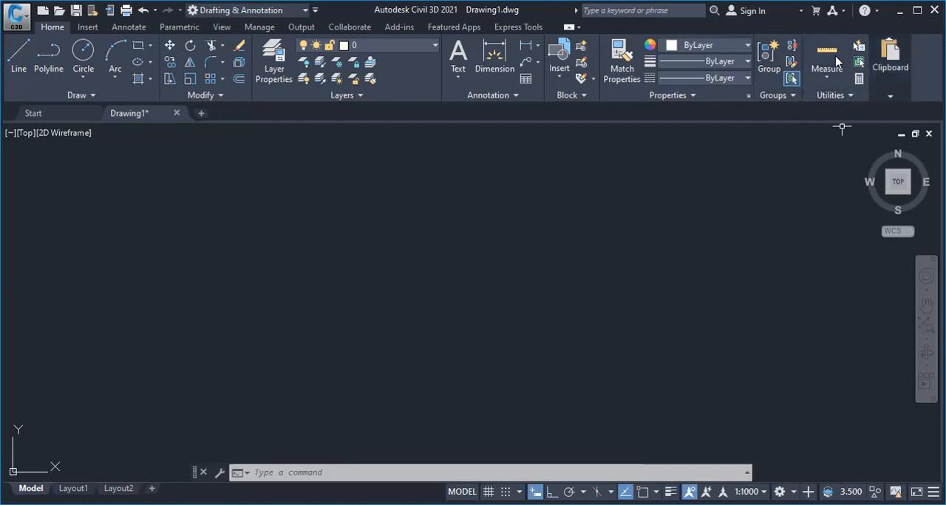
Look through the measuring options, the clipboard tools and the empty model space
{"action": "left_click", "coordinate": [827, 90]}
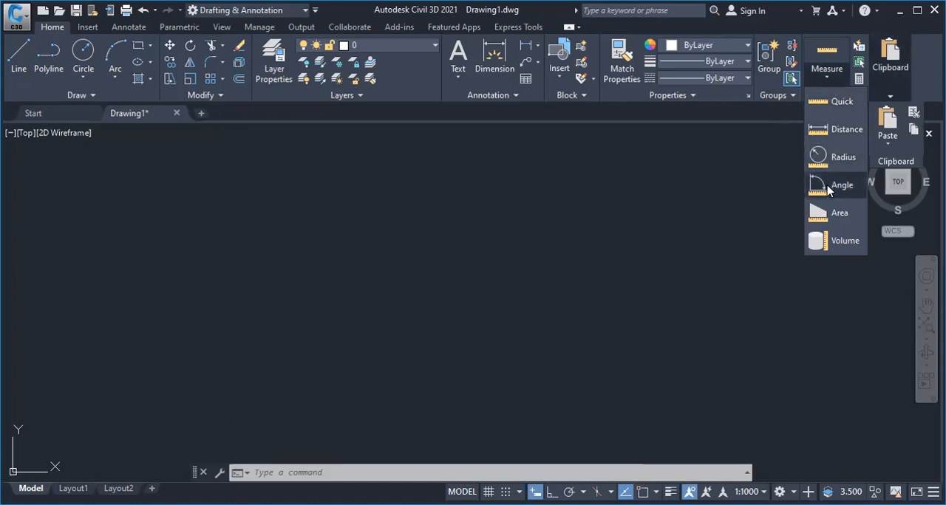
{"action": "left_click", "coordinate": [755, 111]}
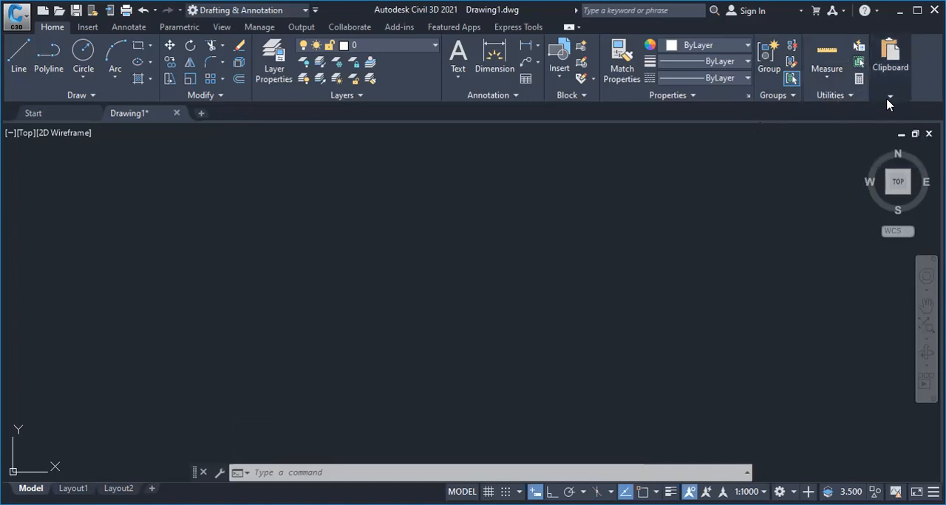
{"action": "mouse_move", "coordinate": [889, 97]}
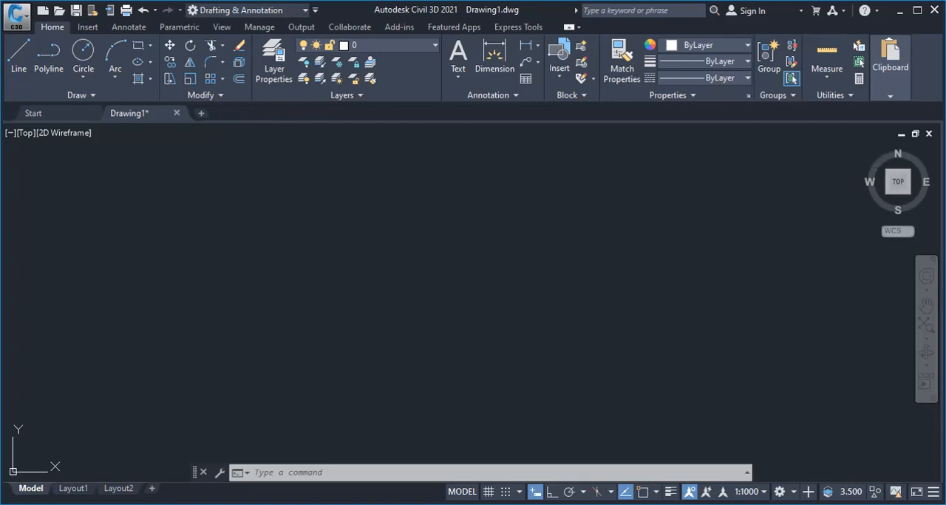
{"action": "left_click", "coordinate": [697, 224]}
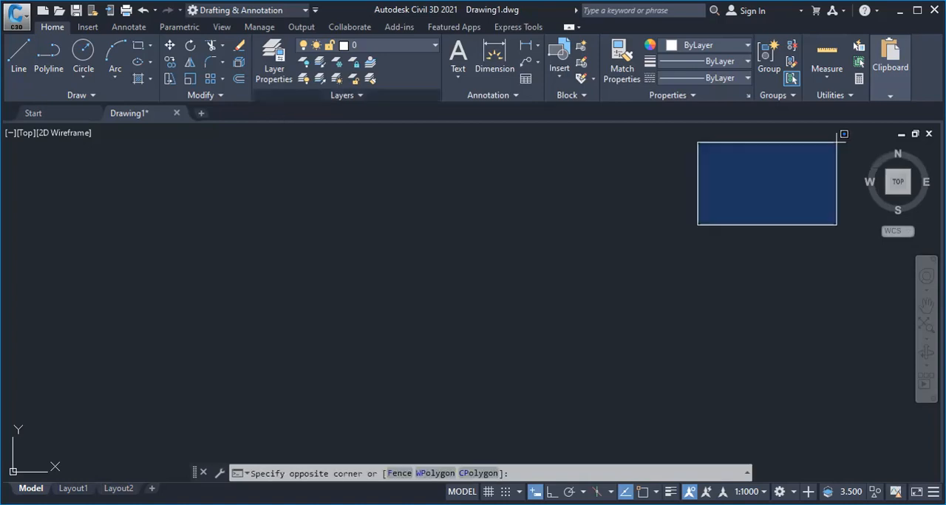
{"action": "key", "text": "Escape"}
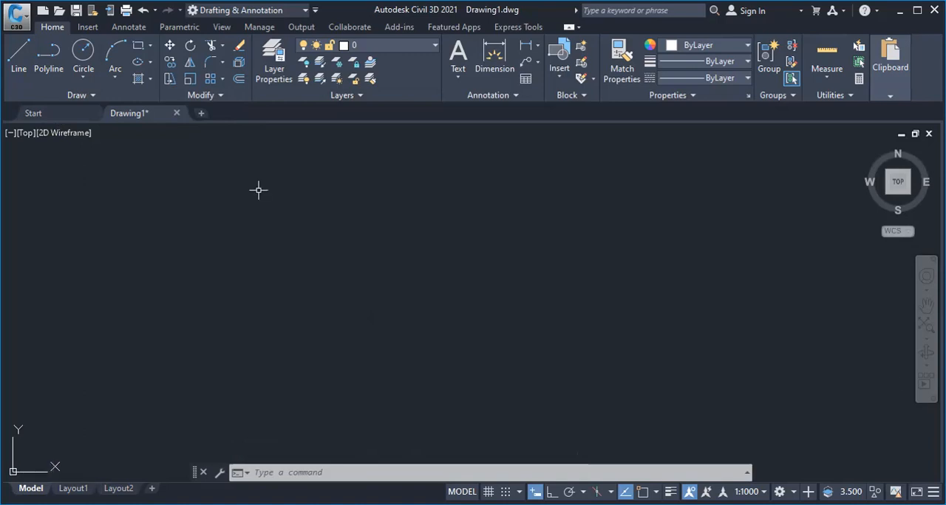
{"action": "mouse_move", "coordinate": [73, 489]}
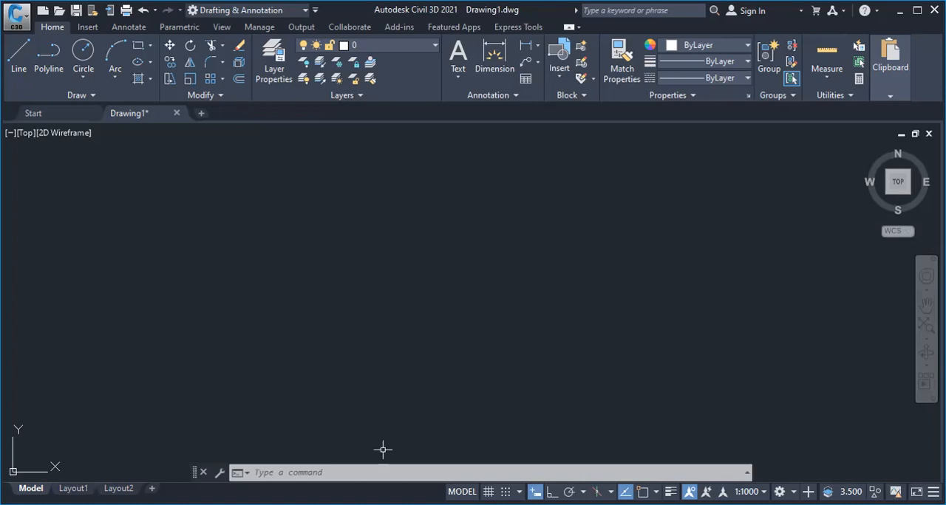
{"action": "mouse_move", "coordinate": [73, 489]}
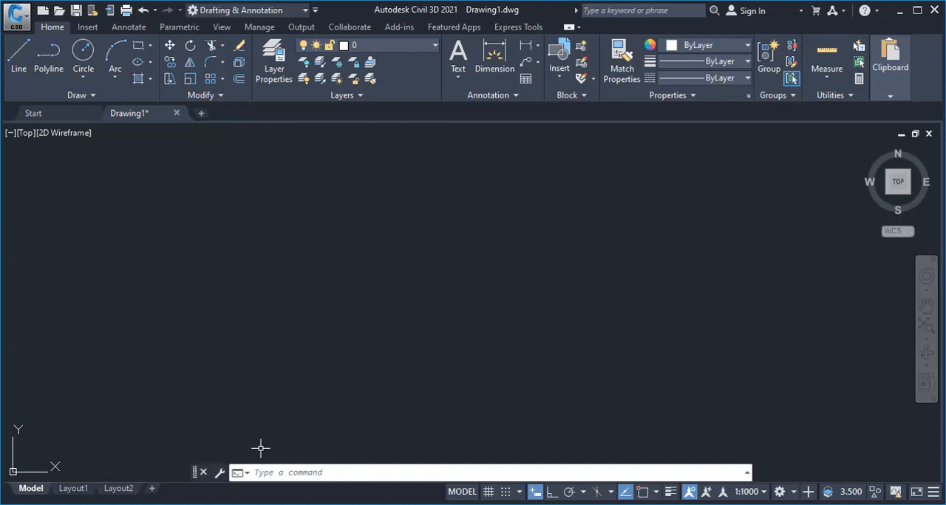
{"action": "key", "text": "Escape"}
{"action": "key", "text": "Escape"}
{"action": "key", "text": "Escape"}
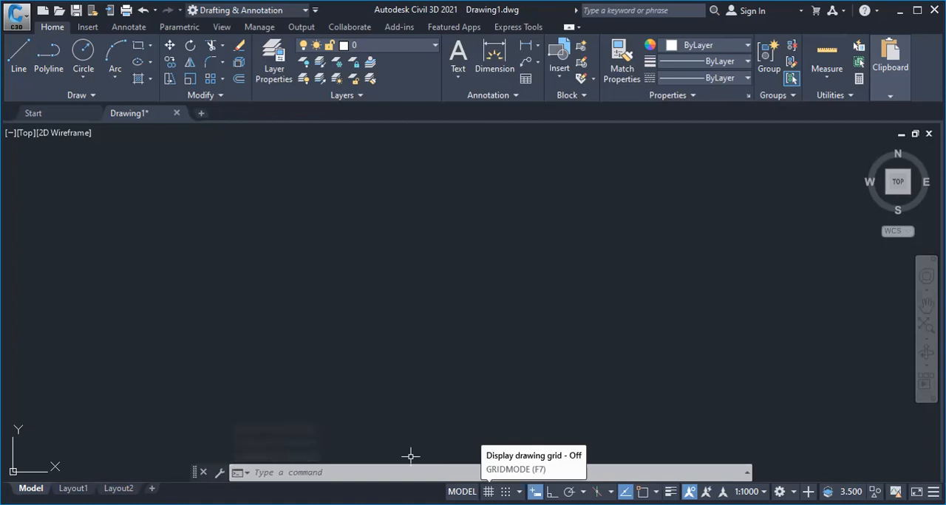
Try out the drawing grid and snap mode by switching each on and off again
{"action": "key", "text": "F7"}
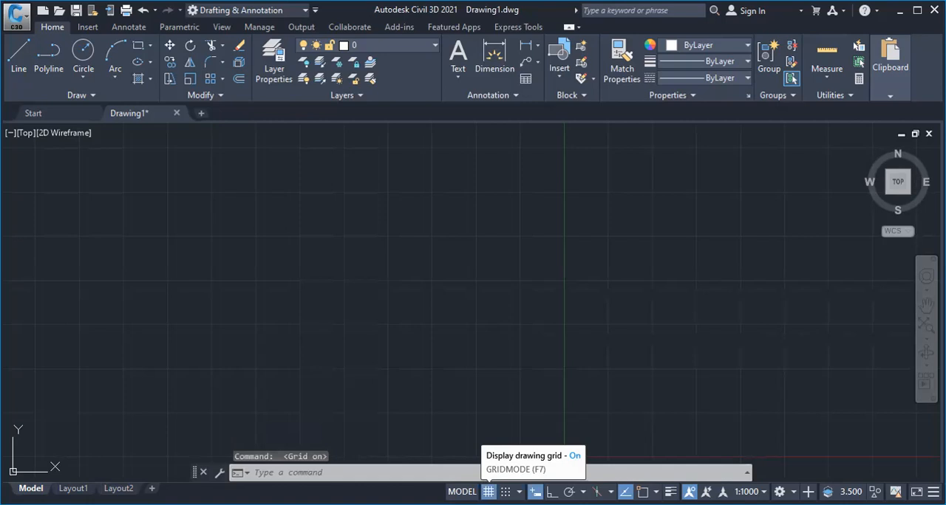
{"action": "left_click", "coordinate": [488, 492]}
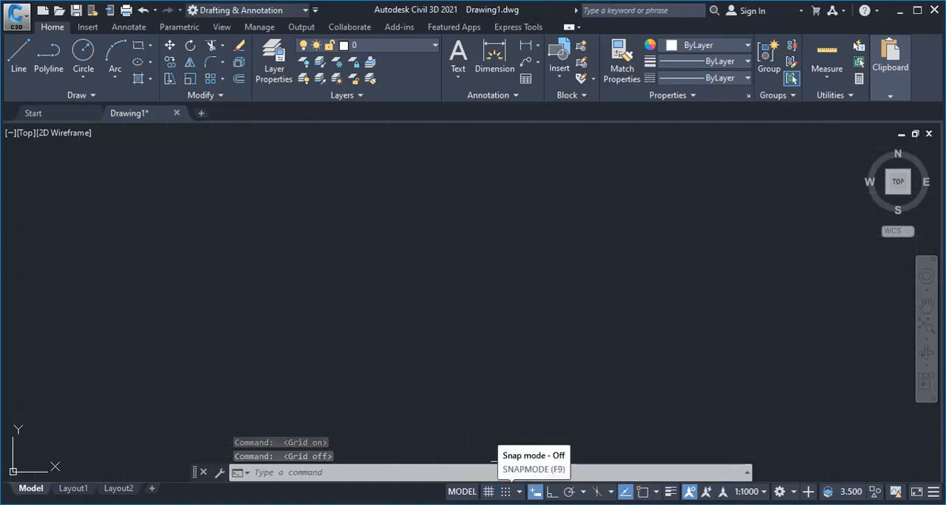
{"action": "left_click", "coordinate": [505, 492]}
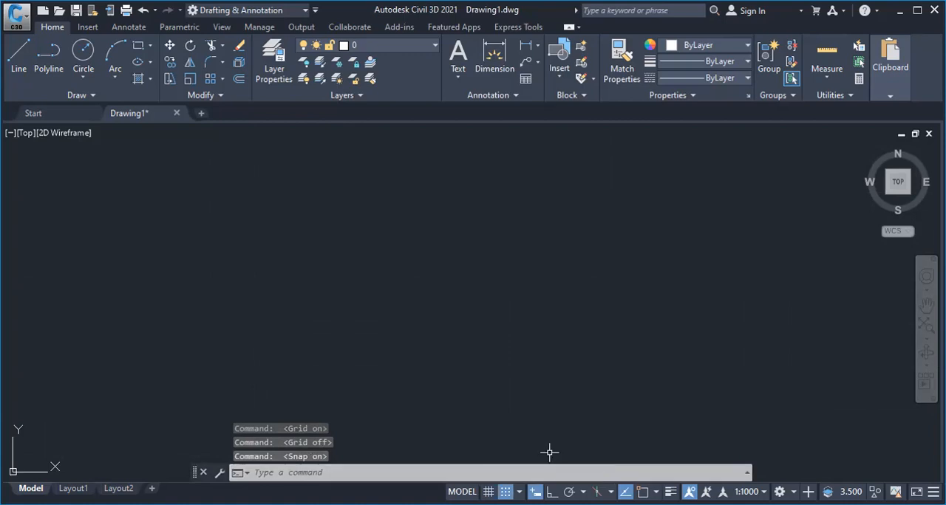
{"action": "key", "text": "F9"}
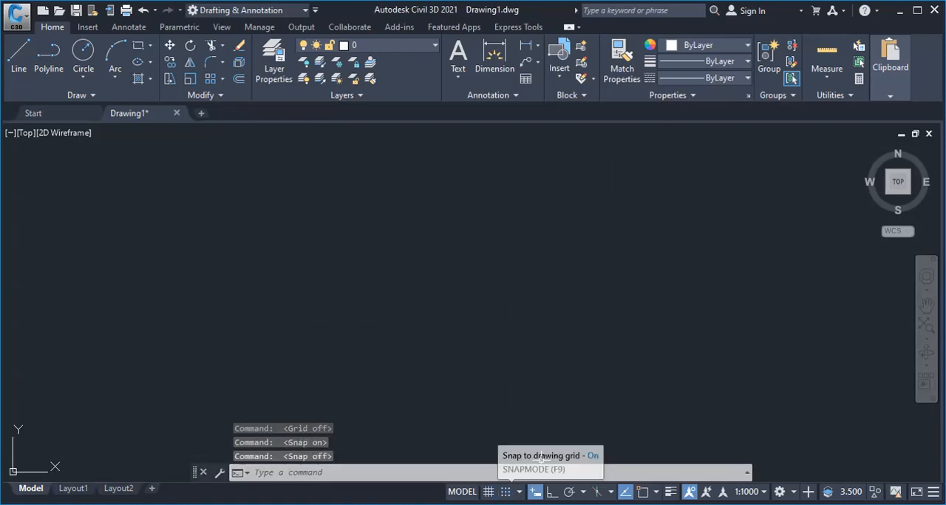
{"action": "key", "text": "F7"}
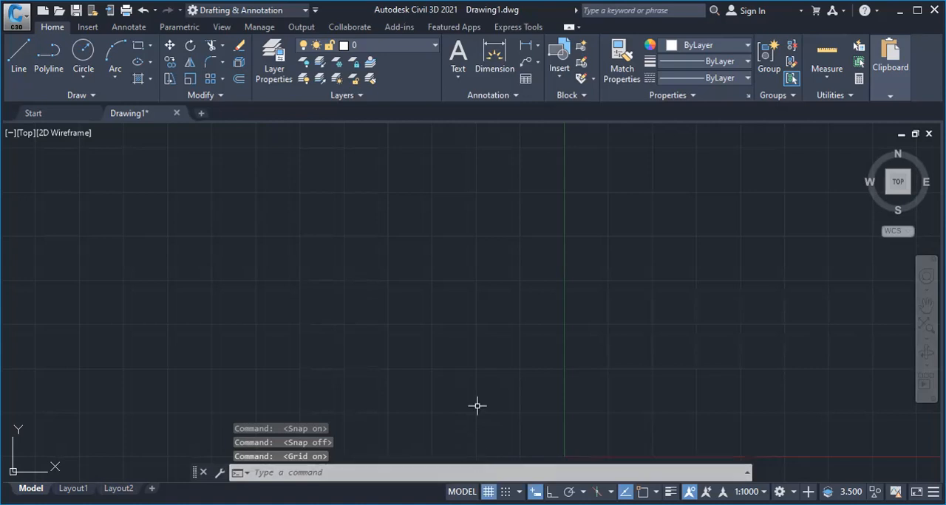
{"action": "key", "text": "F7"}
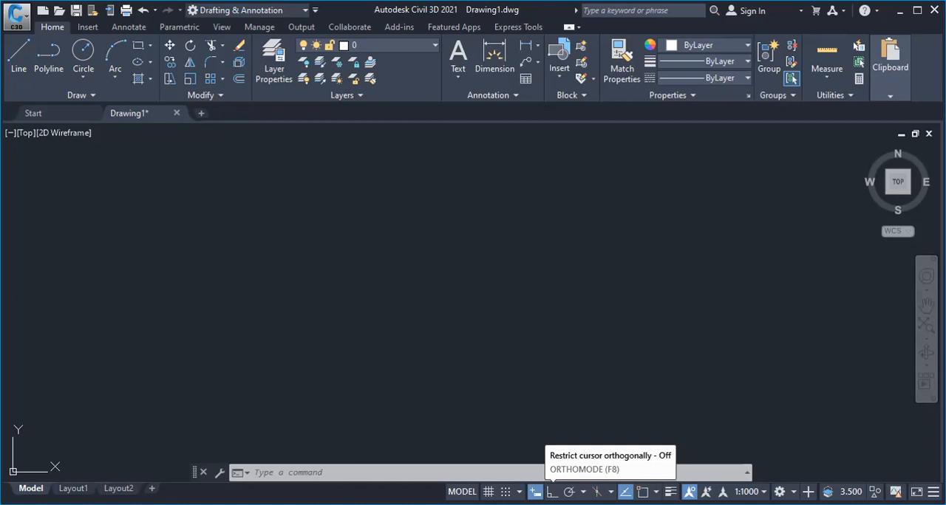
Turn on ortho mode and open the tracking settings from the polar tracking angle options
{"action": "left_click", "coordinate": [552, 492]}
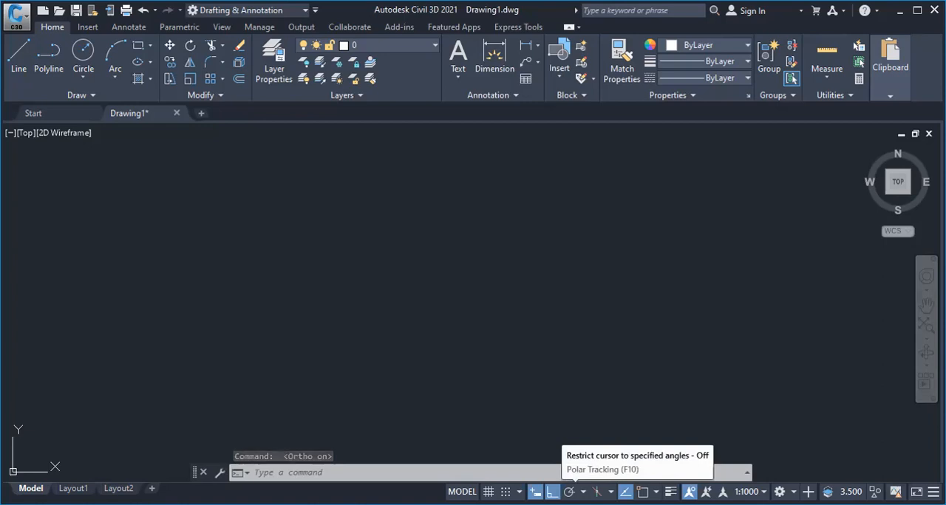
{"action": "left_click", "coordinate": [583, 492]}
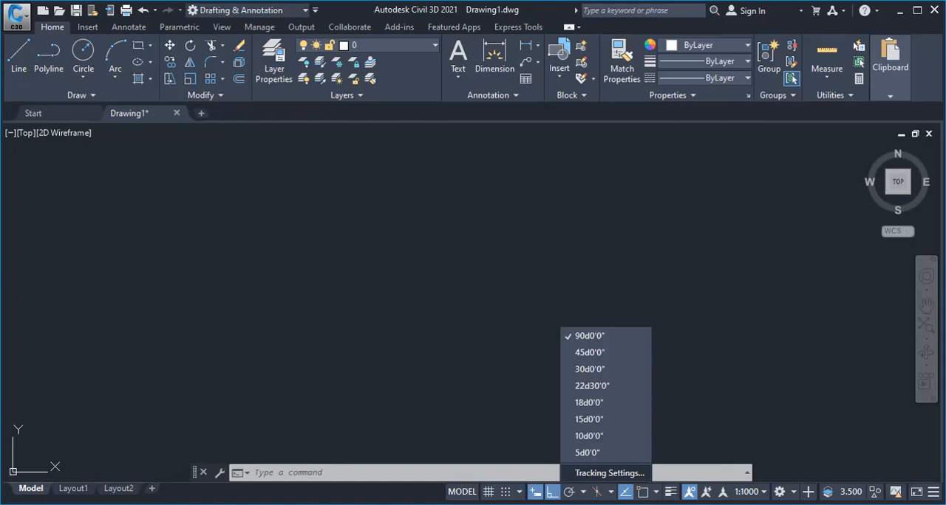
{"action": "left_click", "coordinate": [600, 472]}
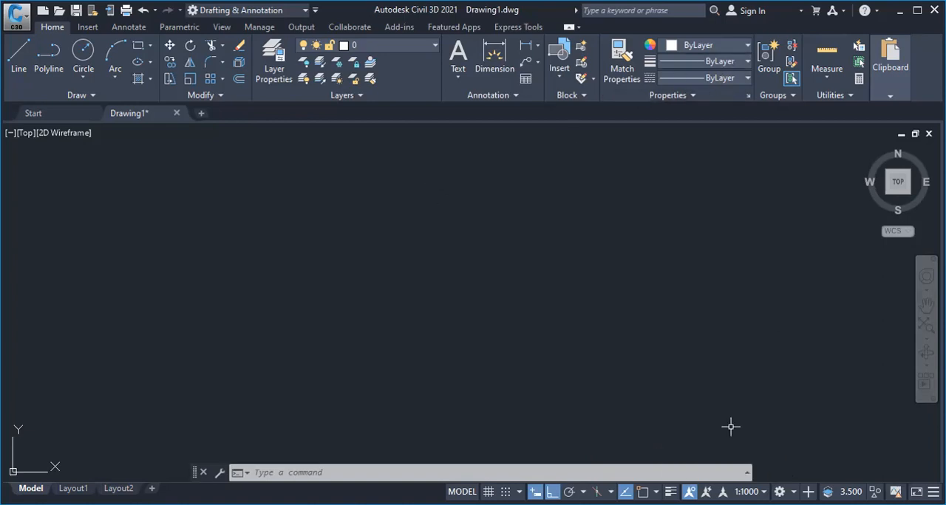
Switch the lineweight display on and off again
{"action": "left_click", "coordinate": [670, 492]}
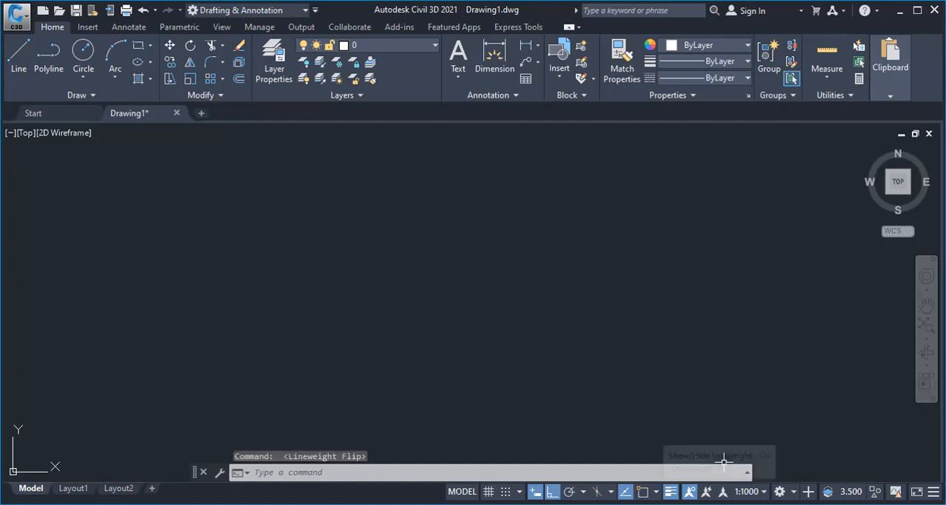
{"action": "left_click", "coordinate": [670, 492]}
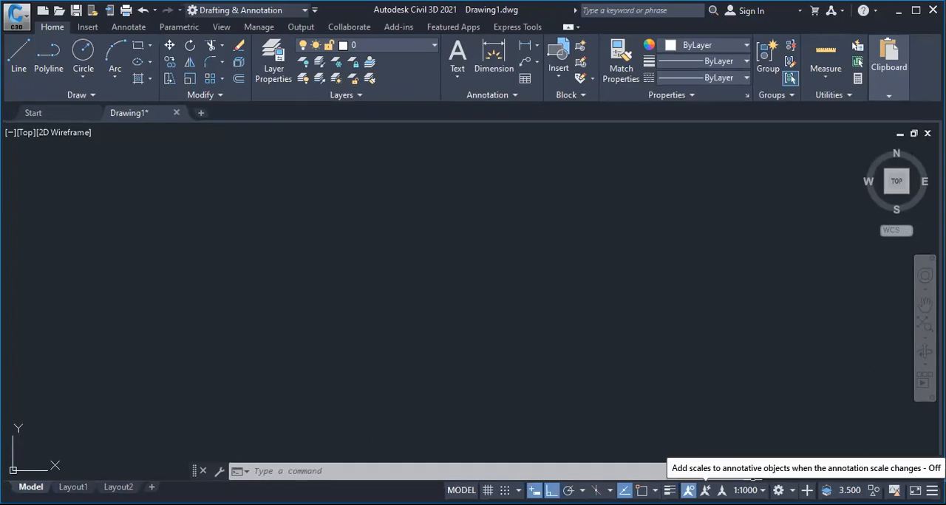
Set the annotation scale to 1:100
{"action": "left_click", "coordinate": [748, 491]}
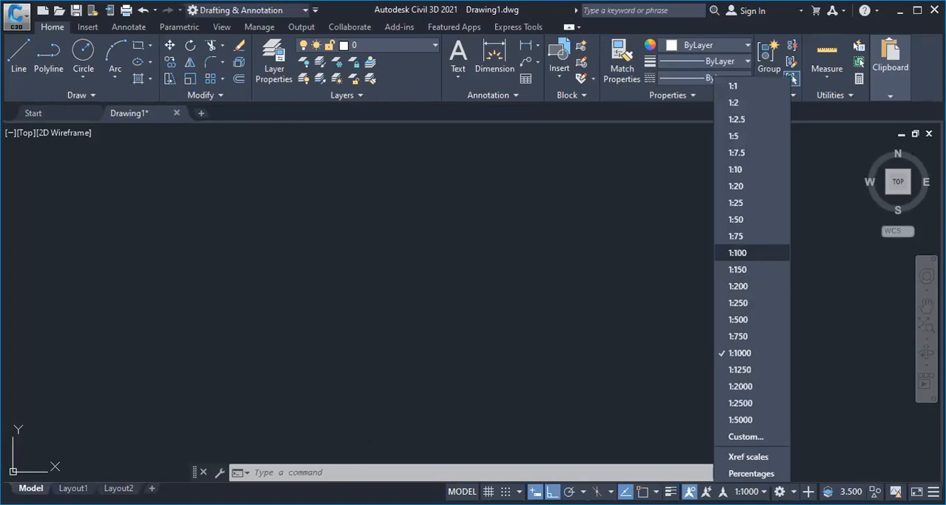
{"action": "left_click", "coordinate": [737, 253]}
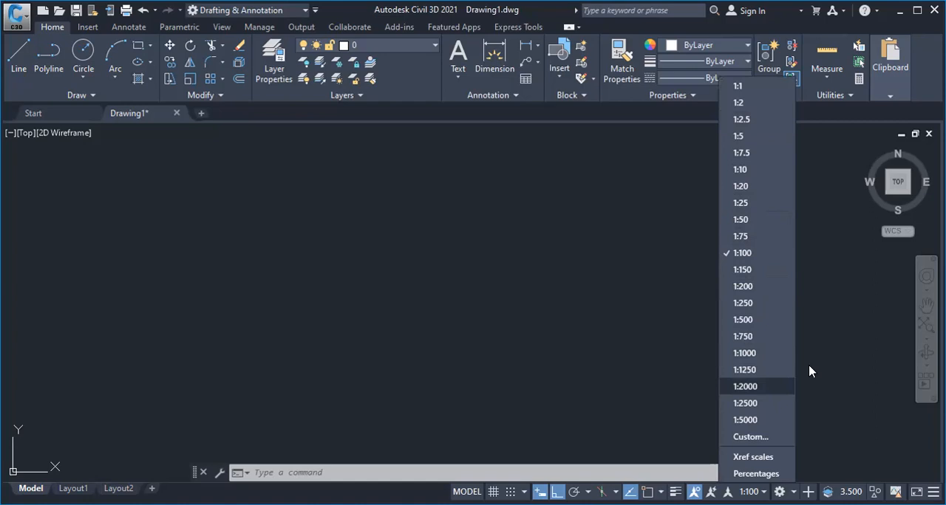
Add the coordinates and units displays to the status bar and view the available unit formats
{"action": "left_click", "coordinate": [862, 480]}
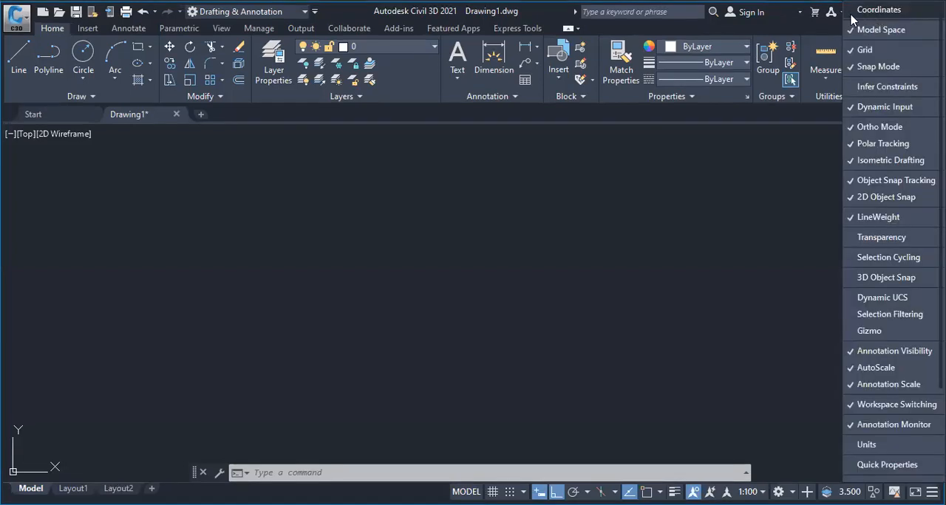
{"action": "left_click", "coordinate": [857, 11]}
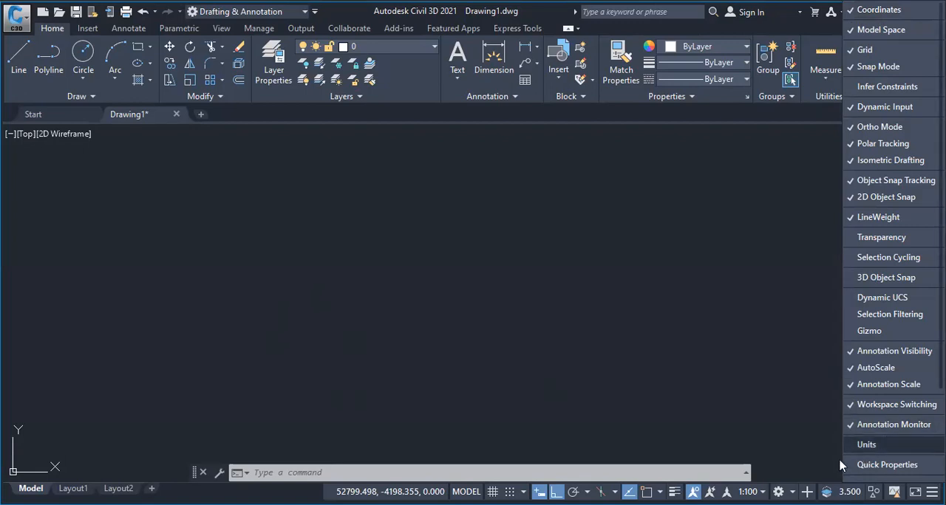
{"action": "left_click", "coordinate": [864, 445]}
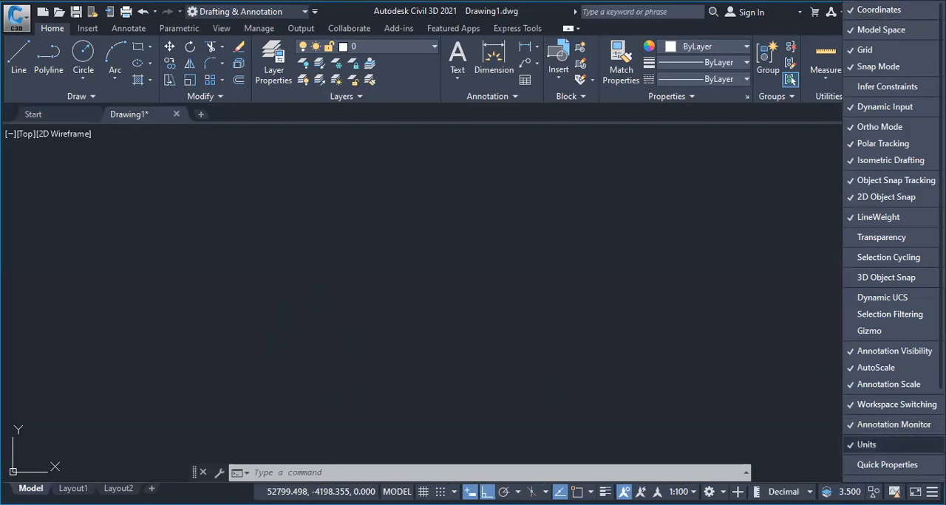
{"action": "left_click", "coordinate": [785, 491]}
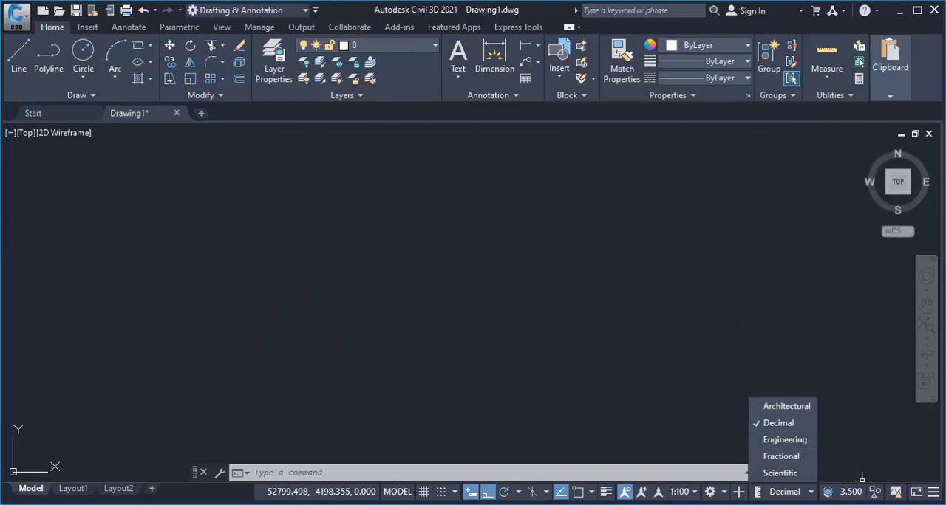
Remove the coordinates display from the status bar
{"action": "left_click", "coordinate": [932, 491]}
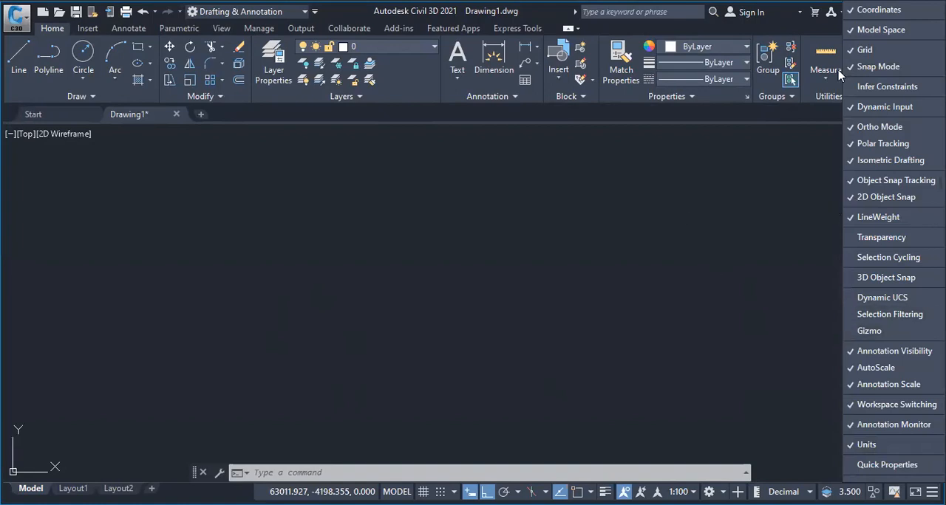
{"action": "left_click", "coordinate": [876, 16]}
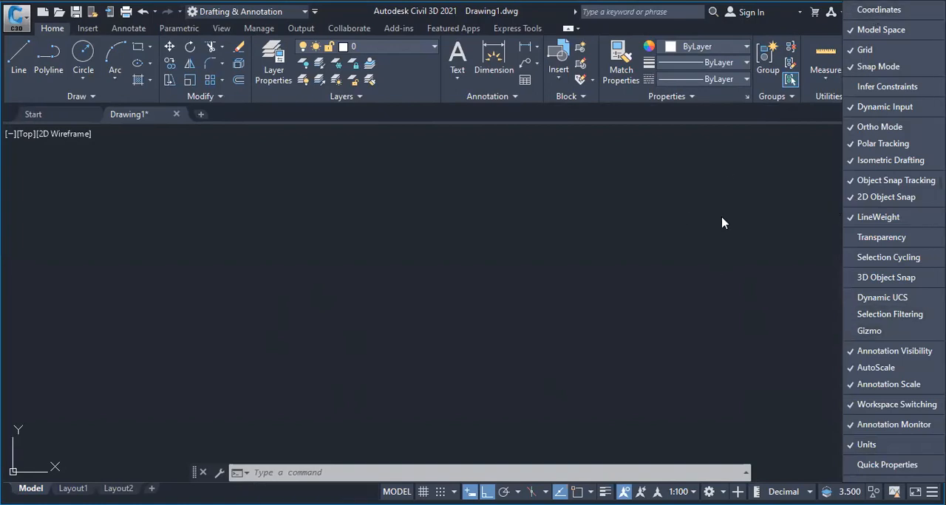
{"action": "left_click", "coordinate": [724, 277]}
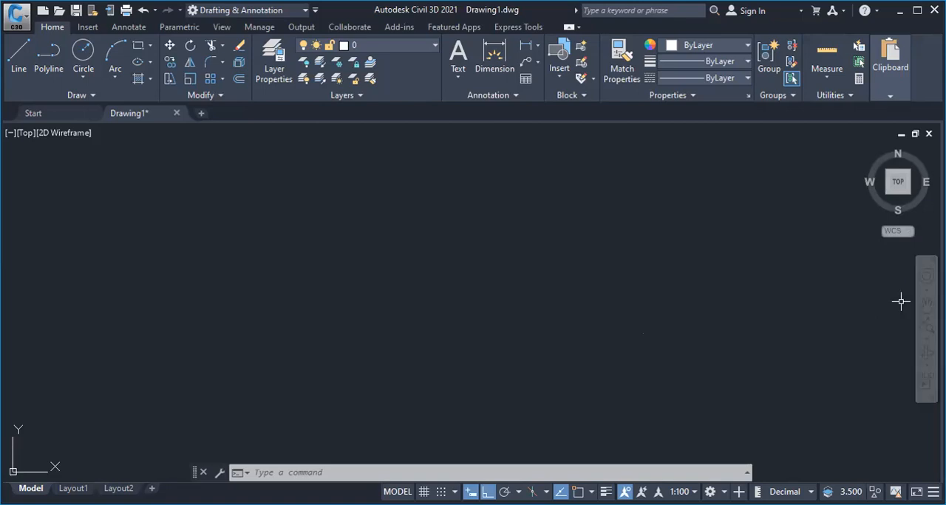
Try the Pan tool in the empty drawing area and exit it
{"action": "left_click", "coordinate": [926, 305]}
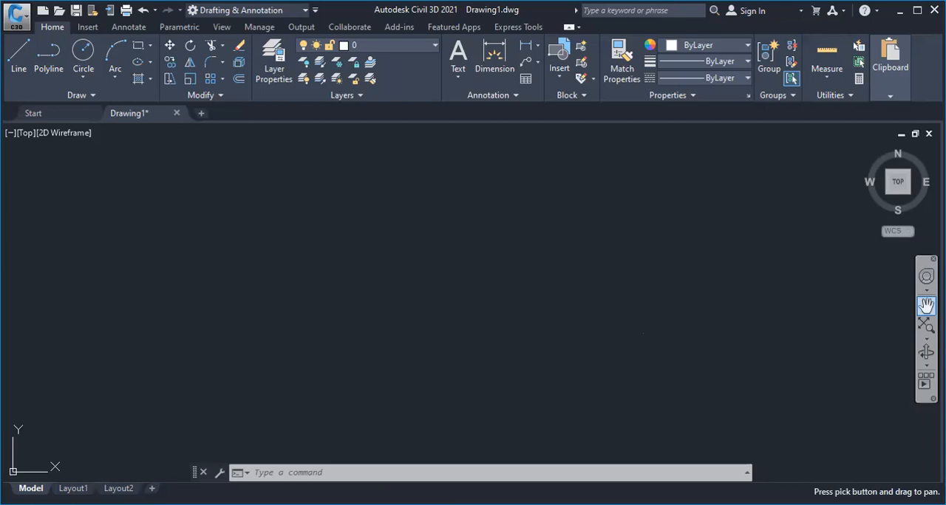
{"action": "left_click_drag", "start_coordinate": [488, 282], "coordinate": [572, 300]}
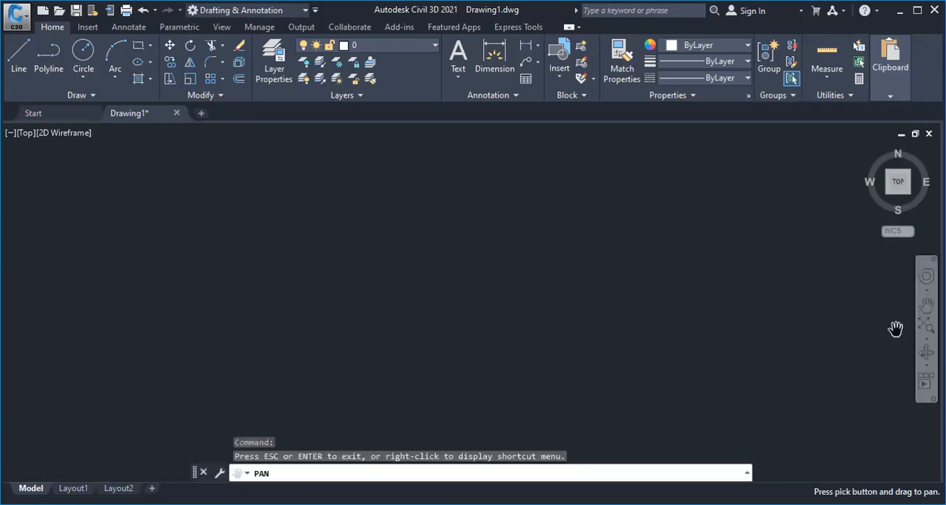
{"action": "key", "text": "Escape"}
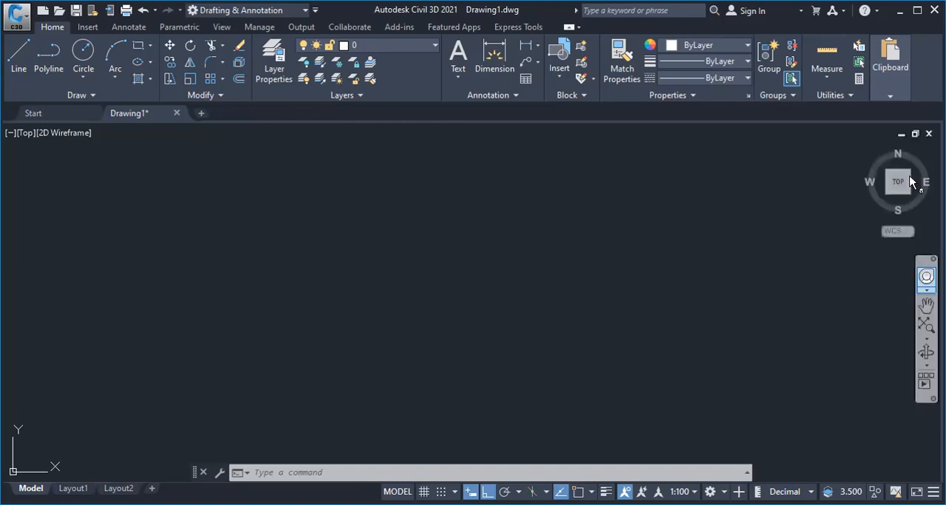
{"action": "mouse_move", "coordinate": [908, 199]}
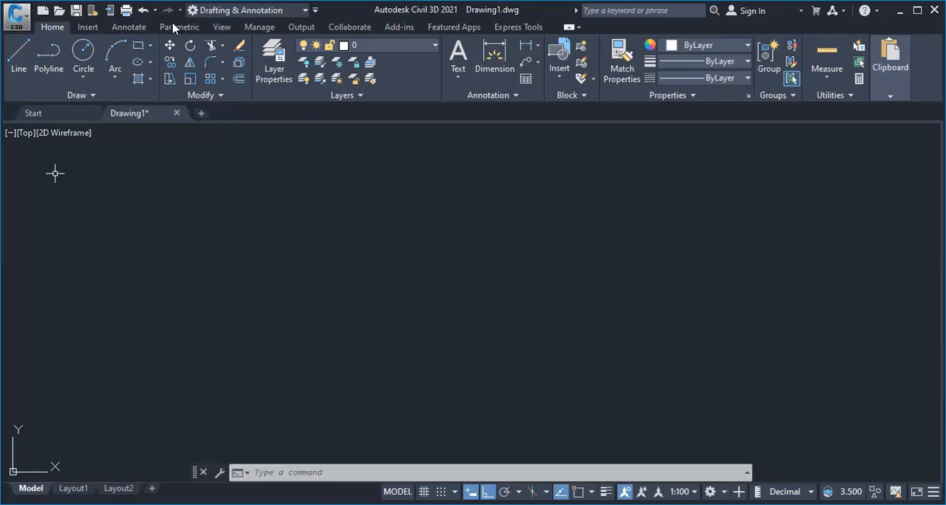
Open the drawing units settings and set the length type to Decimal with a precision of 0
{"action": "left_click", "coordinate": [12, 81]}
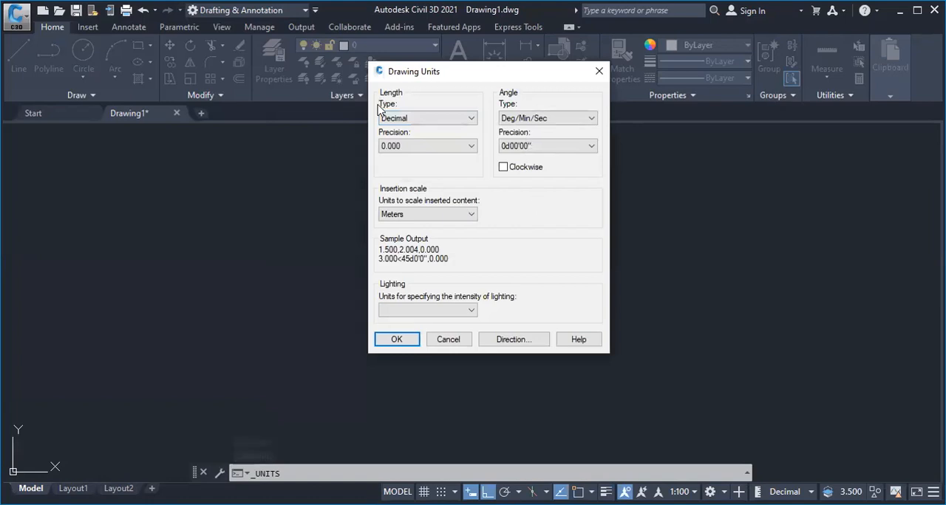
{"action": "left_click", "coordinate": [408, 121]}
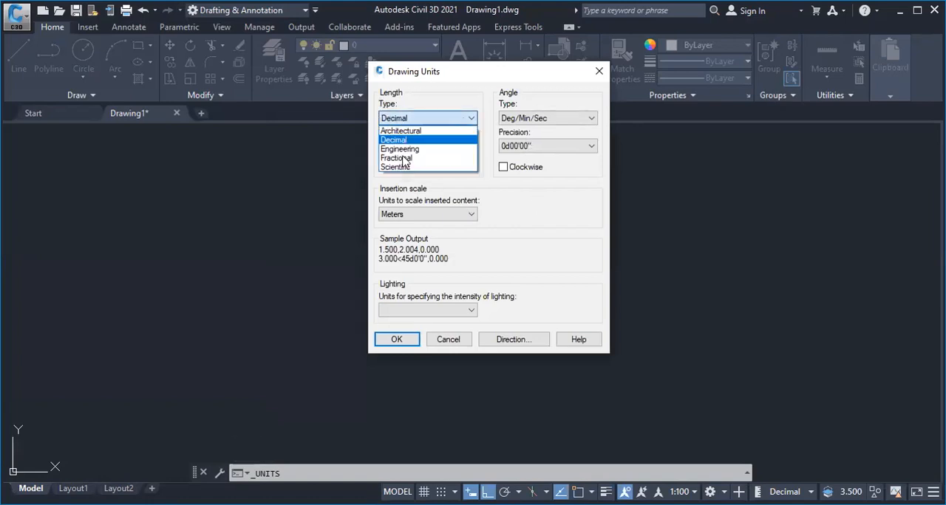
{"action": "left_click", "coordinate": [395, 140]}
{"action": "left_click", "coordinate": [395, 147]}
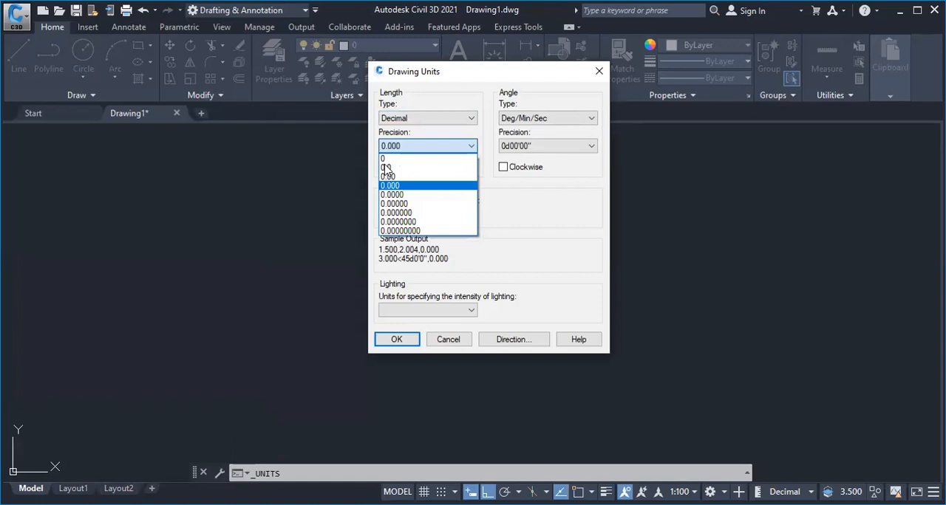
{"action": "left_click", "coordinate": [393, 158]}
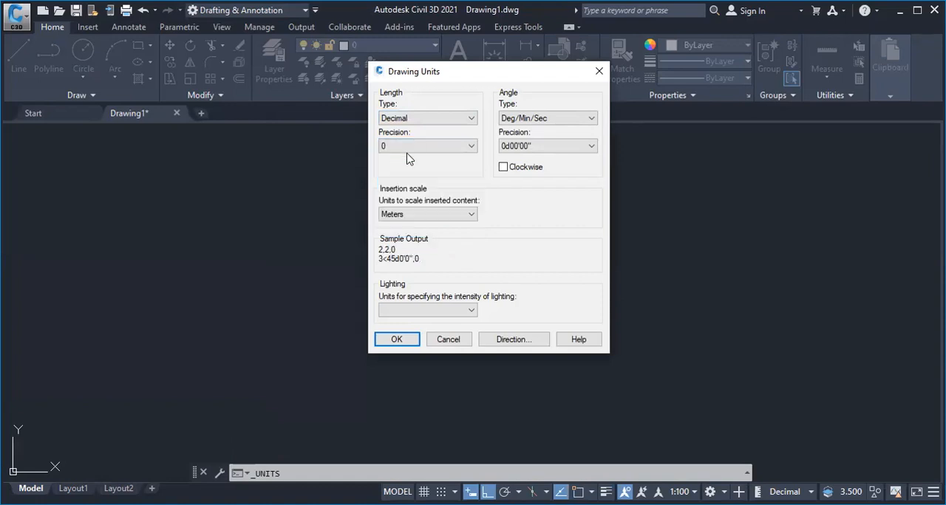
{"action": "left_click", "coordinate": [414, 147]}
{"action": "left_click", "coordinate": [453, 162]}
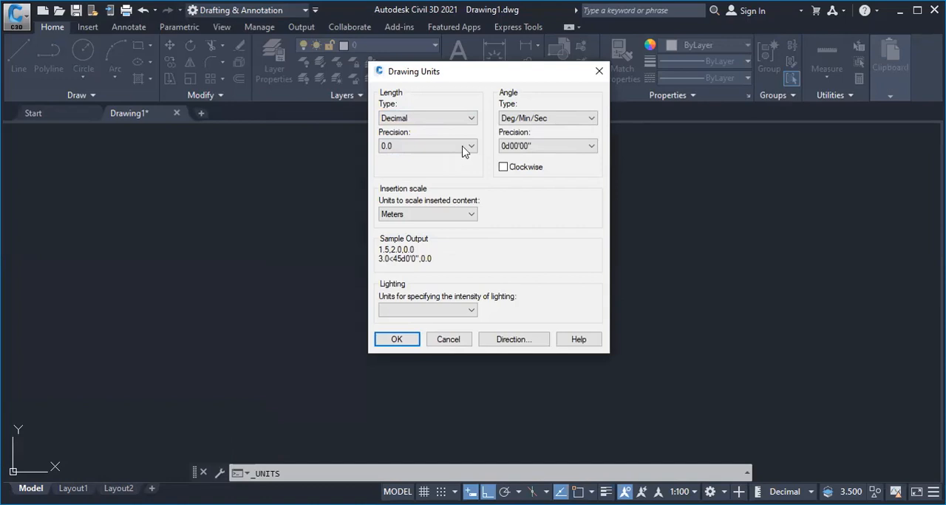
{"action": "left_click", "coordinate": [468, 147]}
{"action": "scroll", "coordinate": [392, 170], "scroll_direction": "up", "scroll_amount": 1}
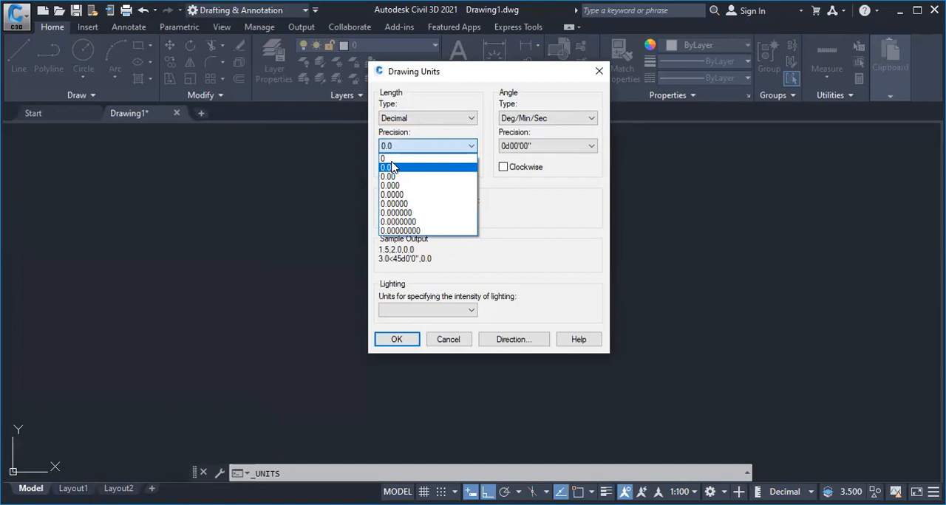
{"action": "left_click", "coordinate": [429, 157]}
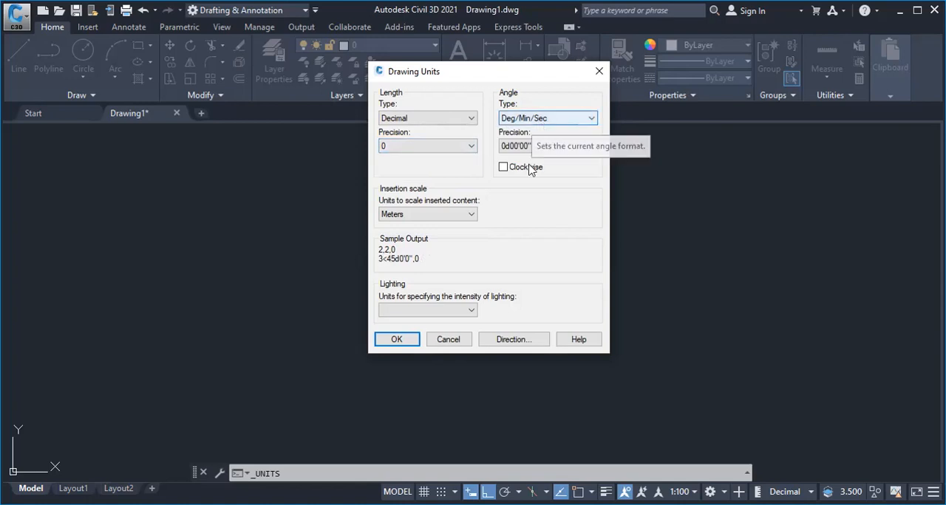
Set the angle type to Decimal Degrees with a precision of 0
{"action": "left_click", "coordinate": [525, 120]}
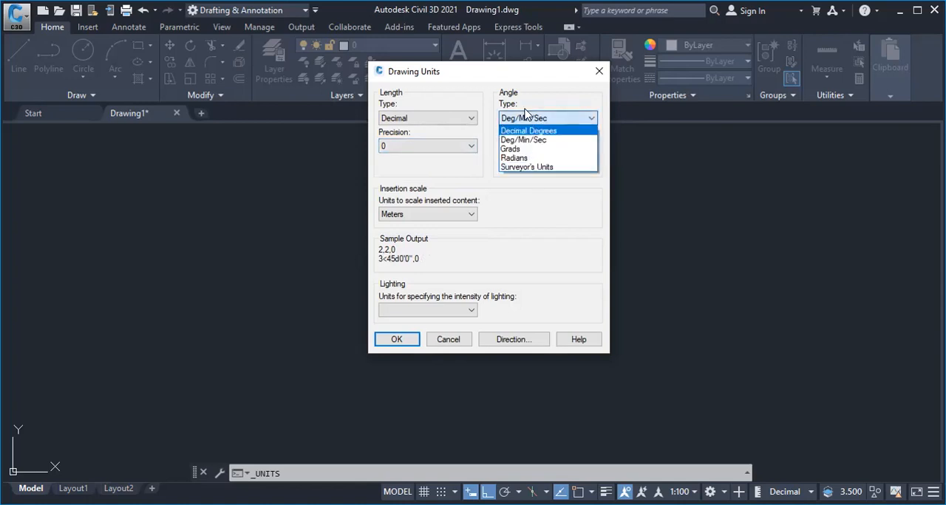
{"action": "left_click", "coordinate": [516, 120]}
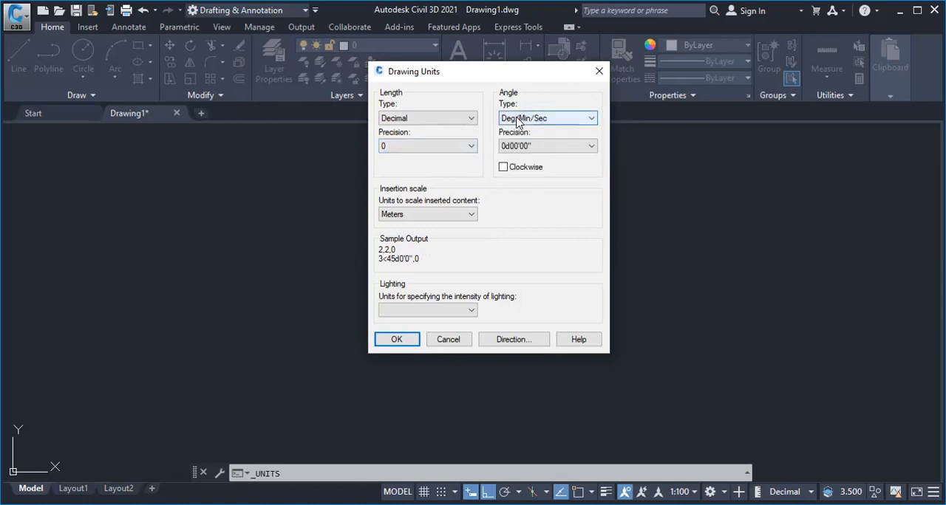
{"action": "left_click", "coordinate": [517, 123]}
{"action": "left_click", "coordinate": [517, 123]}
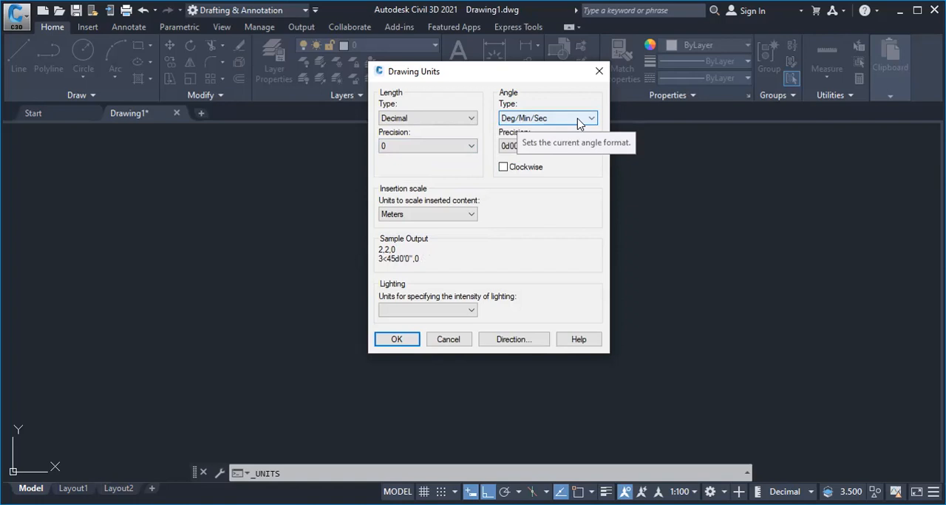
{"action": "left_click", "coordinate": [466, 121]}
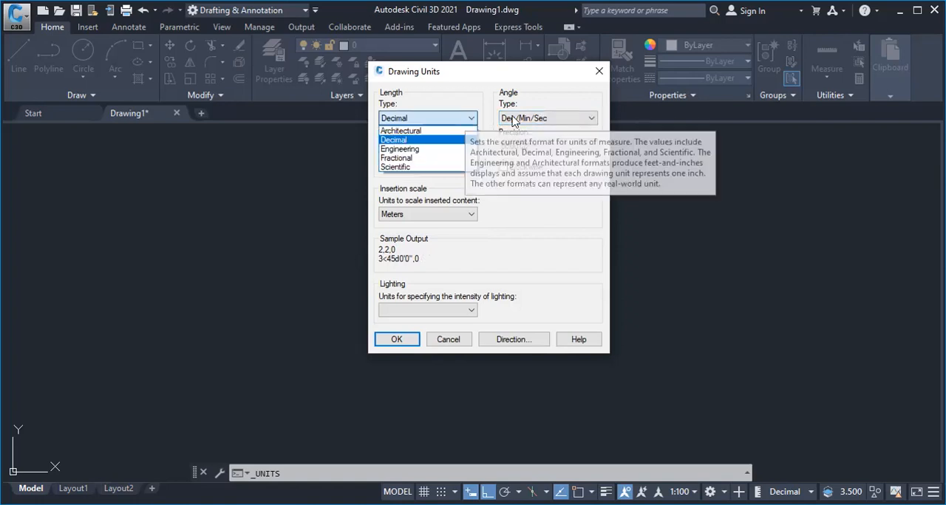
{"action": "left_click", "coordinate": [517, 121]}
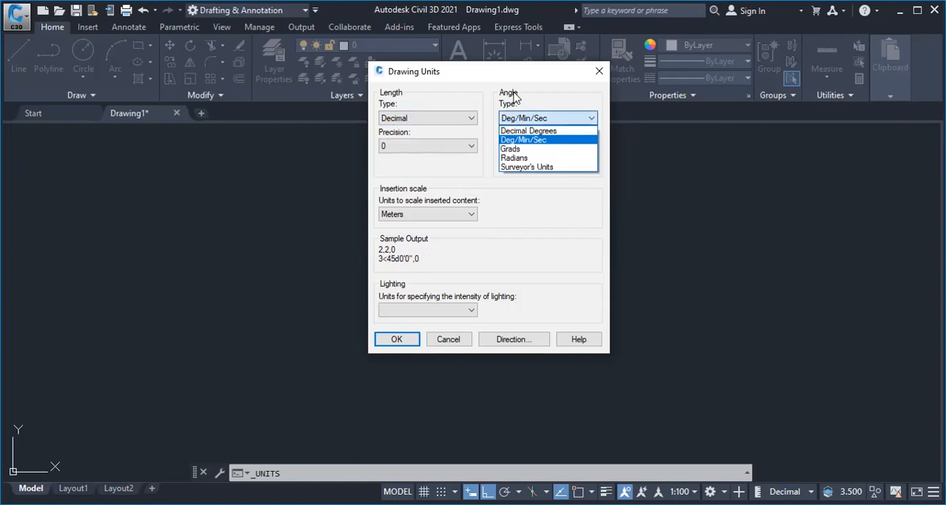
{"action": "left_click", "coordinate": [528, 131]}
{"action": "left_click", "coordinate": [518, 146]}
{"action": "left_click", "coordinate": [515, 160]}
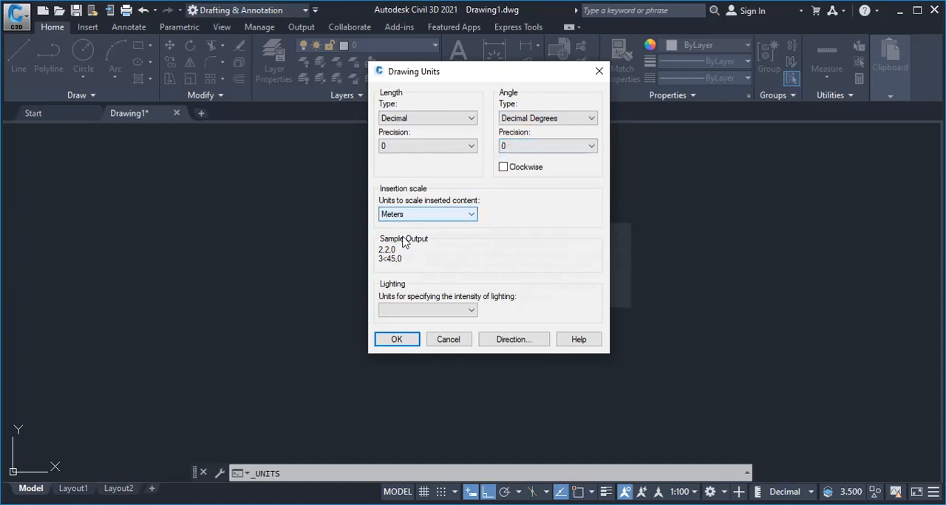
Set the insertion scale to Millimeters and the lighting units to International, and apply the drawing units
{"action": "left_click", "coordinate": [418, 214]}
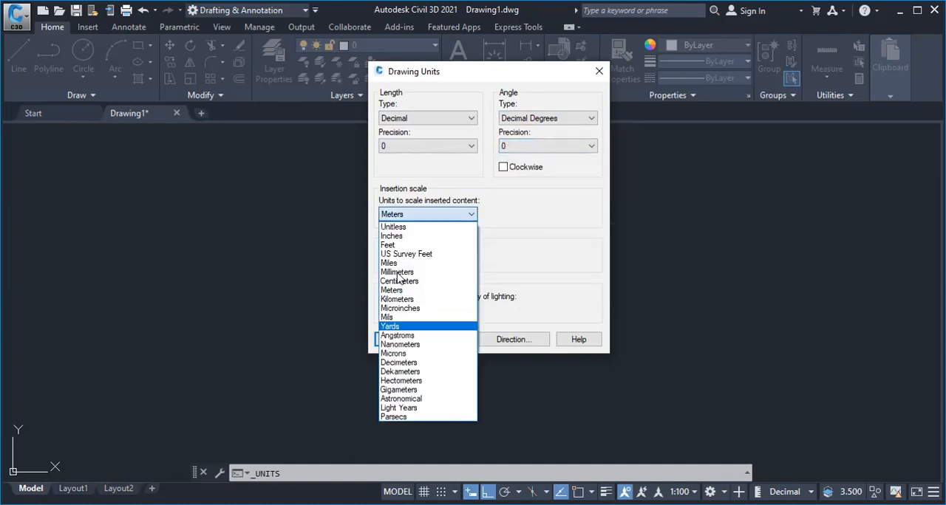
{"action": "left_click", "coordinate": [397, 272]}
{"action": "left_click", "coordinate": [415, 310]}
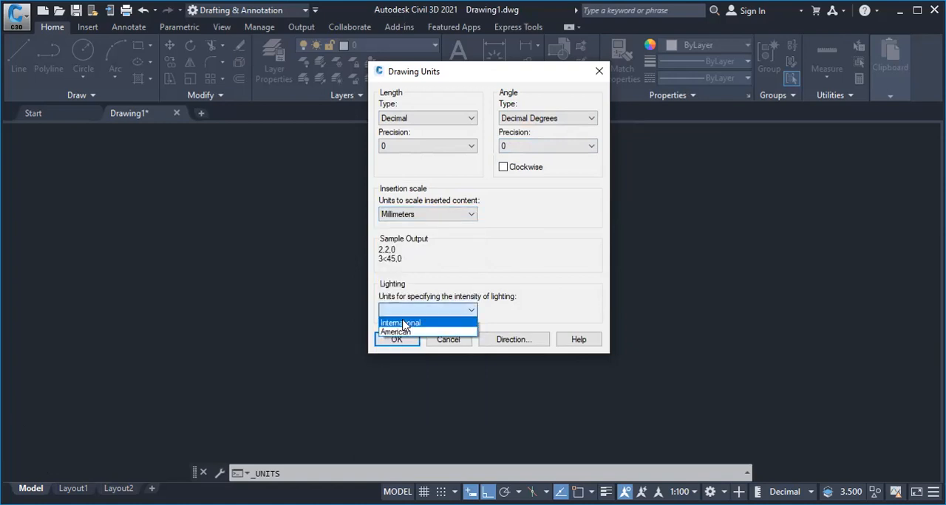
{"action": "left_click", "coordinate": [403, 324]}
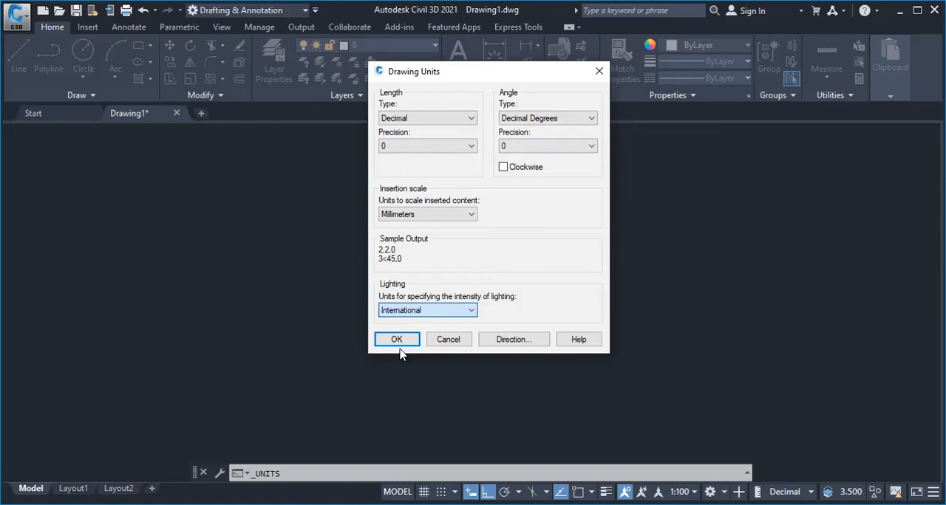
{"action": "left_click", "coordinate": [396, 339]}
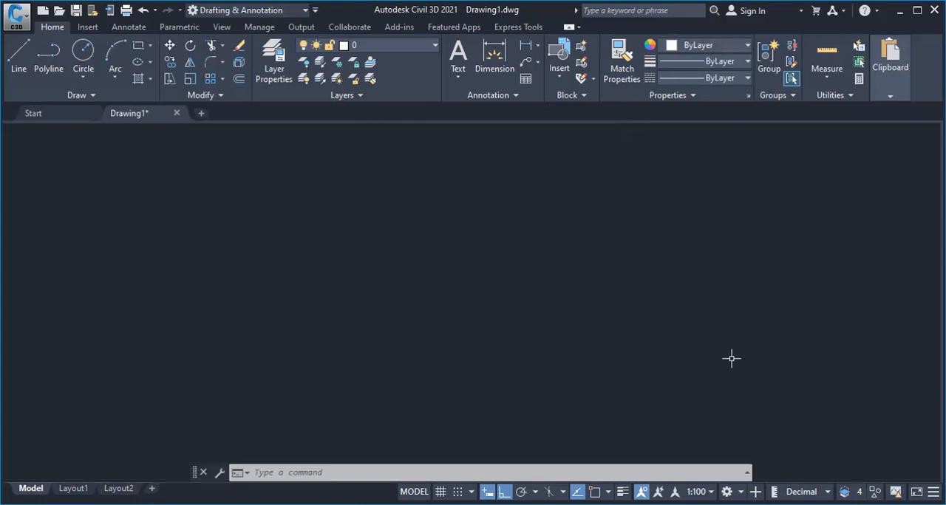
Select 1:100 as the annotation scale and clear any active command
{"action": "left_click", "coordinate": [698, 492]}
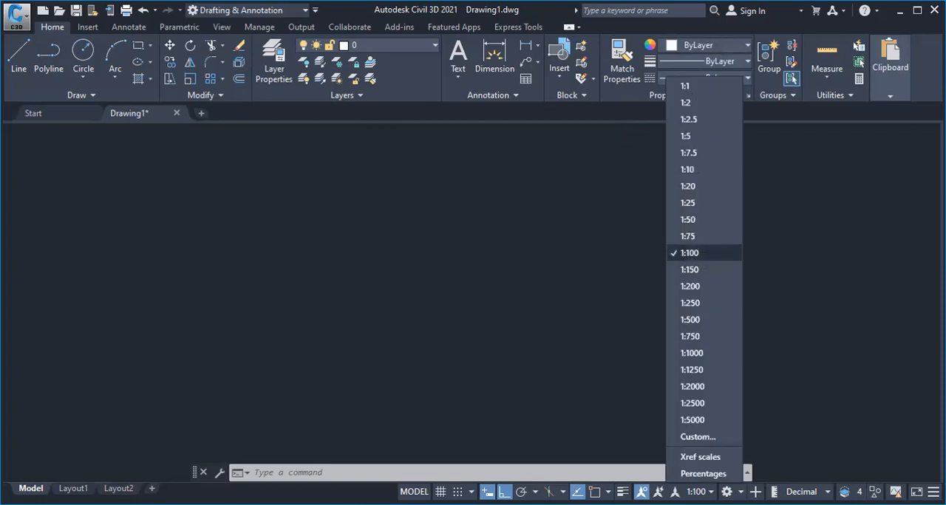
{"action": "left_click", "coordinate": [693, 252]}
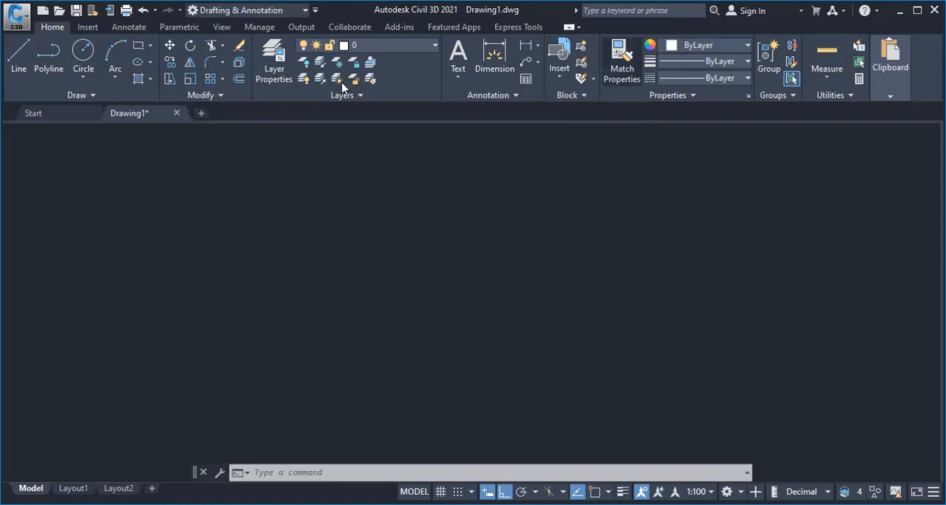
{"action": "key", "text": "Escape"}
{"action": "key", "text": "Escape"}
{"action": "key", "text": "Escape"}
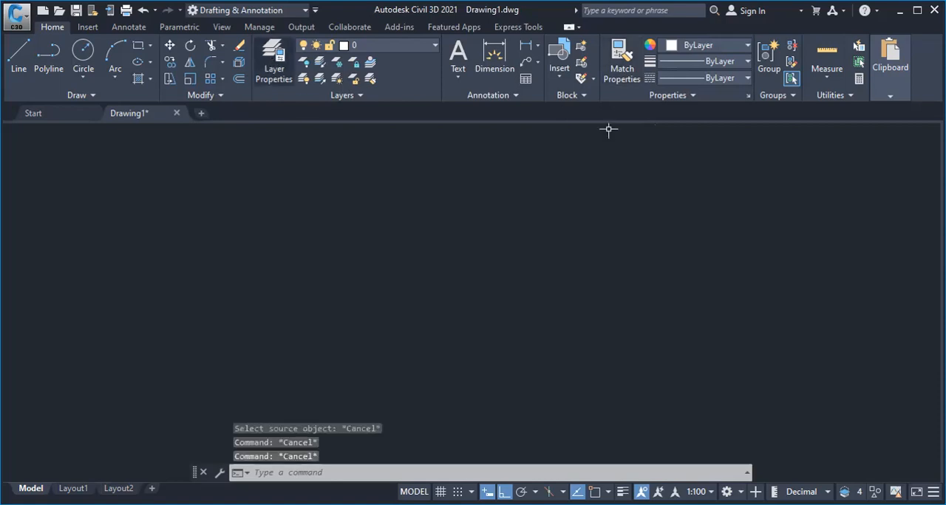
Create a new layer named Walls in the layer properties
{"action": "left_click", "coordinate": [270, 73]}
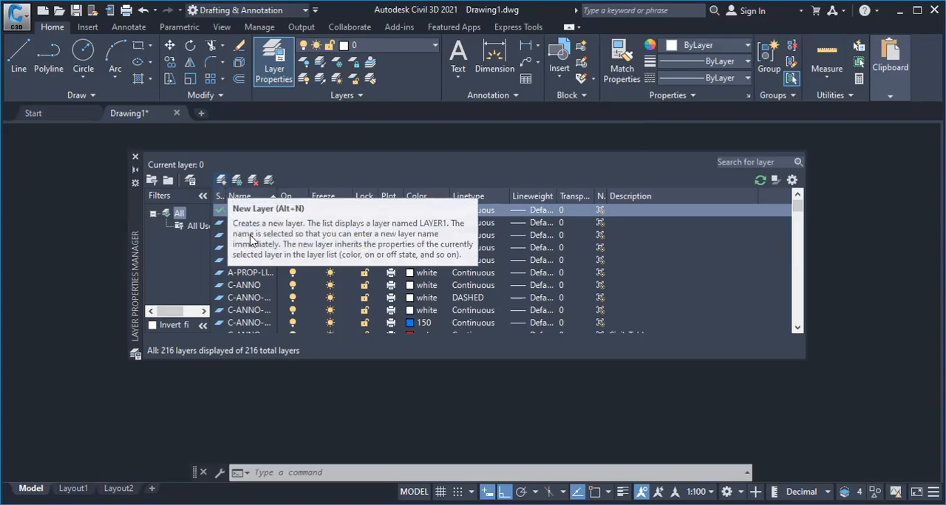
{"action": "key", "text": "alt+n"}
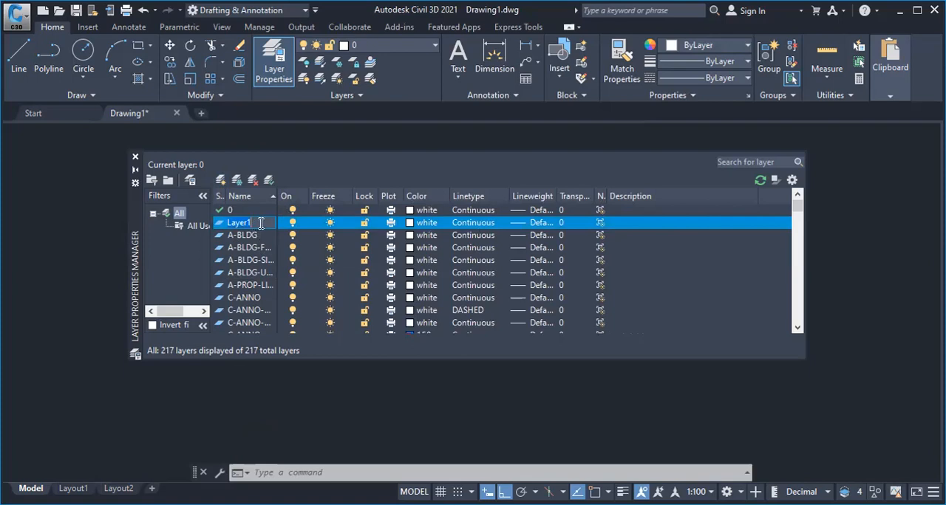
{"action": "type", "text": "Walls"}
{"action": "key", "text": "Return"}
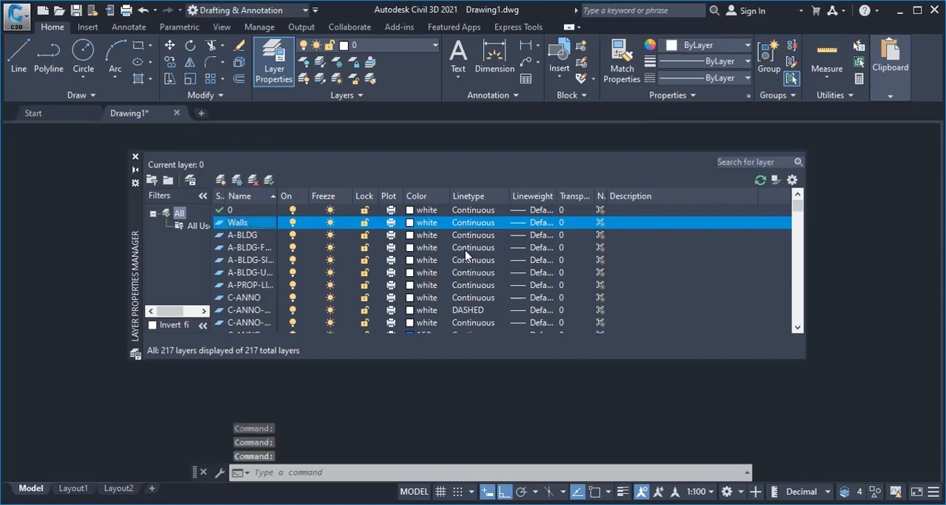
Set the linetype of the Walls layer to Continuous
{"action": "left_click", "coordinate": [472, 223]}
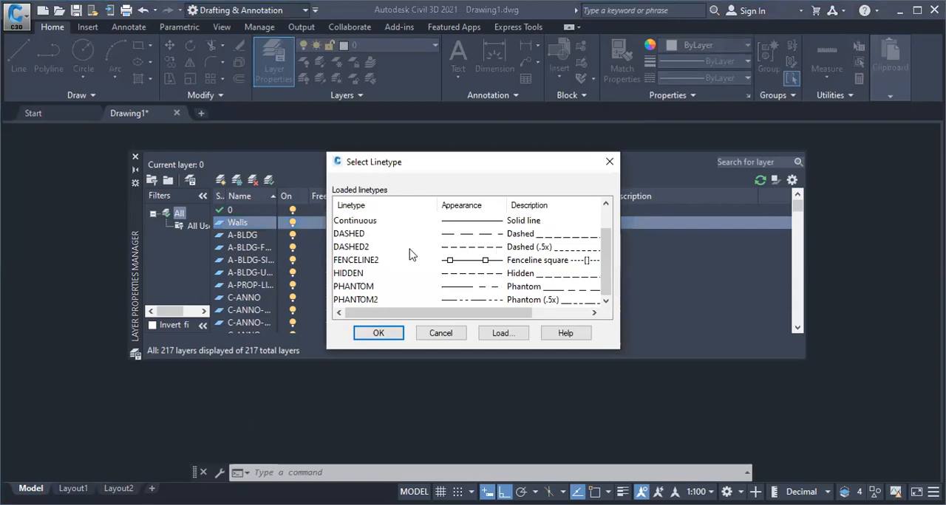
{"action": "scroll", "coordinate": [427, 265], "scroll_direction": "up", "scroll_amount": 1}
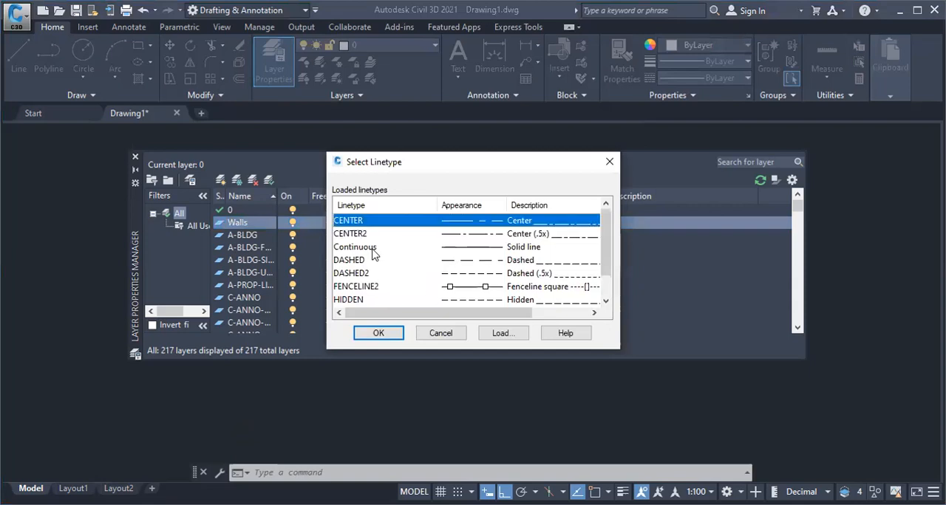
{"action": "left_click", "coordinate": [393, 337]}
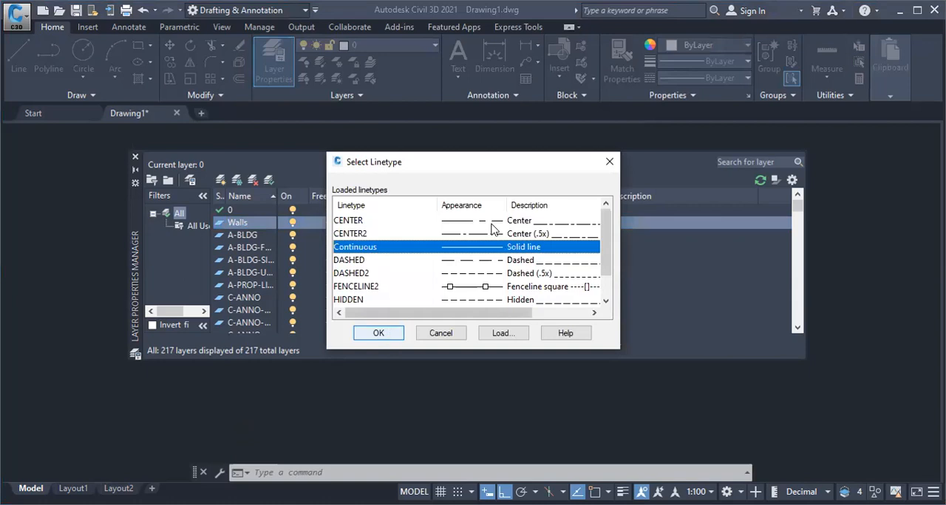
Set the lineweight of the Walls layer to 0.50 mm
{"action": "left_click", "coordinate": [535, 226]}
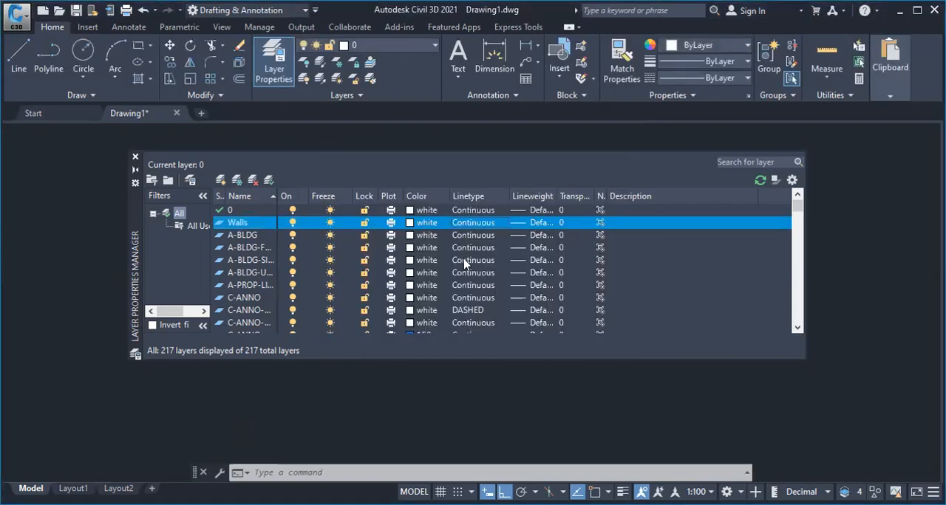
{"action": "scroll", "coordinate": [443, 274], "scroll_direction": "down", "scroll_amount": 3}
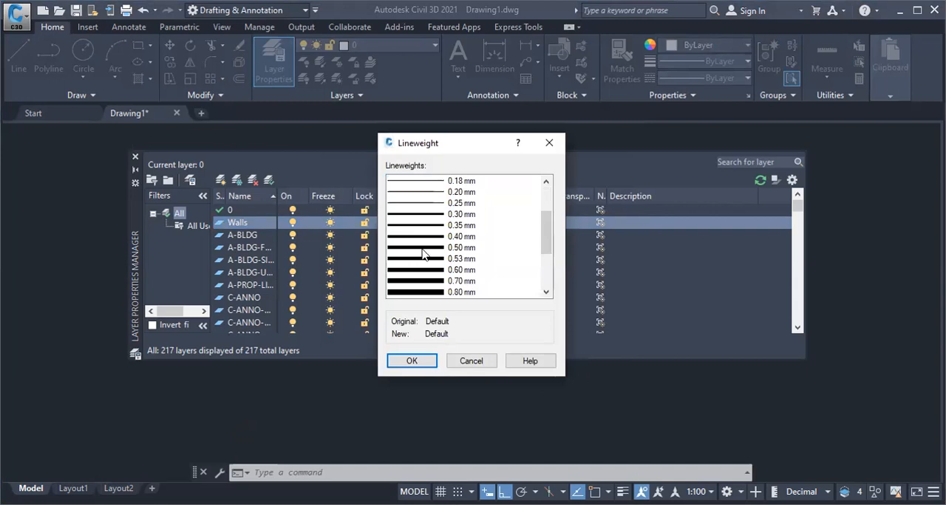
{"action": "left_click", "coordinate": [425, 249]}
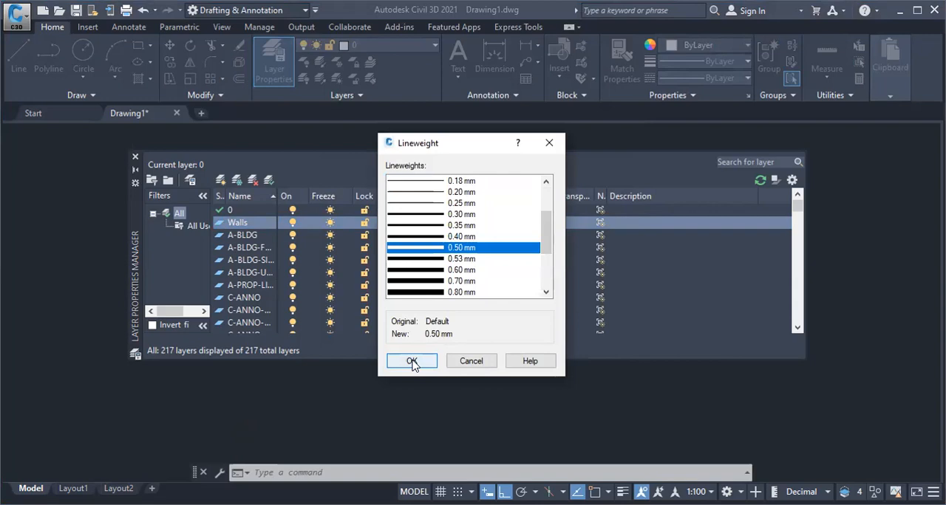
{"action": "left_click", "coordinate": [412, 361]}
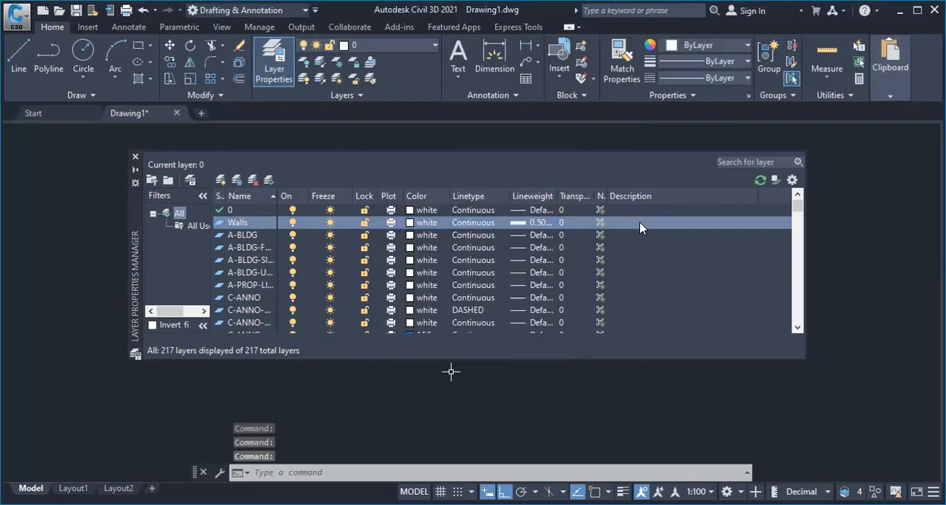
Enter Walling as the description of the Walls layer
{"action": "left_click", "coordinate": [640, 223]}
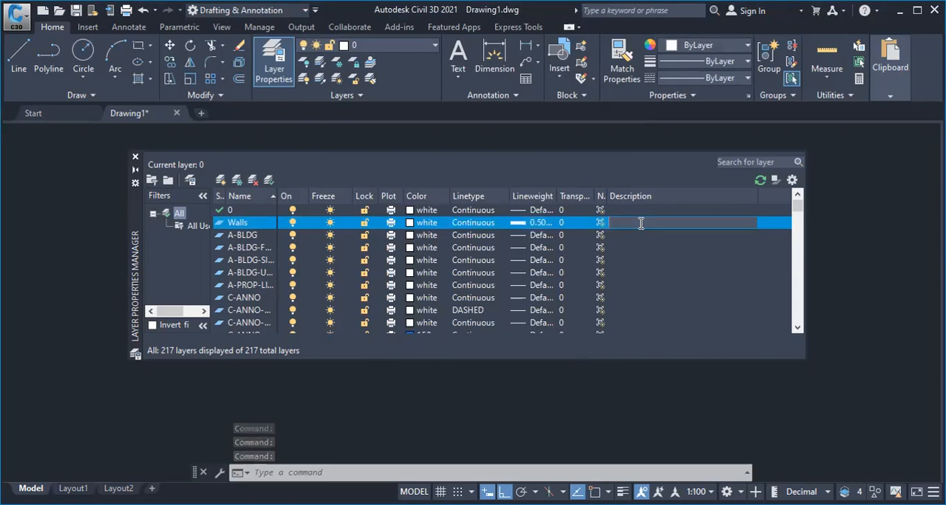
{"action": "type", "text": "Wal"}
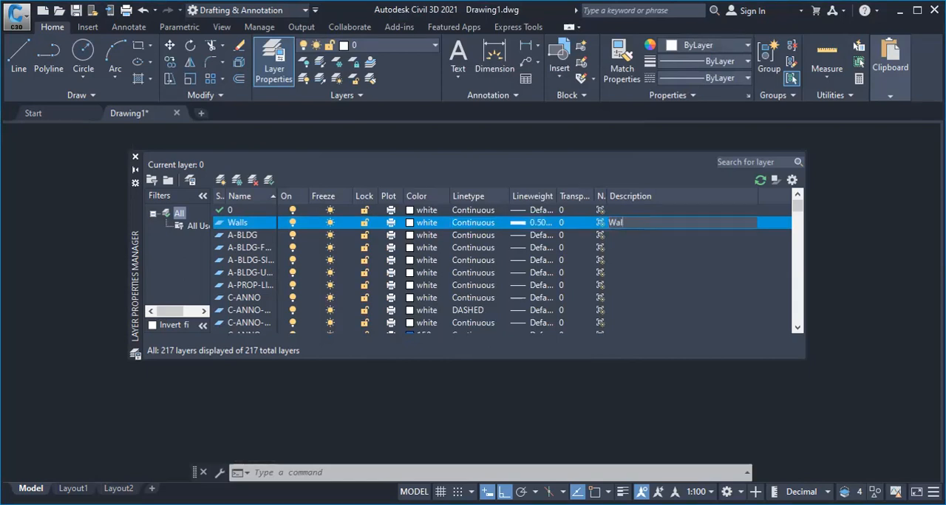
{"action": "type", "text": "ling"}
Create another layer named Windows and set its color to cyan (index color 4)
{"action": "left_click", "coordinate": [221, 181]}
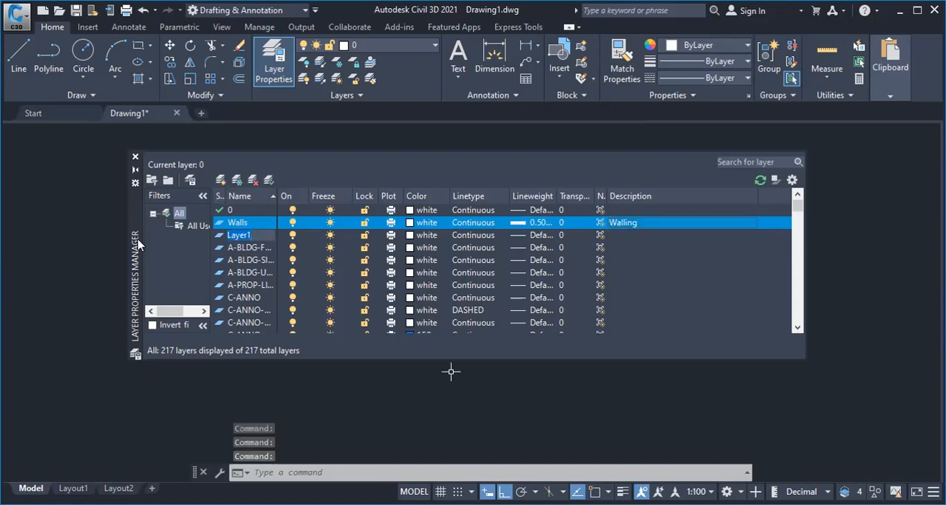
{"action": "type", "text": "Win"}
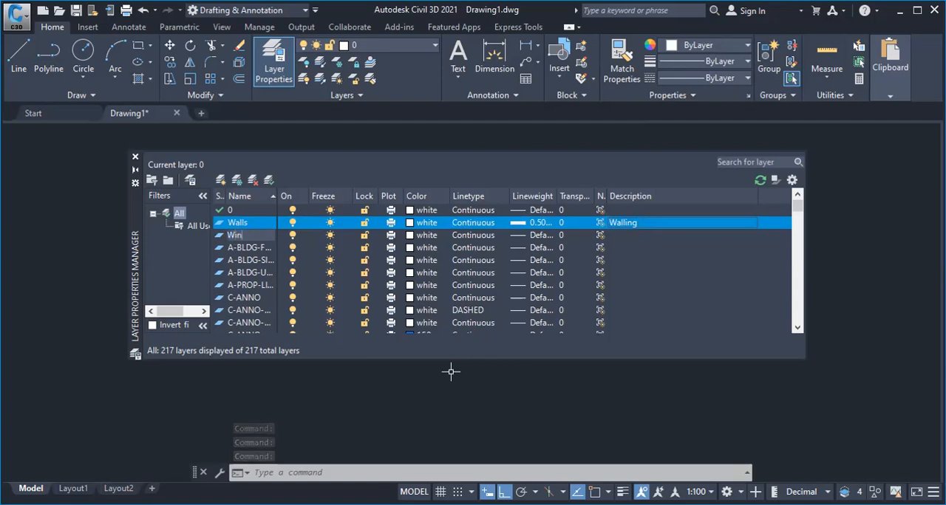
{"action": "type", "text": "dowa"}
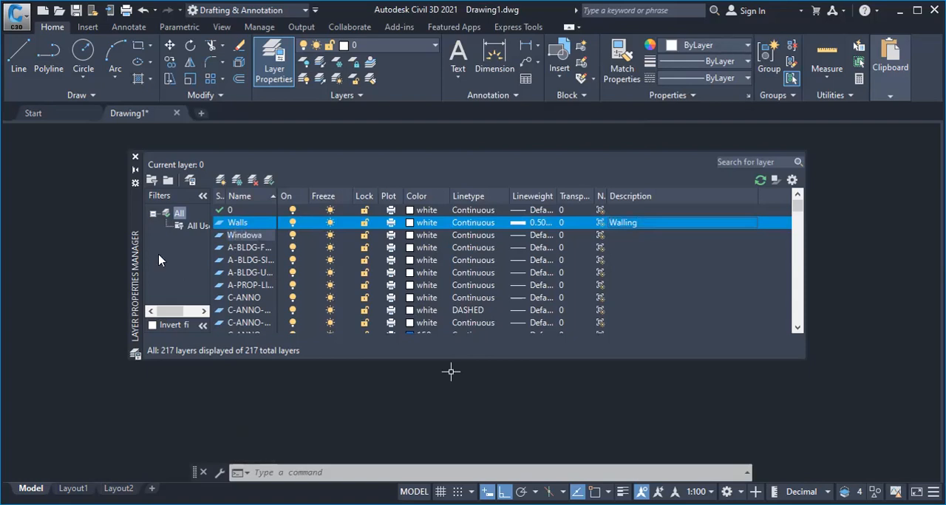
{"action": "key", "text": "BackSpace"}
{"action": "type", "text": "s"}
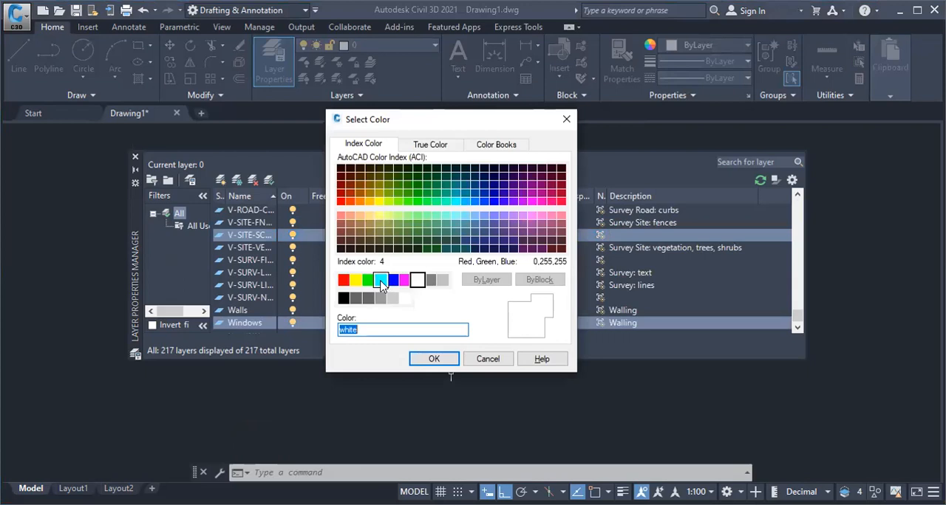
{"action": "left_click", "coordinate": [380, 280]}
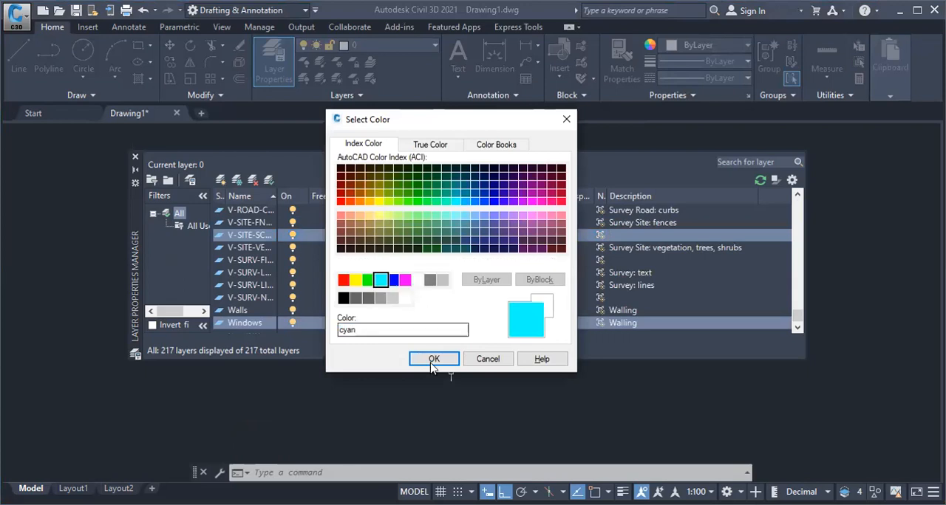
{"action": "left_click", "coordinate": [432, 361]}
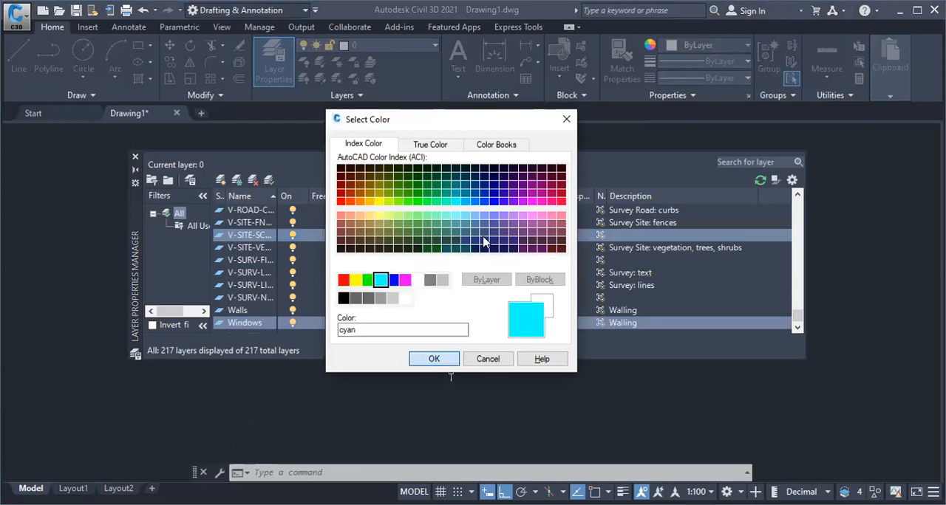
Find the Windows layer in the layer list and set its lineweight to 0.25 mm
{"action": "scroll", "coordinate": [395, 251], "scroll_direction": "up", "scroll_amount": 1}
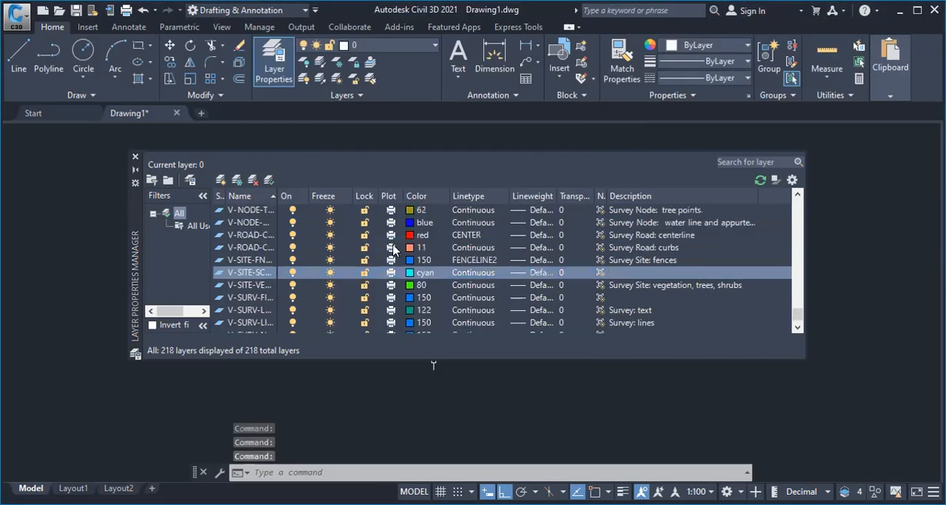
{"action": "scroll", "coordinate": [343, 242], "scroll_direction": "up", "scroll_amount": 15}
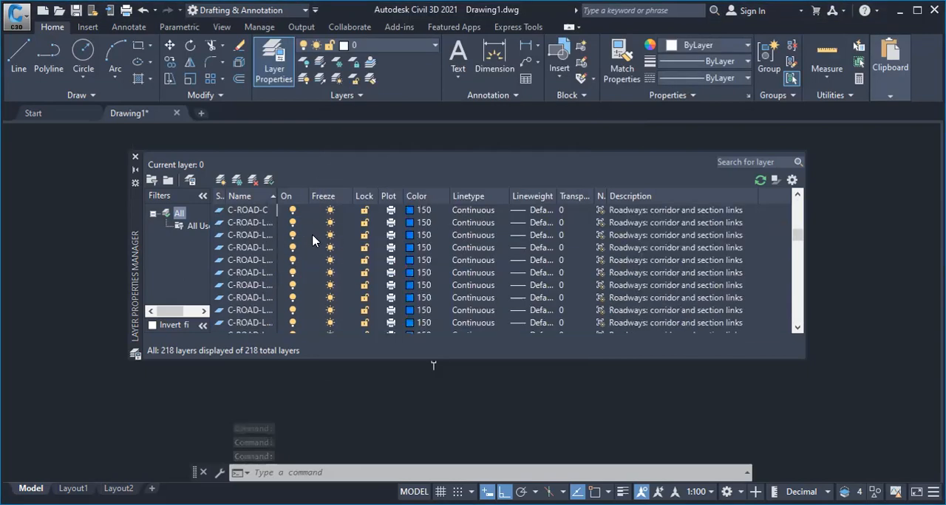
{"action": "scroll", "coordinate": [309, 241], "scroll_direction": "up", "scroll_amount": 10}
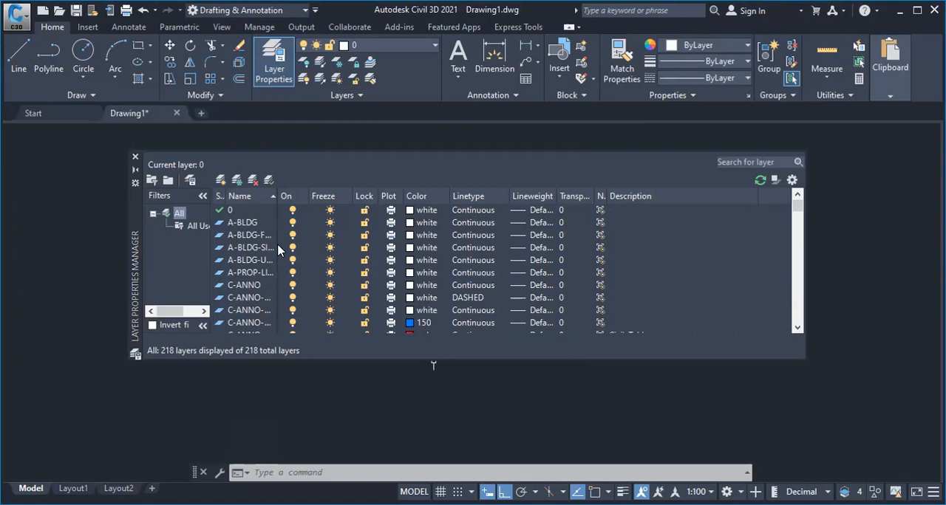
{"action": "scroll", "coordinate": [327, 314], "scroll_direction": "down", "scroll_amount": 9}
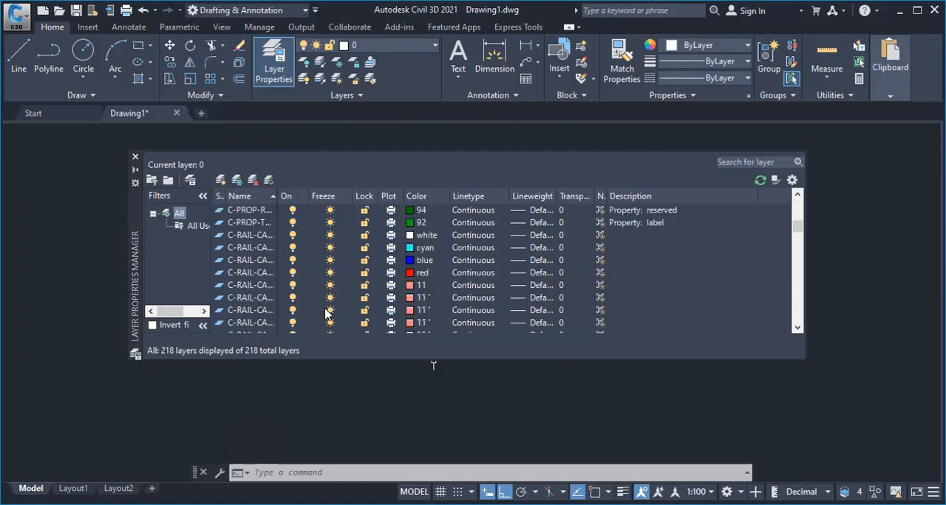
{"action": "scroll", "coordinate": [325, 325], "scroll_direction": "down", "scroll_amount": 12}
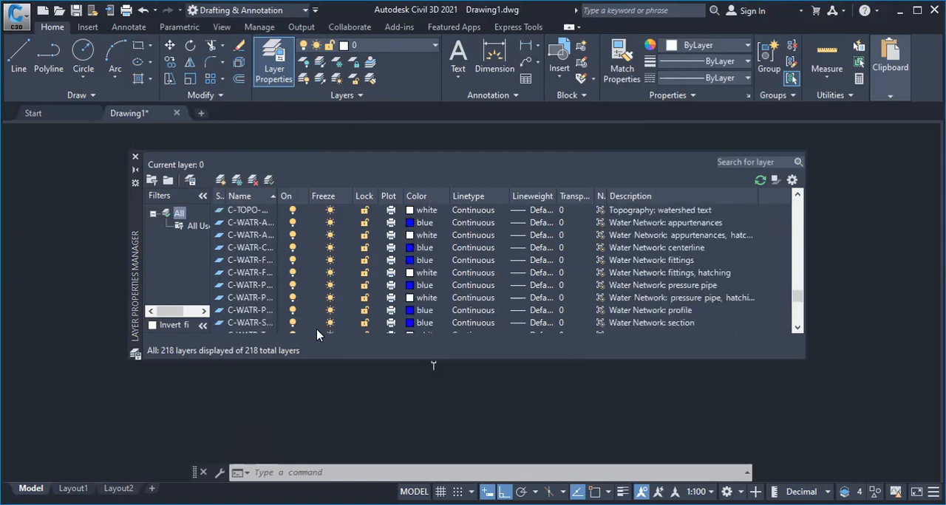
{"action": "scroll", "coordinate": [302, 325], "scroll_direction": "down", "scroll_amount": 9}
{"action": "scroll", "coordinate": [240, 327], "scroll_direction": "down", "scroll_amount": 4}
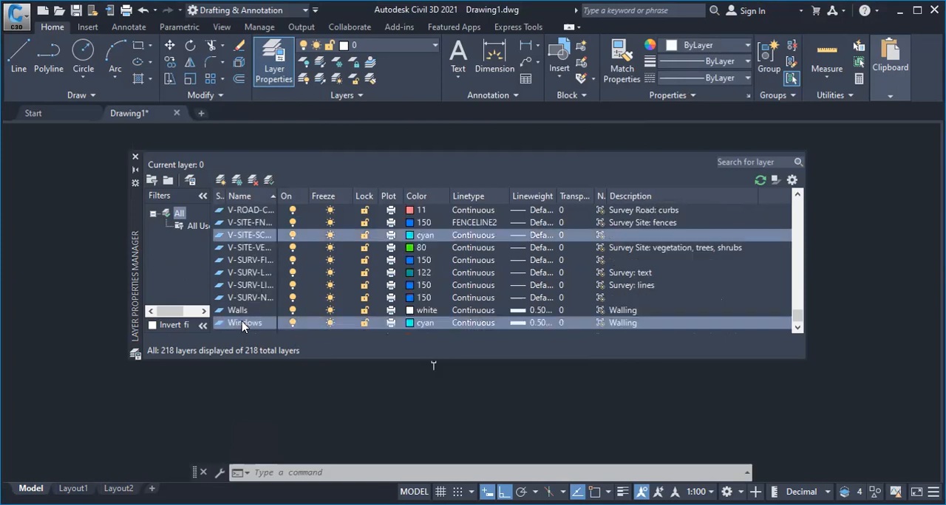
{"action": "left_click", "coordinate": [532, 323]}
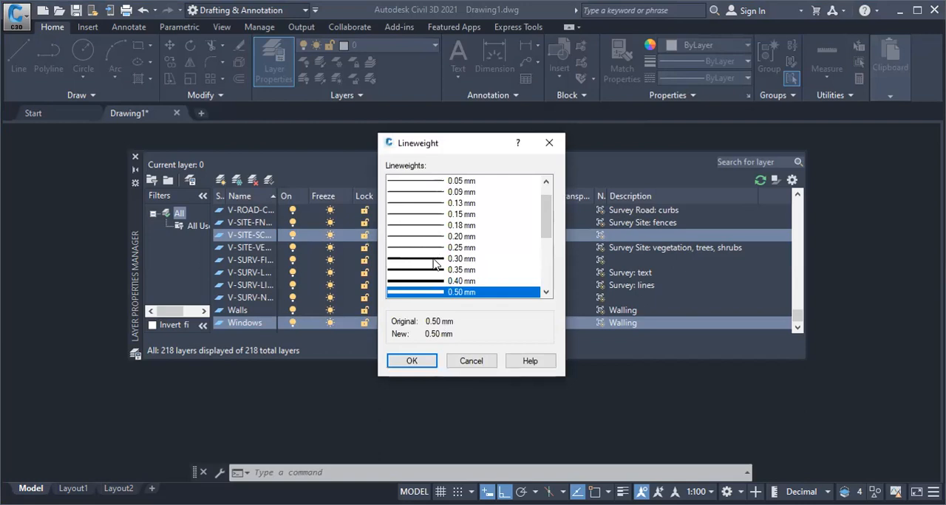
{"action": "left_click", "coordinate": [431, 248]}
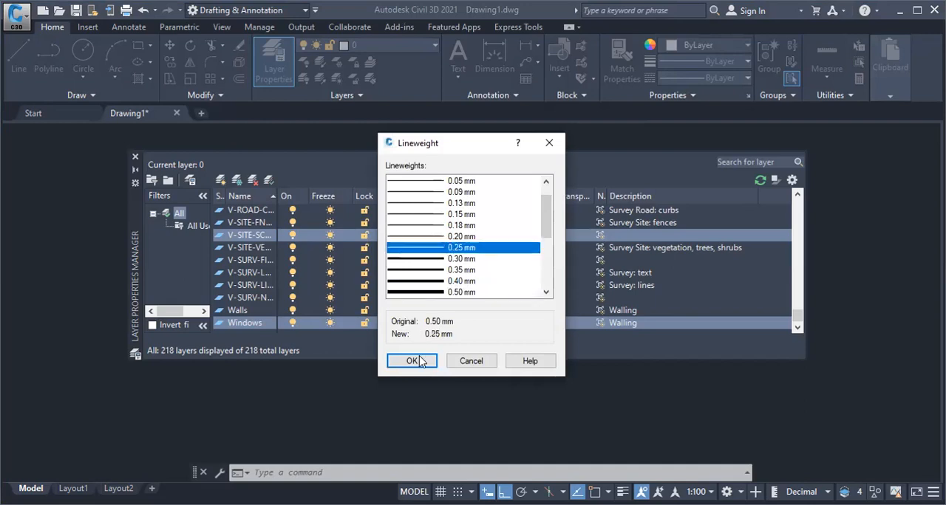
{"action": "key", "text": "Return"}
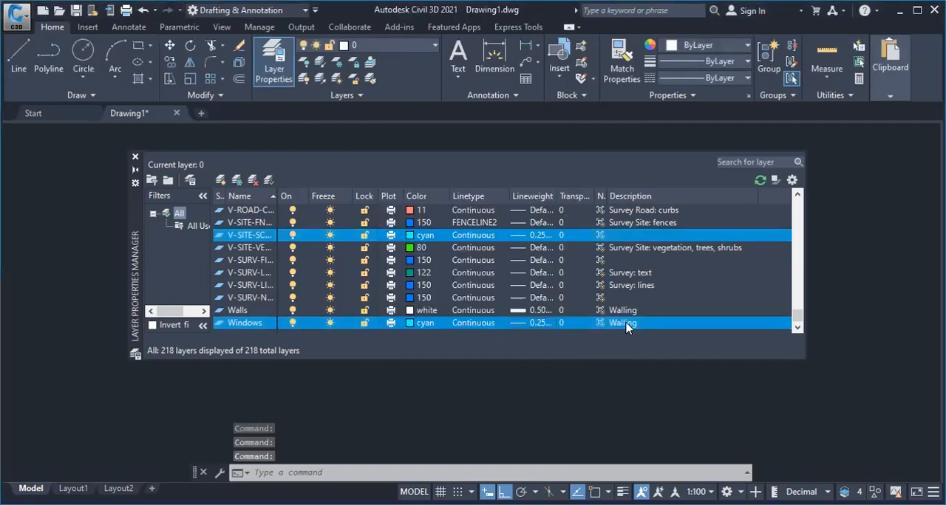
Replace the description of the Windows layer with Openings
{"action": "left_click", "coordinate": [643, 323]}
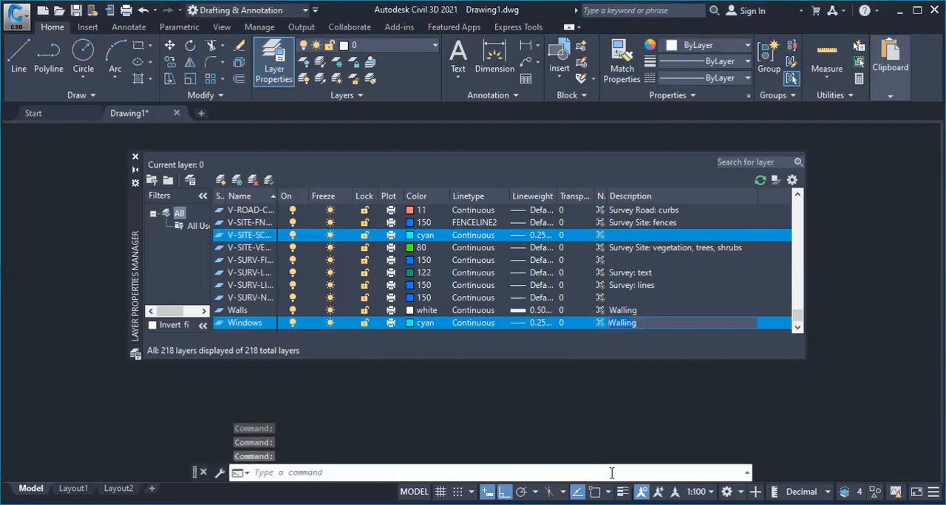
{"action": "type", "text": "Openings"}
Create another layer named Doors and set its color to red
{"action": "left_click", "coordinate": [221, 182]}
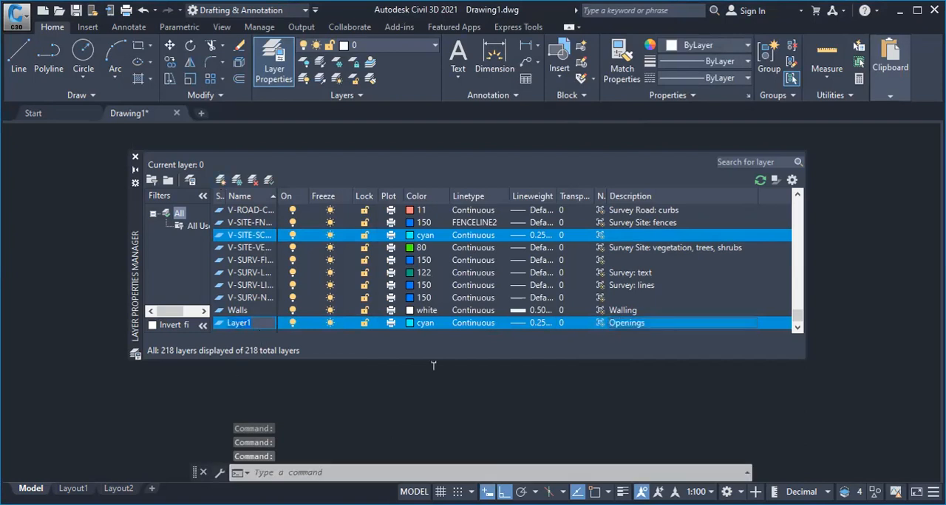
{"action": "type", "text": "Doors"}
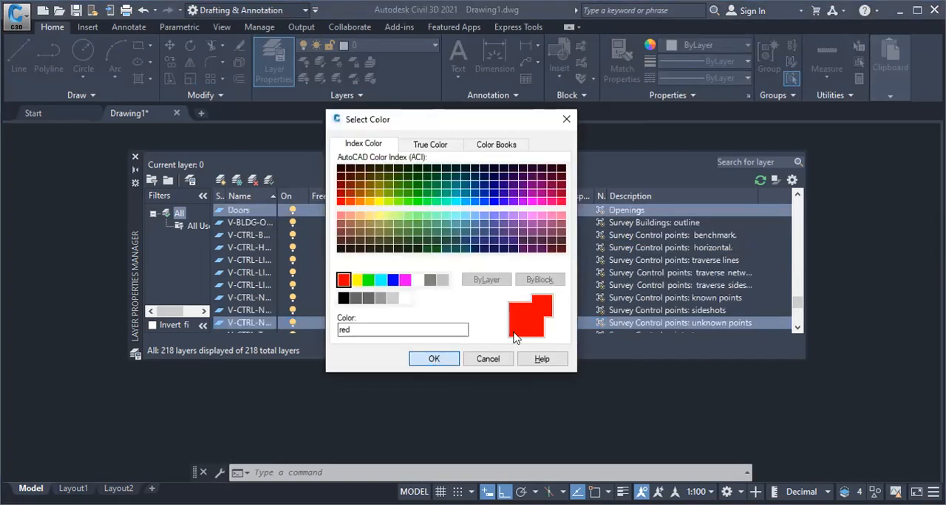
{"action": "key", "text": "Return"}
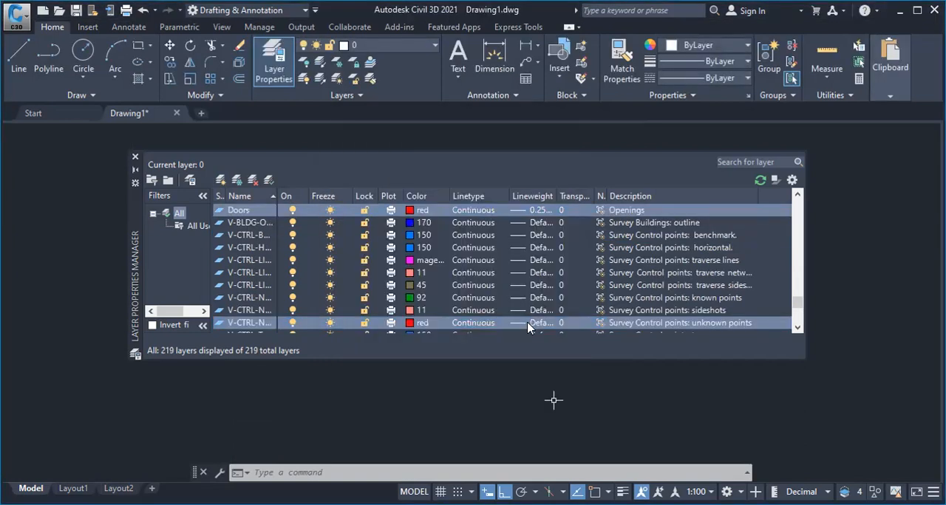
Set the lineweight of the selected layers, including Doors, to 0.25 mm
{"action": "left_click", "coordinate": [529, 328]}
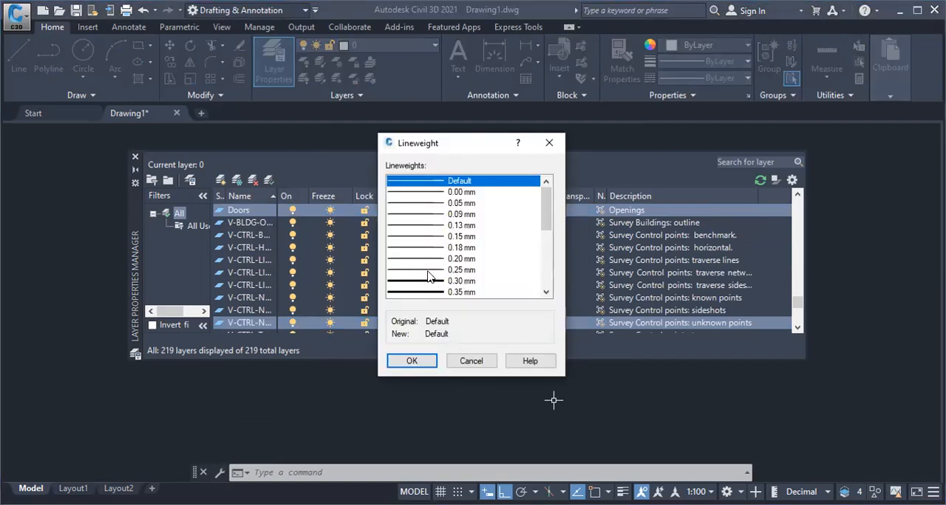
{"action": "left_click", "coordinate": [462, 270]}
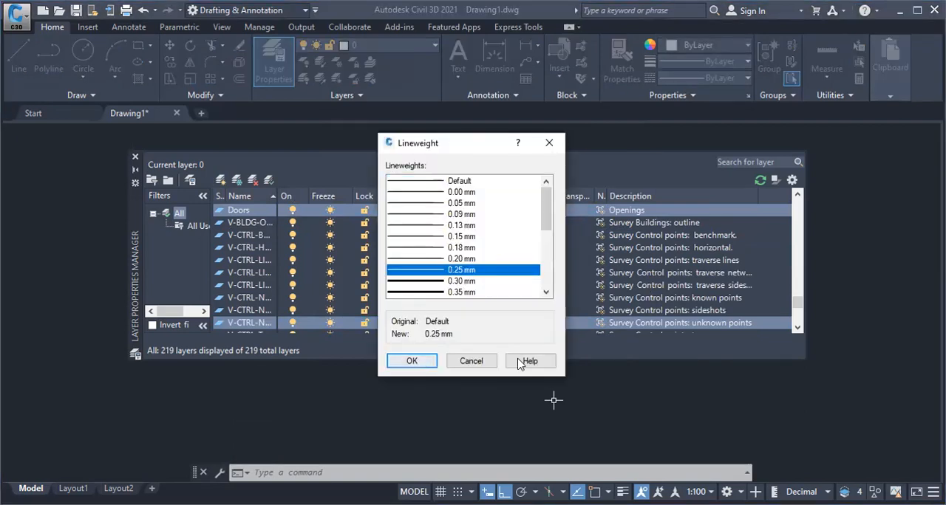
{"action": "key", "text": "Return"}
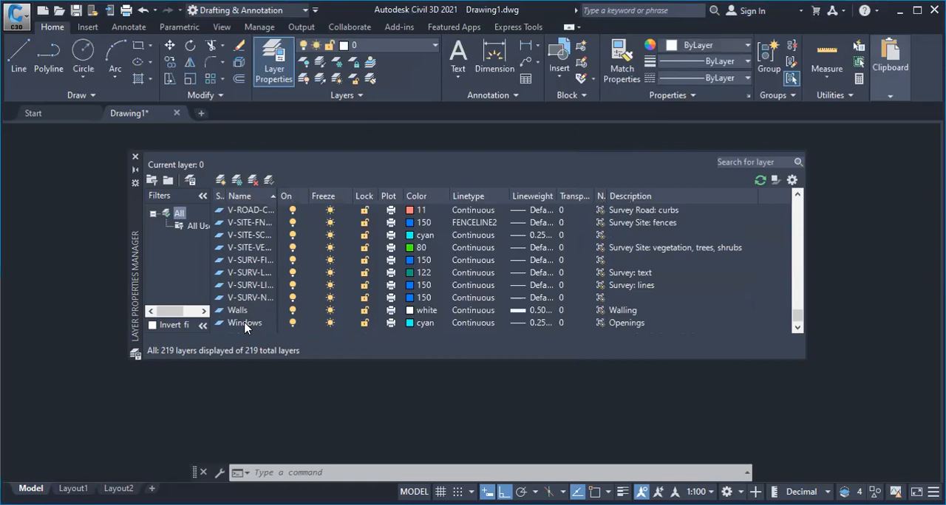
Look through the full layer list for the Doors layer
{"action": "scroll", "coordinate": [255, 323], "scroll_direction": "down", "scroll_amount": 2}
{"action": "scroll", "coordinate": [258, 272], "scroll_direction": "up", "scroll_amount": 10}
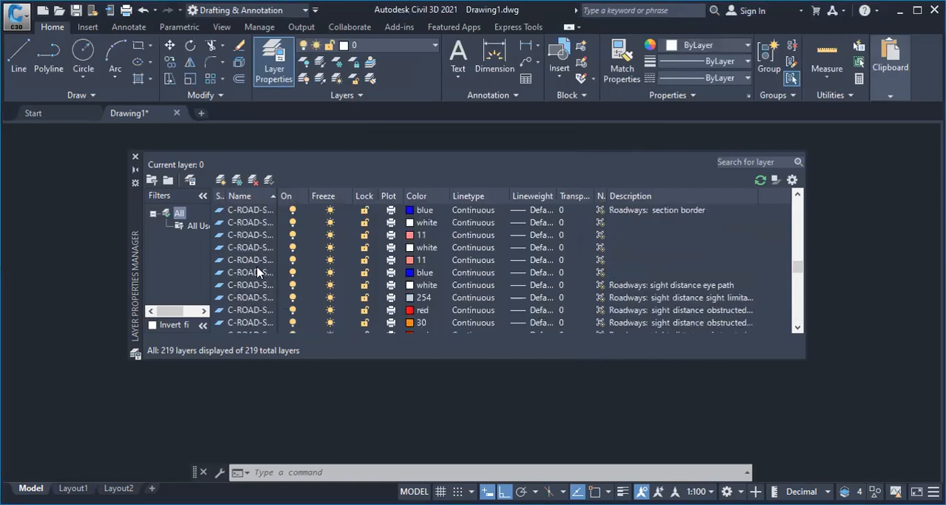
{"action": "scroll", "coordinate": [258, 273], "scroll_direction": "up", "scroll_amount": 4}
{"action": "scroll", "coordinate": [271, 262], "scroll_direction": "down", "scroll_amount": 5}
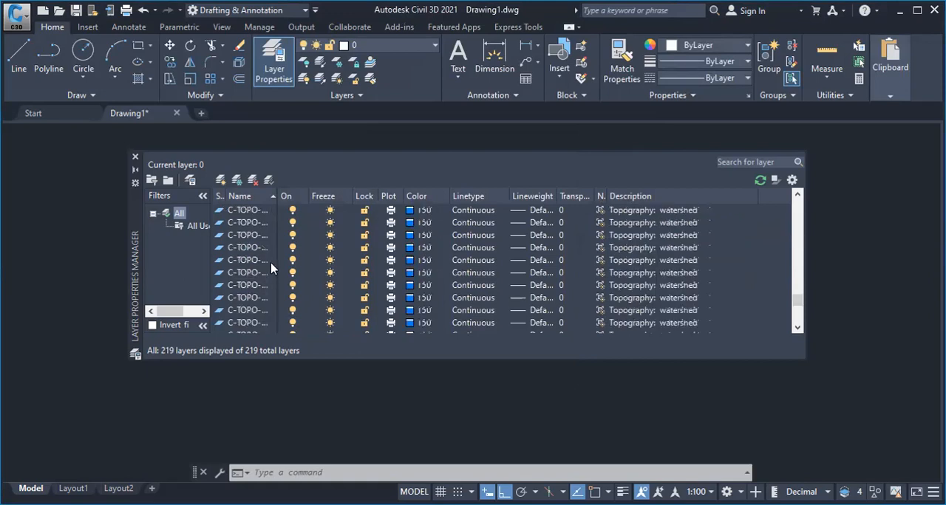
{"action": "scroll", "coordinate": [269, 277], "scroll_direction": "down", "scroll_amount": 9}
{"action": "scroll", "coordinate": [267, 291], "scroll_direction": "up", "scroll_amount": 4}
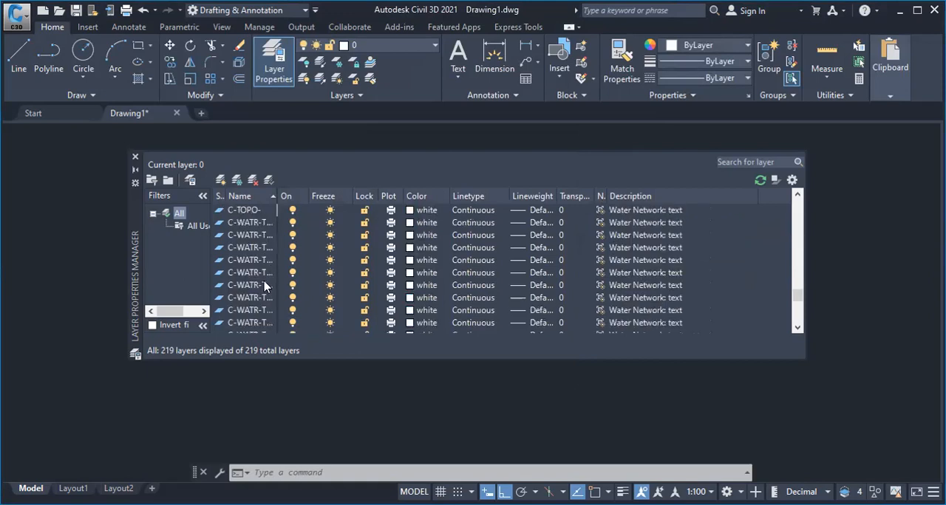
{"action": "scroll", "coordinate": [267, 286], "scroll_direction": "up", "scroll_amount": 6}
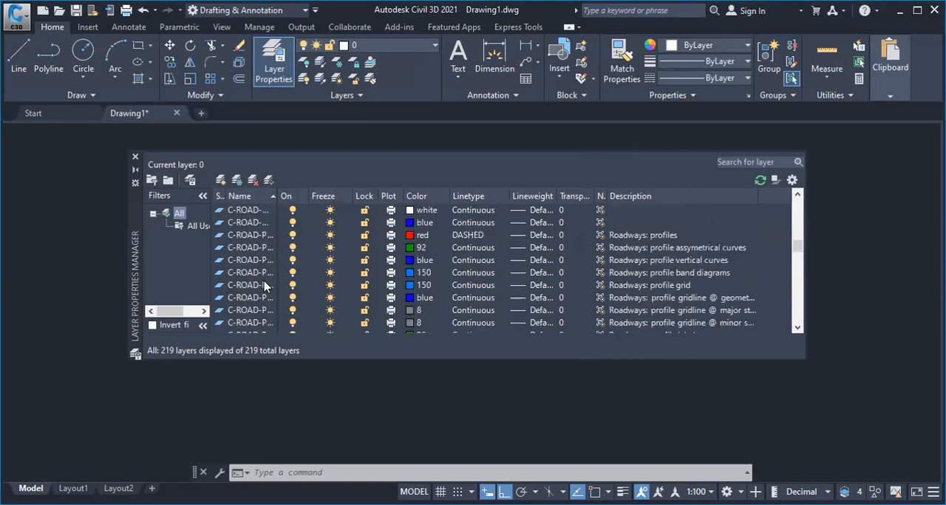
{"action": "scroll", "coordinate": [266, 287], "scroll_direction": "up", "scroll_amount": 8}
{"action": "scroll", "coordinate": [266, 285], "scroll_direction": "down", "scroll_amount": 4}
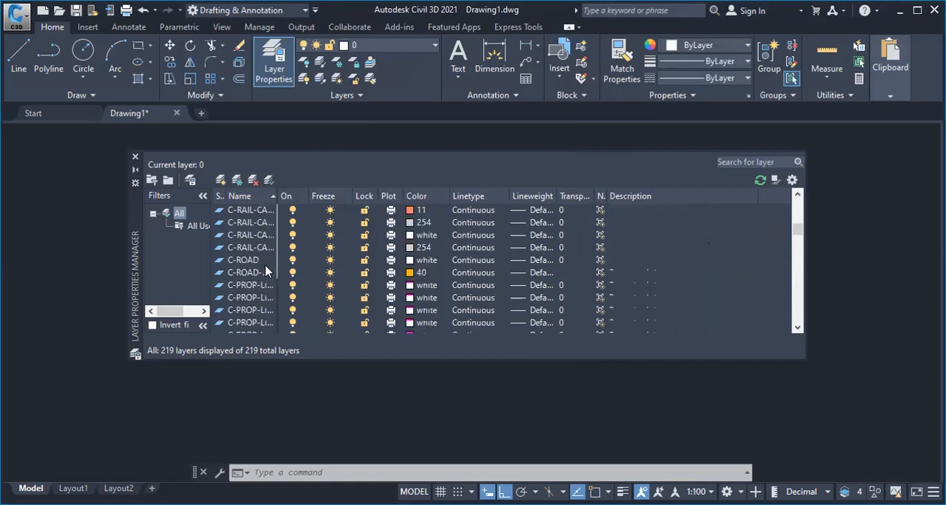
{"action": "scroll", "coordinate": [280, 274], "scroll_direction": "down", "scroll_amount": 4}
{"action": "scroll", "coordinate": [295, 278], "scroll_direction": "down", "scroll_amount": 10}
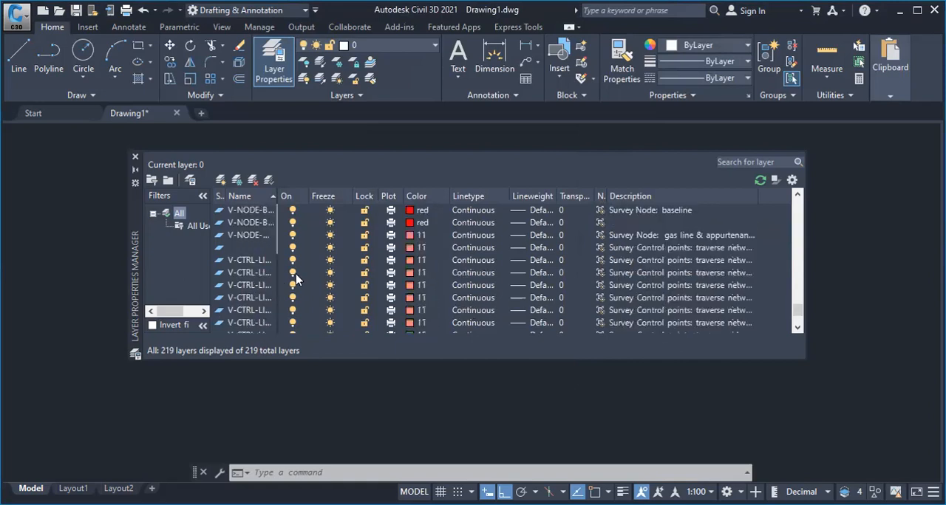
{"action": "scroll", "coordinate": [296, 279], "scroll_direction": "down", "scroll_amount": 5}
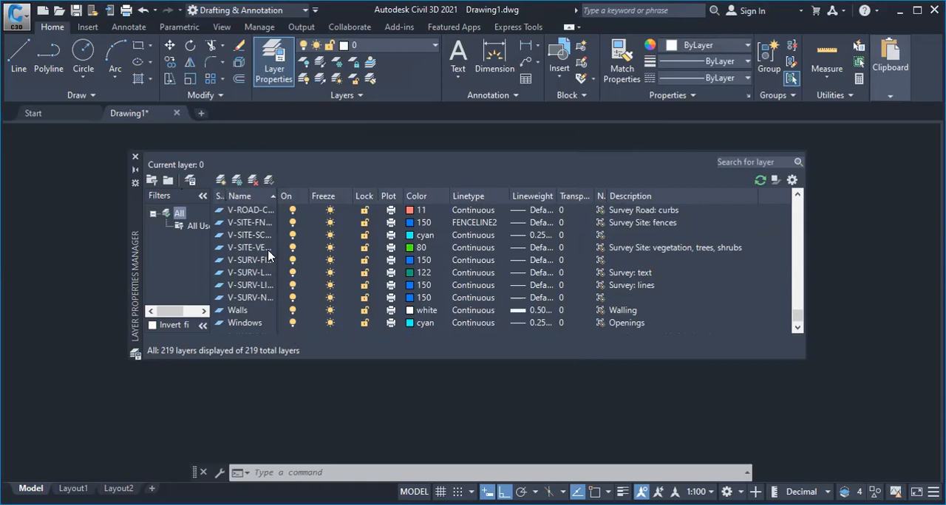
Create a new layer and try to name it Doors
{"action": "key", "text": "alt+n"}
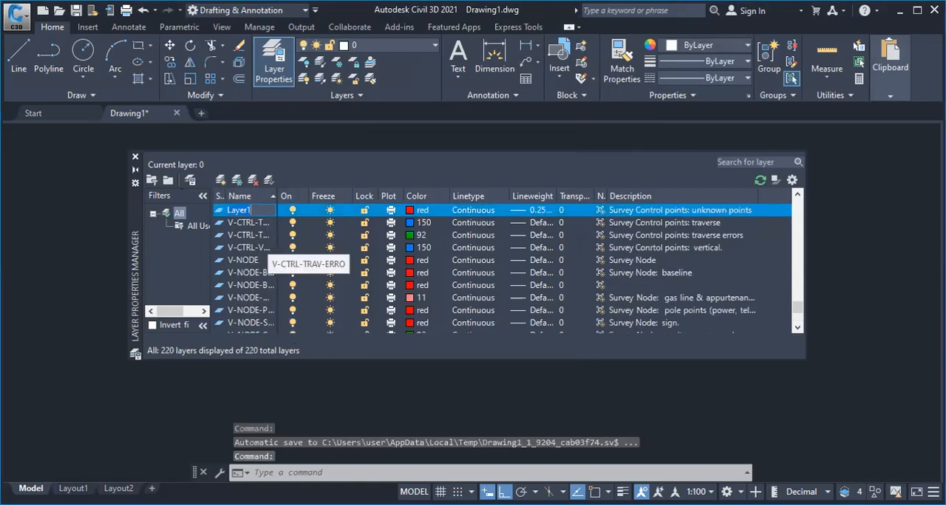
{"action": "type", "text": "Doors"}
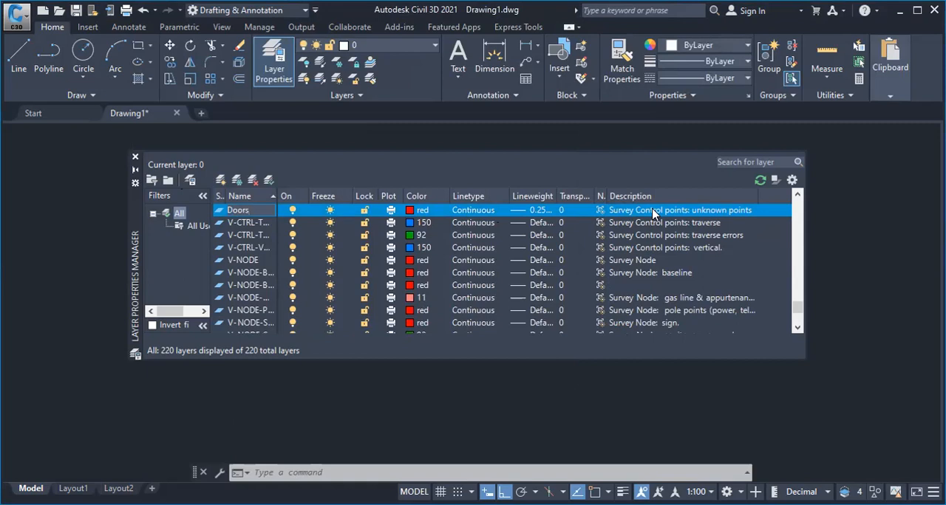
{"action": "left_click", "coordinate": [452, 297]}
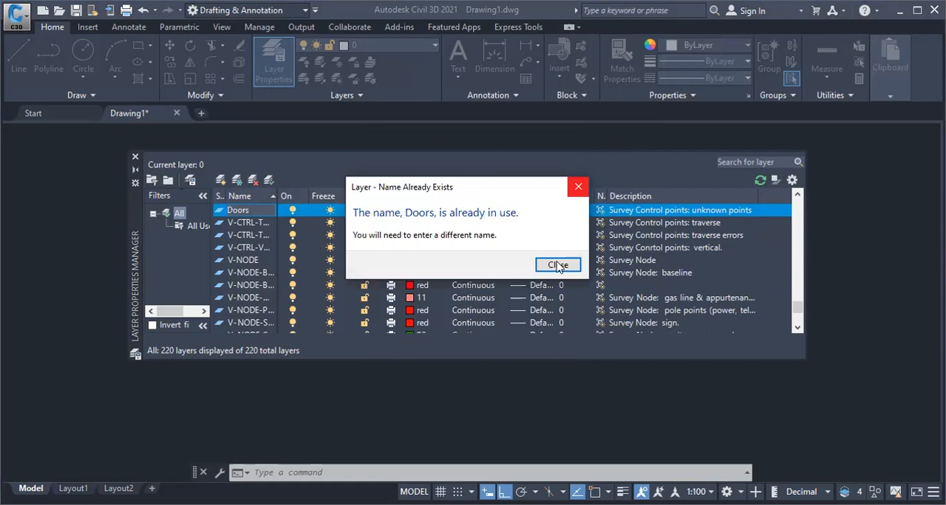
{"action": "key", "text": "Return"}
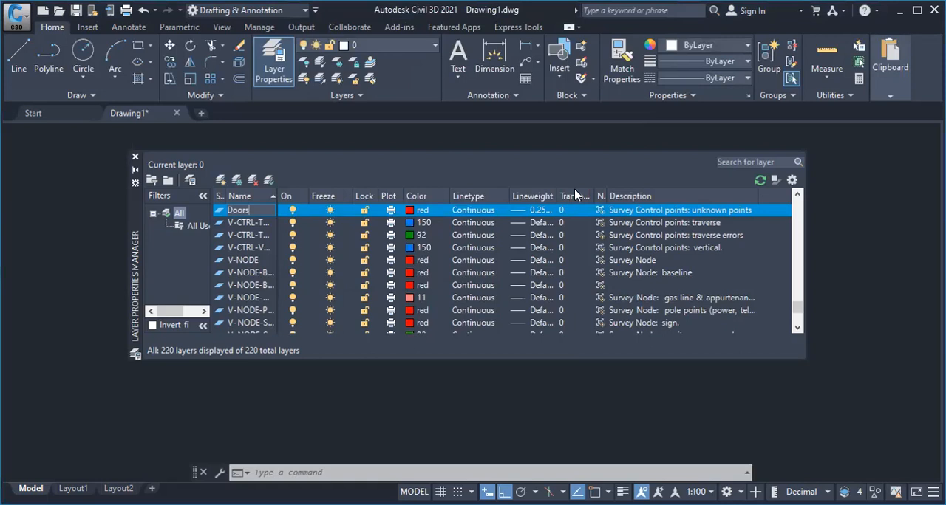
{"action": "key", "text": "Escape"}
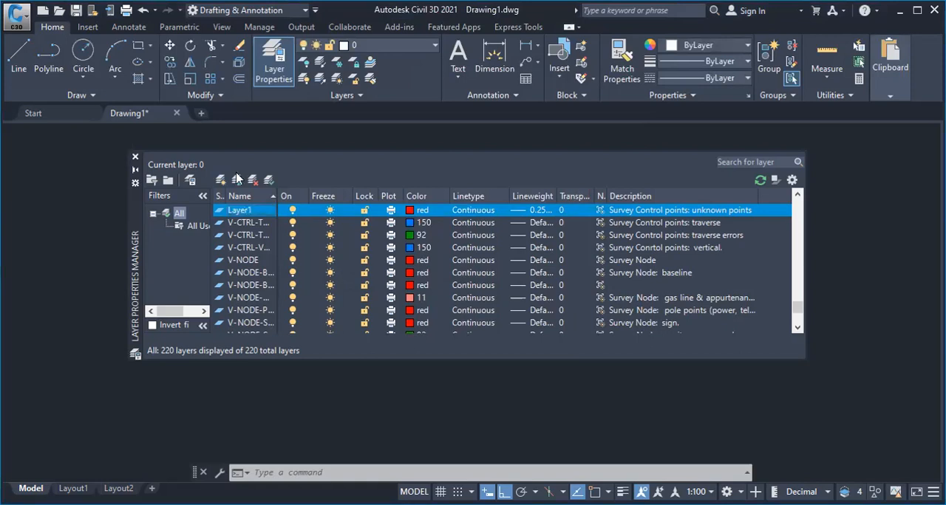
Find the newly created layer among the survey control layers and rename it Drs
{"action": "scroll", "coordinate": [270, 281], "scroll_direction": "down", "scroll_amount": 5}
{"action": "scroll", "coordinate": [268, 284], "scroll_direction": "down", "scroll_amount": 1}
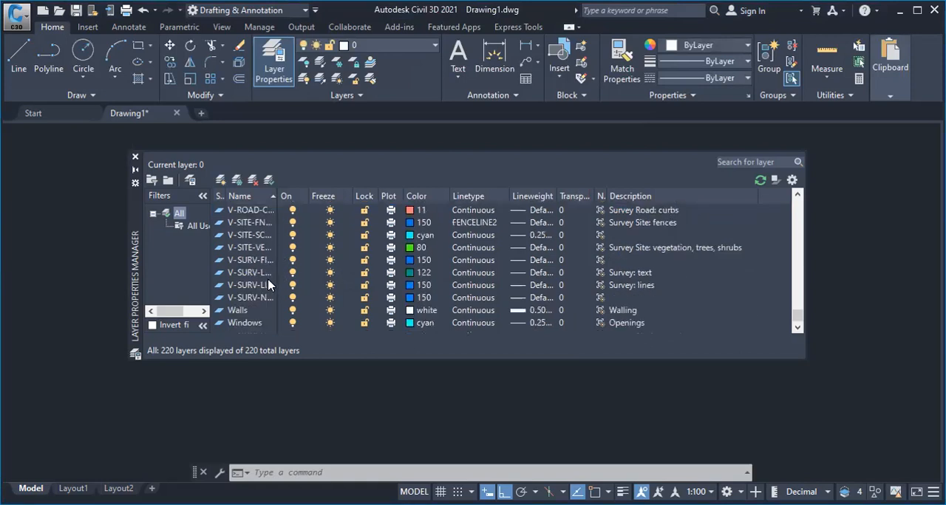
{"action": "scroll", "coordinate": [268, 285], "scroll_direction": "up", "scroll_amount": 10}
{"action": "scroll", "coordinate": [268, 285], "scroll_direction": "down", "scroll_amount": 6}
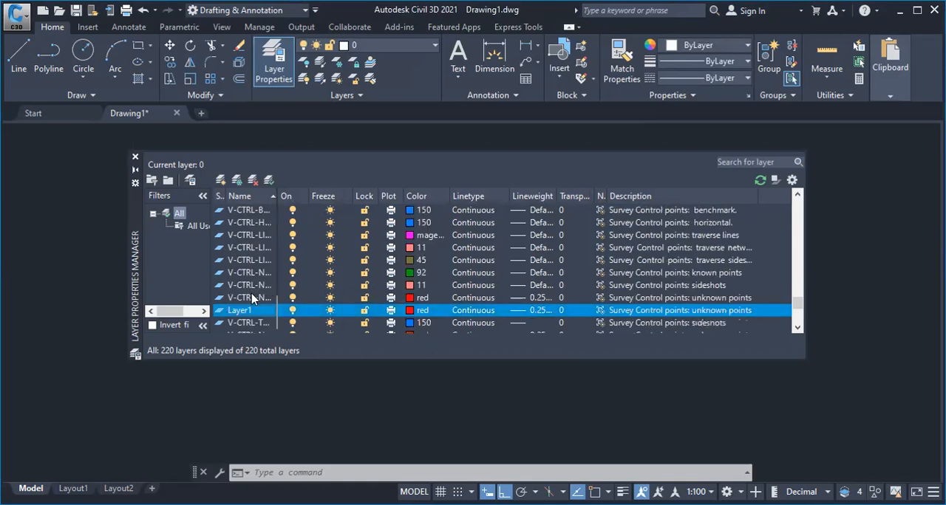
{"action": "scroll", "coordinate": [261, 238], "scroll_direction": "down", "scroll_amount": 6}
{"action": "left_click", "coordinate": [261, 234]}
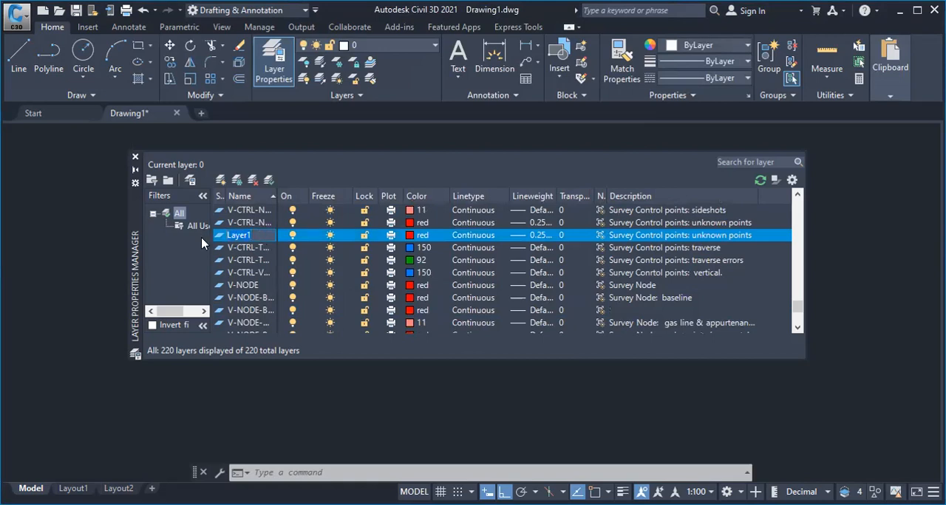
{"action": "type", "text": "Drs"}
{"action": "key", "text": "Return"}
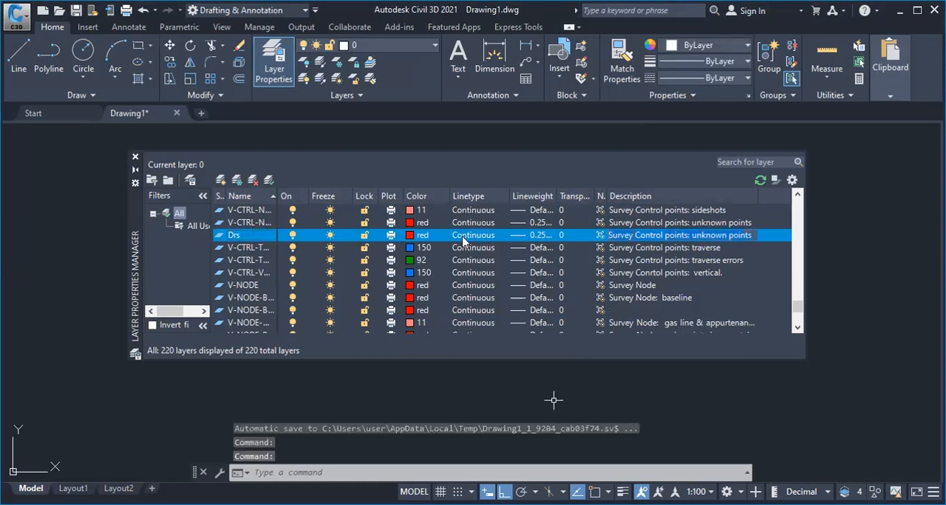
Replace the description of the Drs layer with Opening
{"action": "type", "text": "Open"}
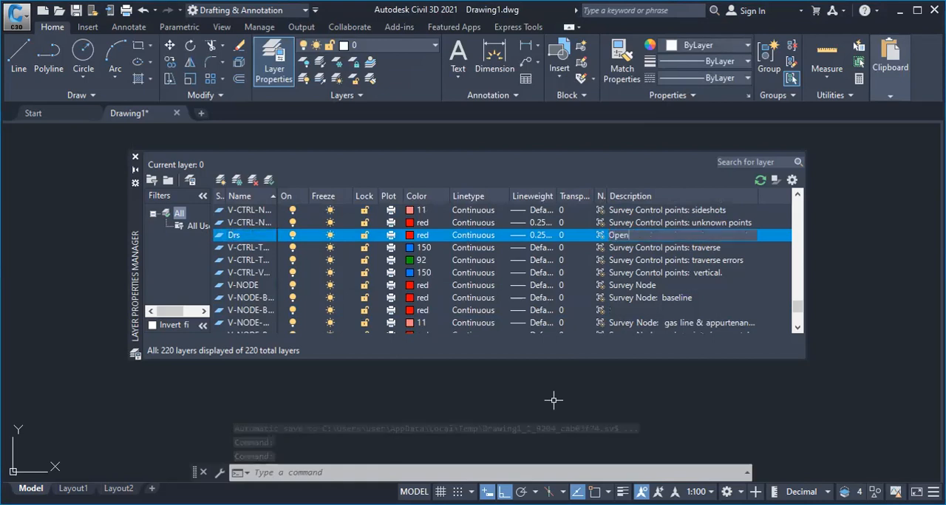
{"action": "type", "text": "ing"}
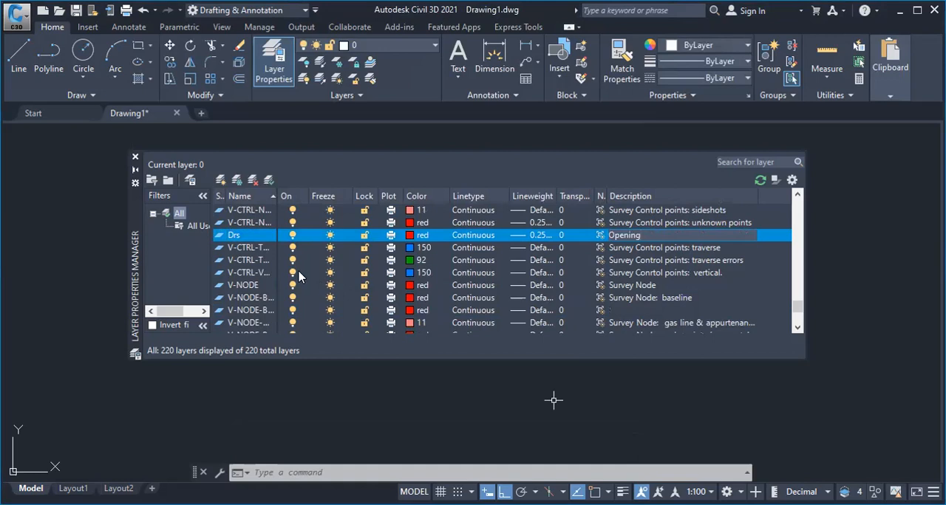
{"action": "key", "text": "Return"}
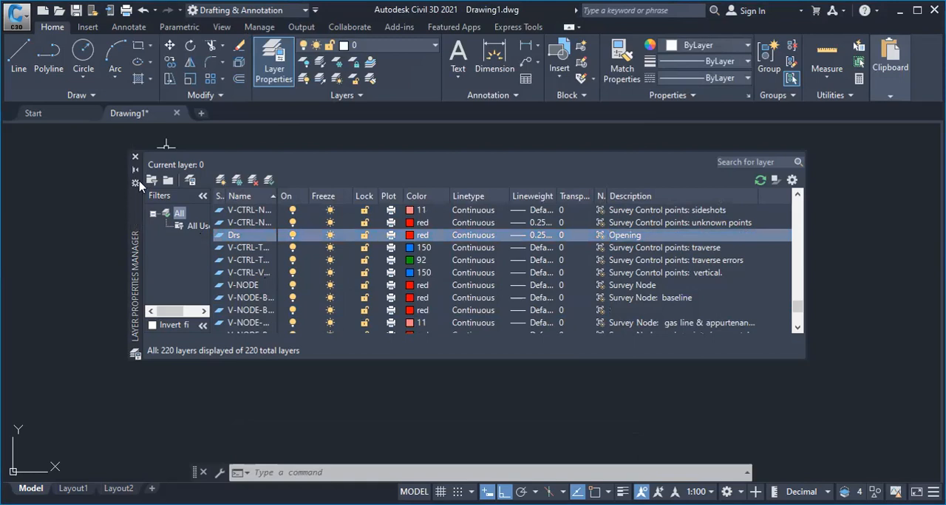
Make the Walls layer current and close the Layer Properties Manager
{"action": "left_click_drag", "start_coordinate": [136, 158], "coordinate": [141, 155]}
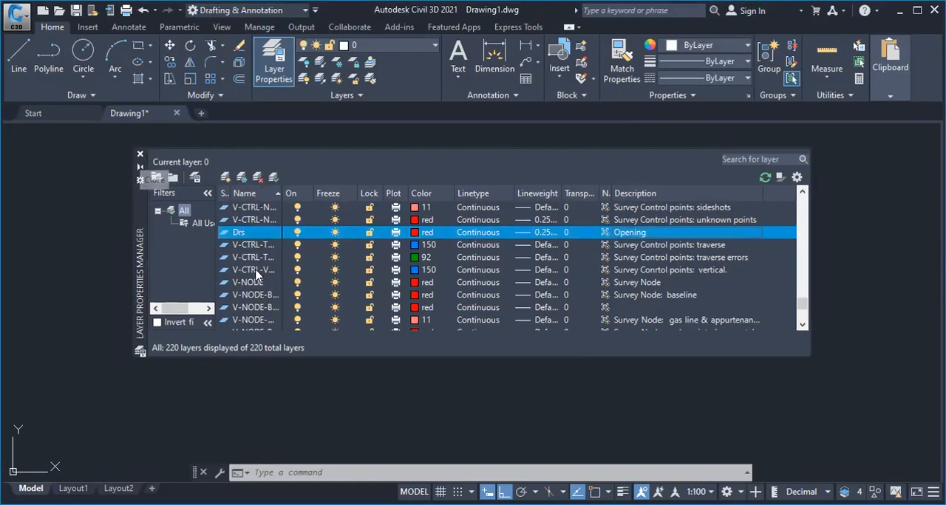
{"action": "scroll", "coordinate": [251, 273], "scroll_direction": "down", "scroll_amount": 5}
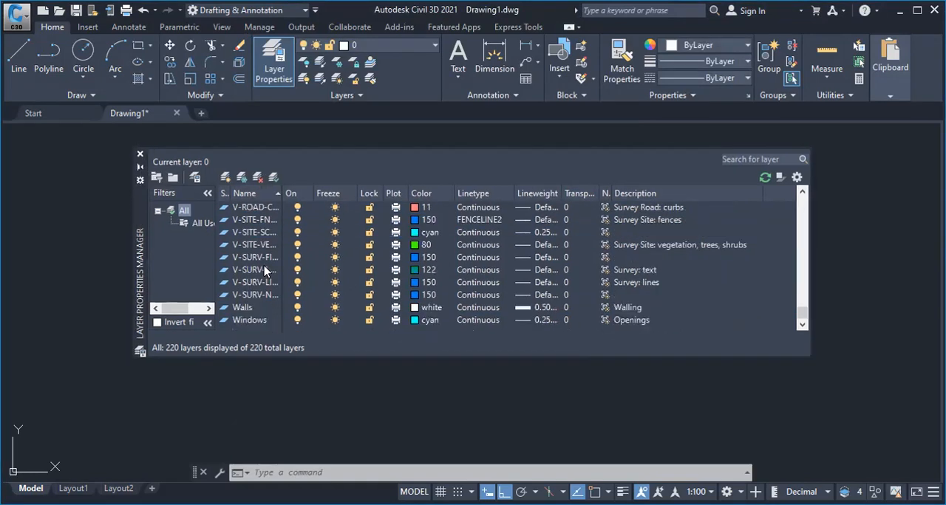
{"action": "left_click", "coordinate": [247, 310]}
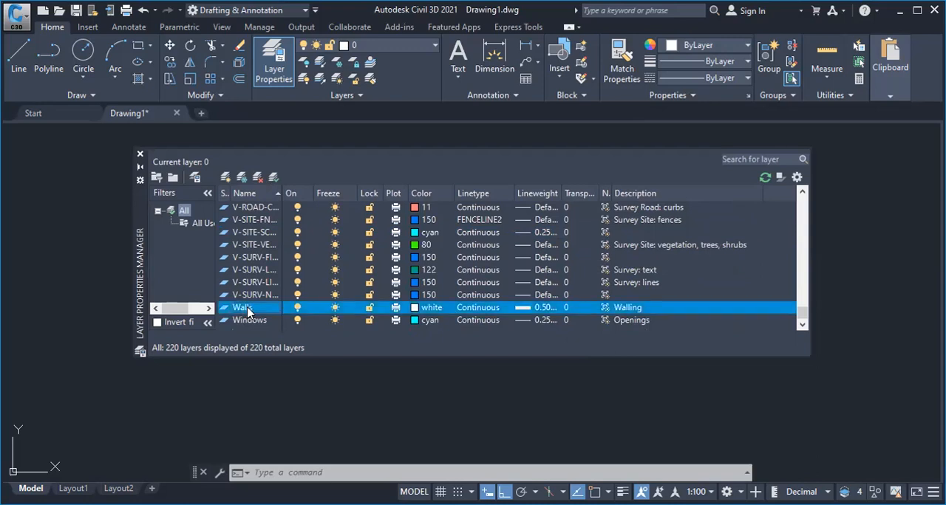
{"action": "left_click", "coordinate": [275, 179]}
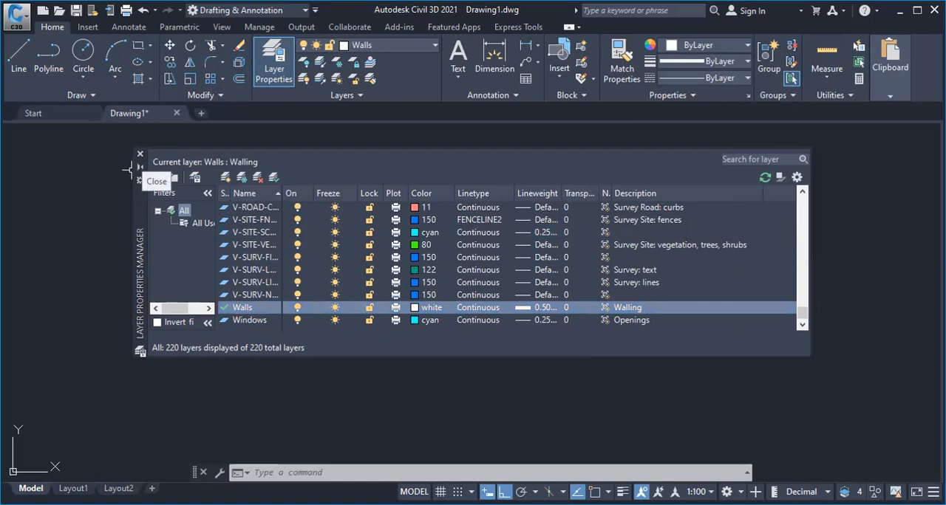
{"action": "left_click", "coordinate": [139, 153]}
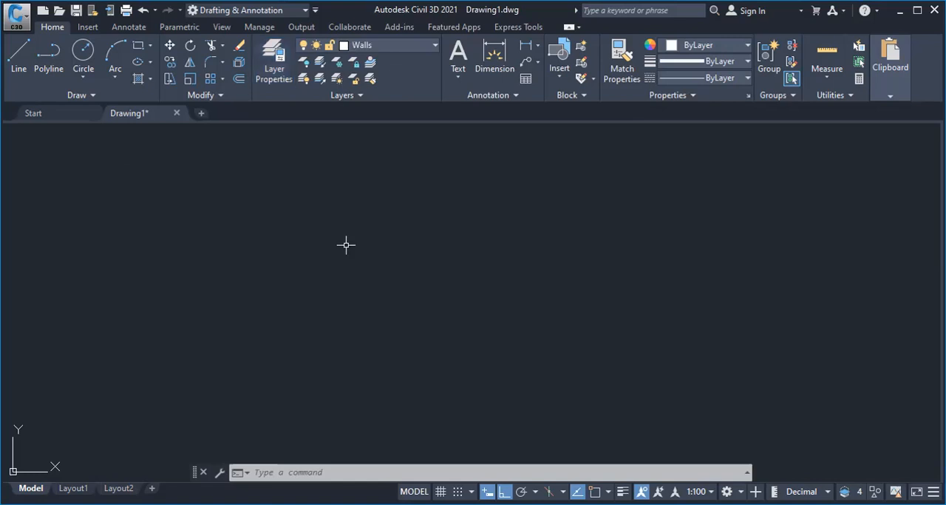
Browse the layers available for quick selection, keeping Walls as the current layer
{"action": "left_click", "coordinate": [408, 46]}
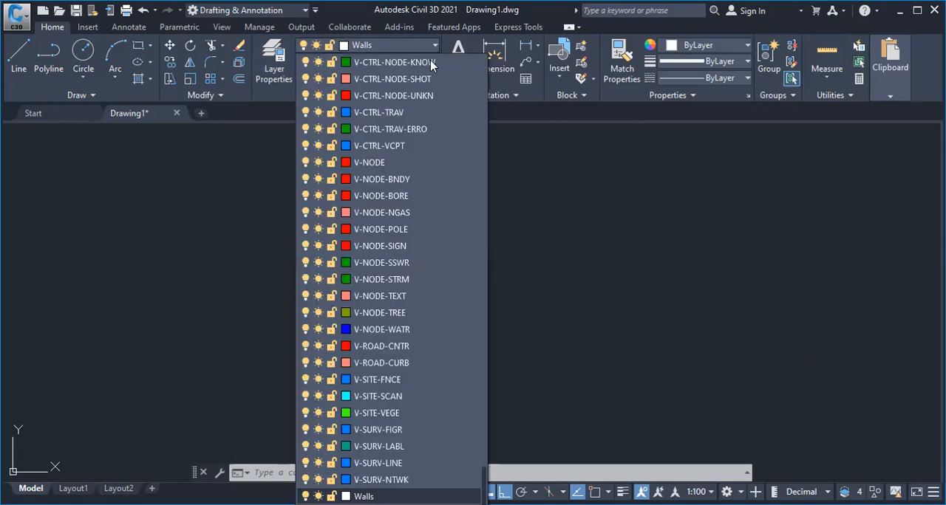
{"action": "scroll", "coordinate": [362, 117], "scroll_direction": "up", "scroll_amount": 20}
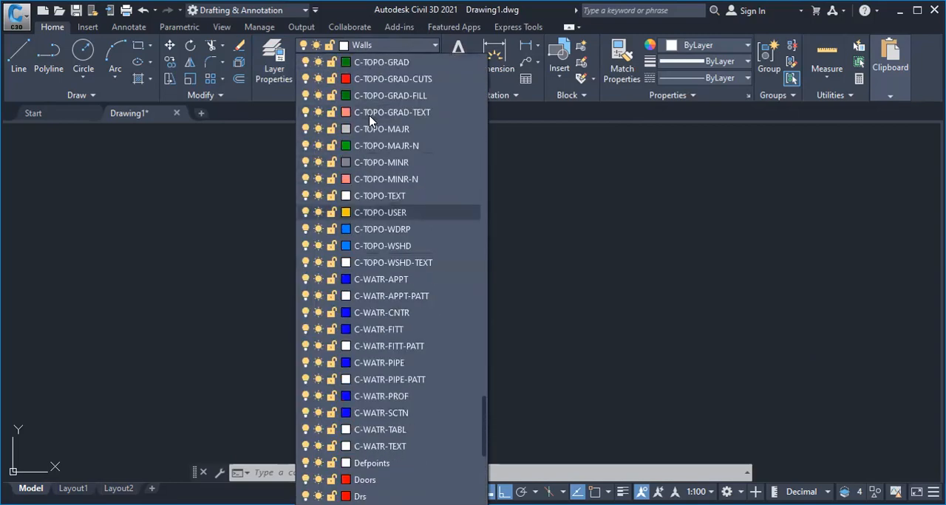
{"action": "scroll", "coordinate": [379, 120], "scroll_direction": "up", "scroll_amount": 15}
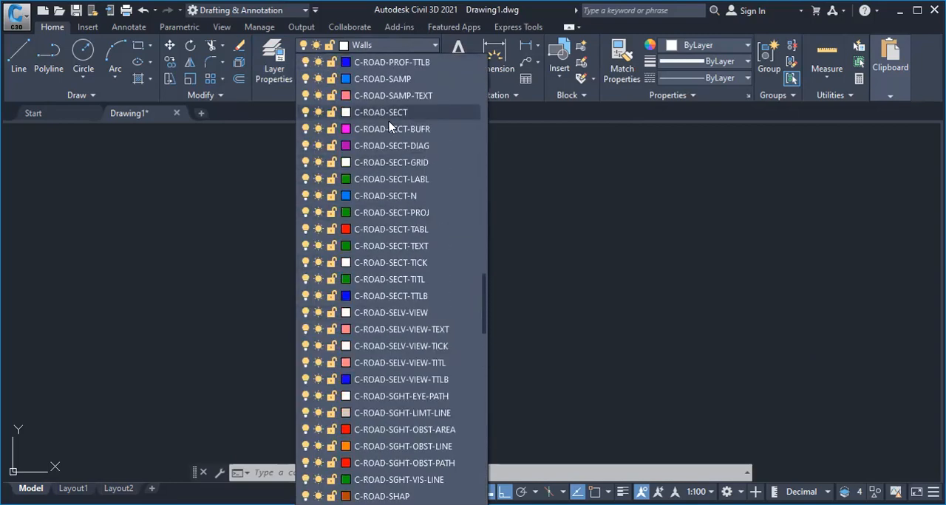
{"action": "left_click", "coordinate": [545, 210]}
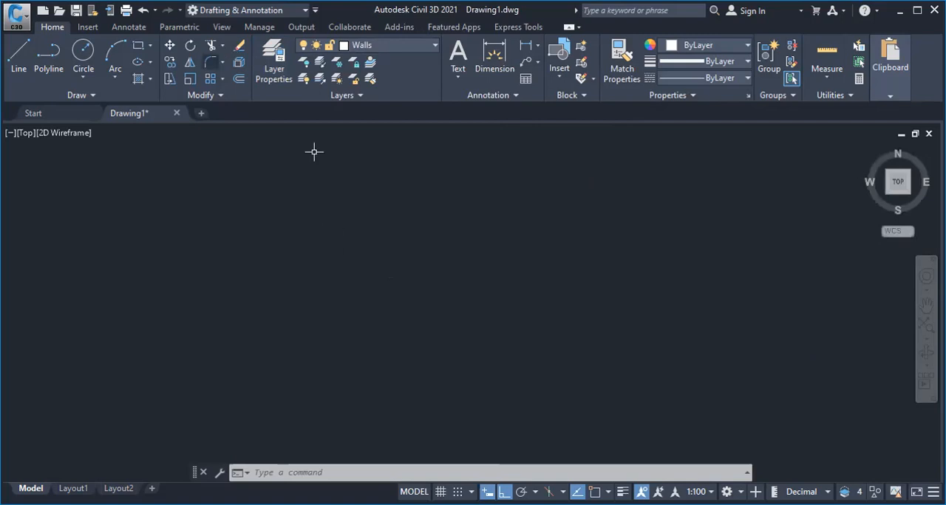
Save the drawing in the 2018 file format as PRACTICE _1 in the D:\PROJECTS folder
{"action": "left_click", "coordinate": [19, 16]}
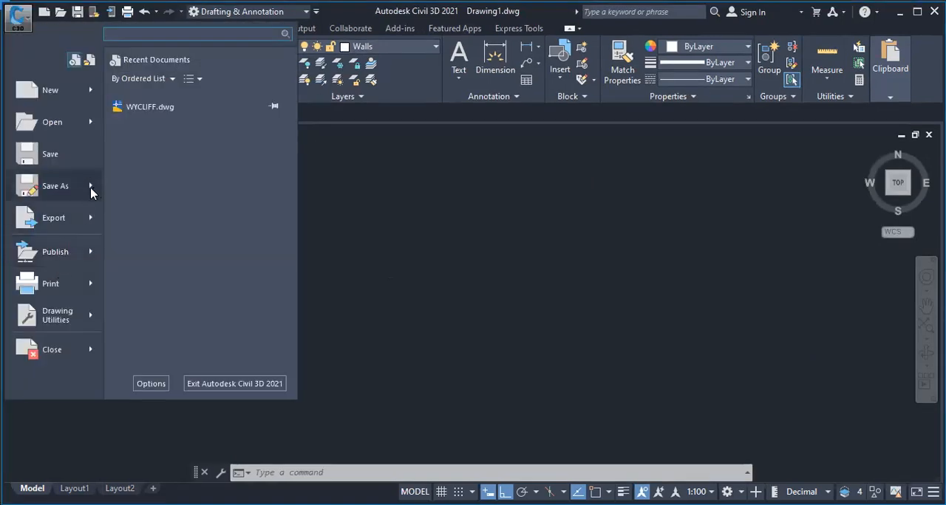
{"action": "mouse_move", "coordinate": [74, 191]}
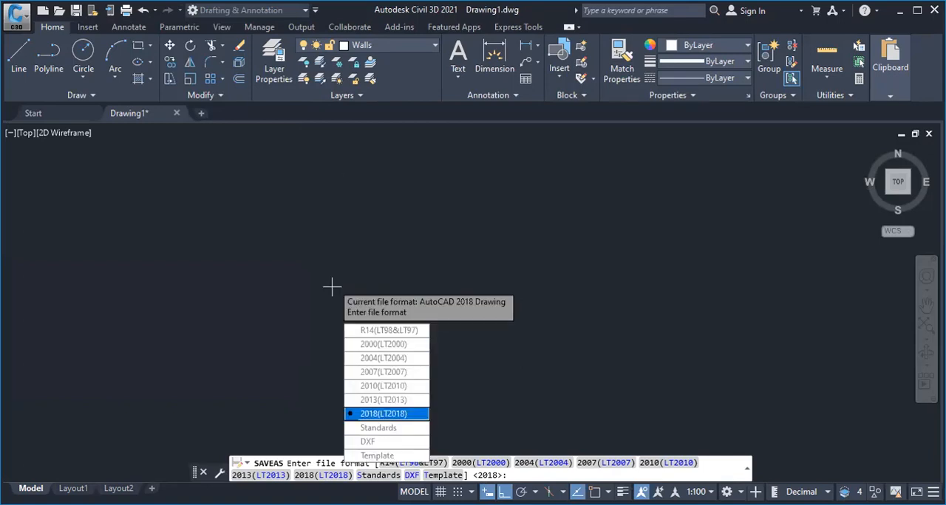
{"action": "key", "text": "Return"}
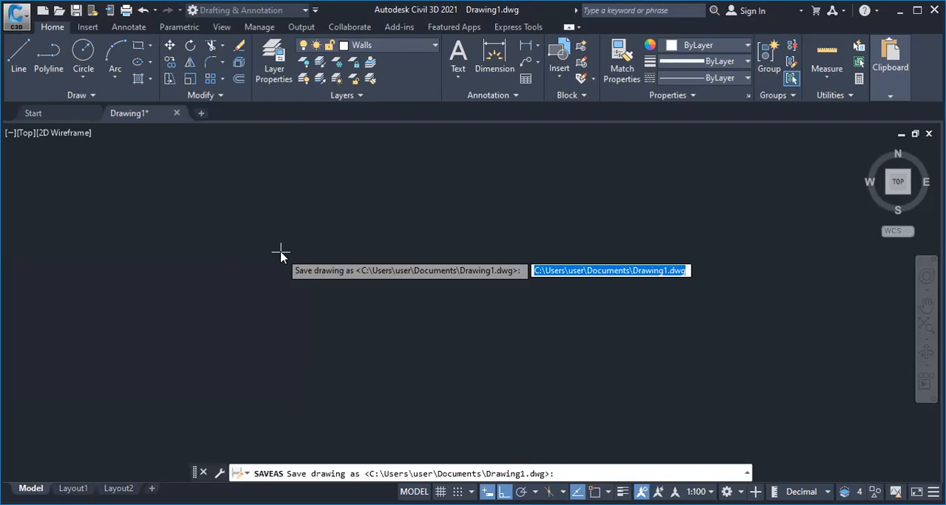
{"action": "type", "text": "D:\\"}
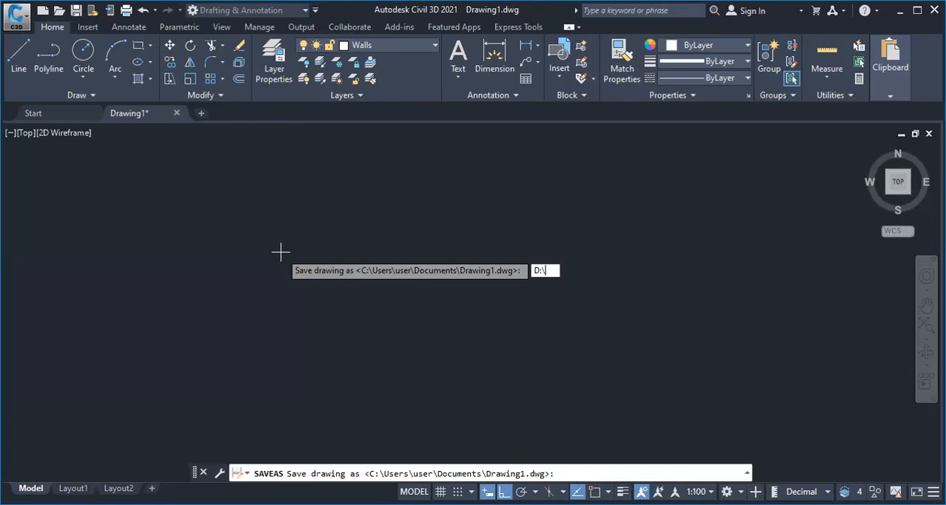
{"action": "type", "text": "PROJECTS\\P"}
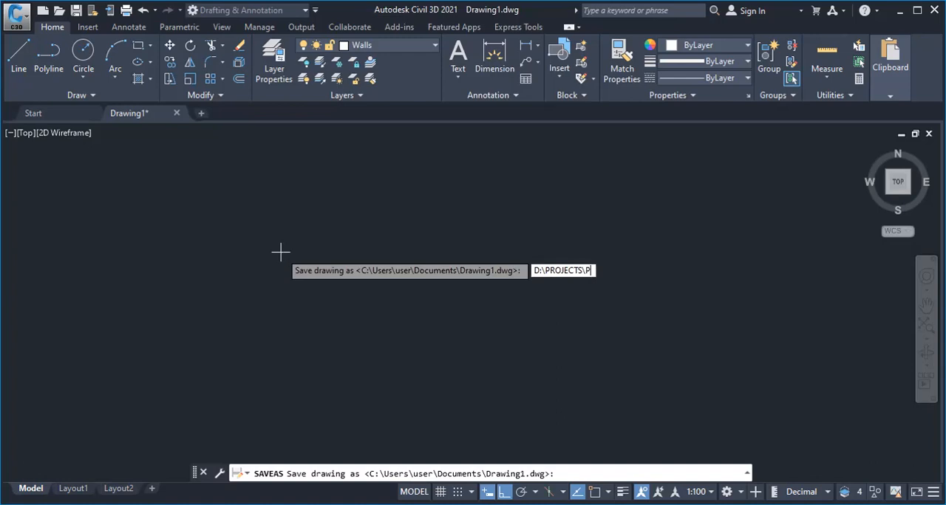
{"action": "type", "text": "RACTICE_1"}
{"action": "key", "text": "Return"}
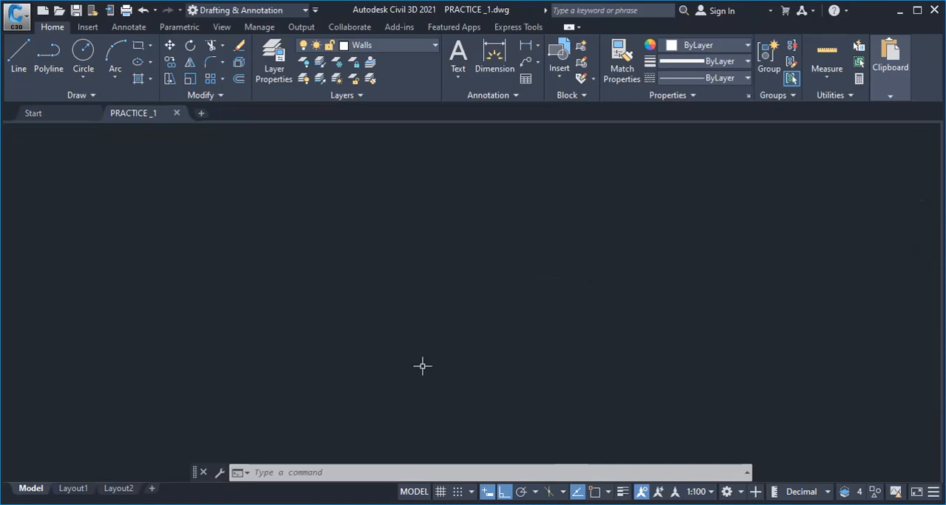
Set the crosshair size to 100 in the display options and apply the change
{"action": "right_click", "coordinate": [416, 246]}
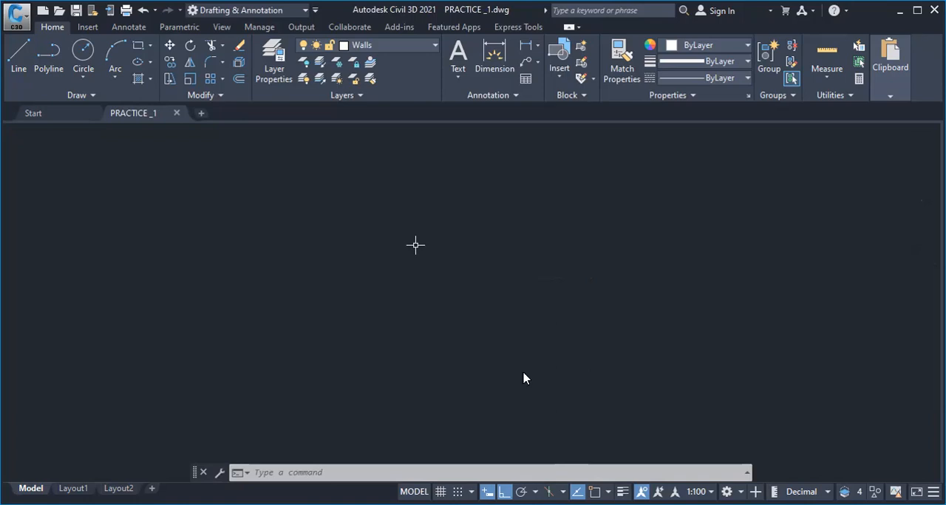
{"action": "left_click", "coordinate": [459, 463]}
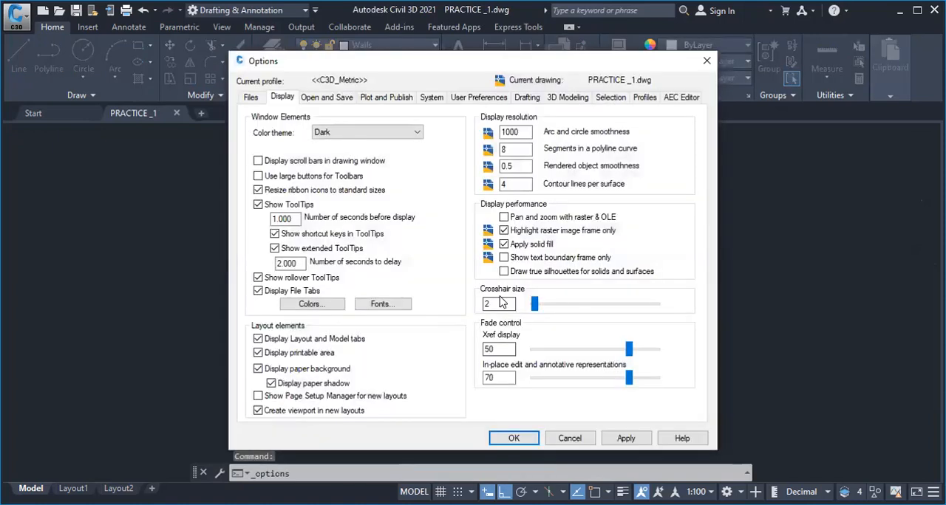
{"action": "left_click_drag", "start_coordinate": [536, 304], "coordinate": [665, 305]}
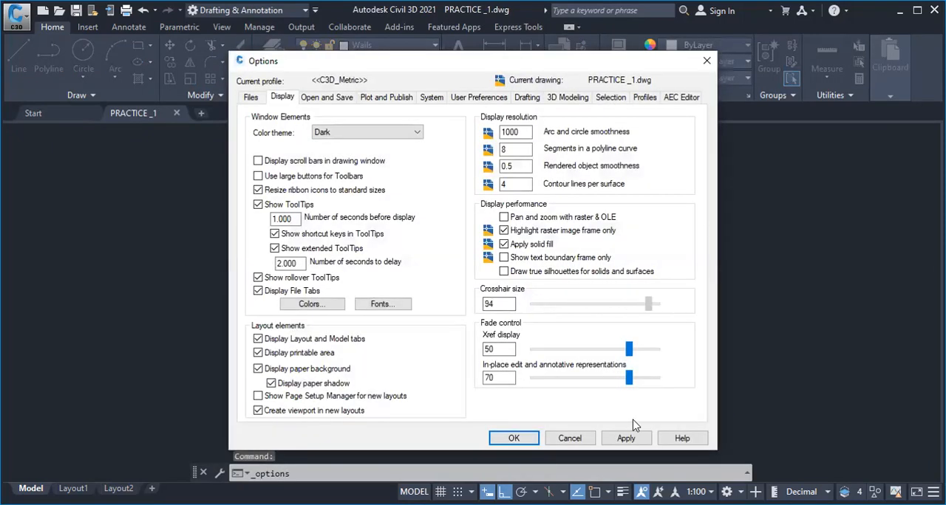
{"action": "left_click", "coordinate": [626, 439]}
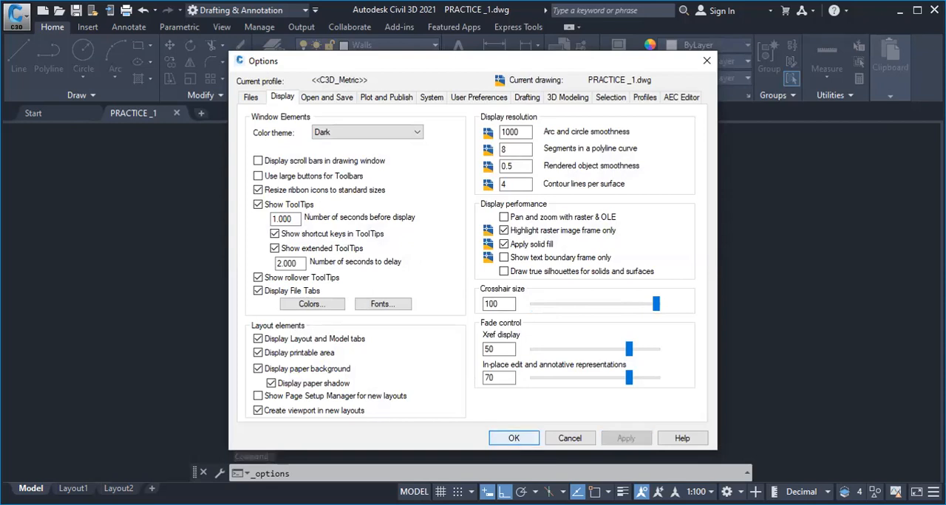
{"action": "left_click", "coordinate": [513, 438]}
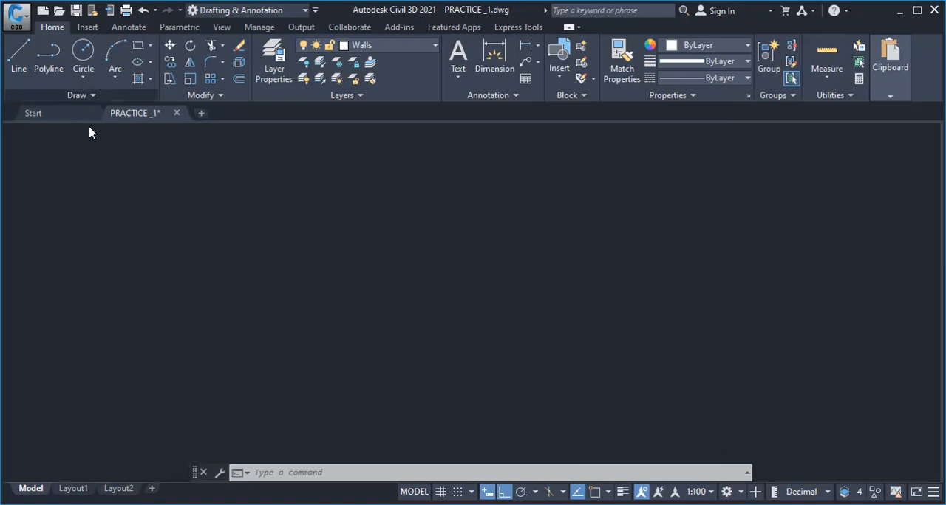
Draw a vertical construction line in the empty drawing and end the command
{"action": "left_click", "coordinate": [90, 96]}
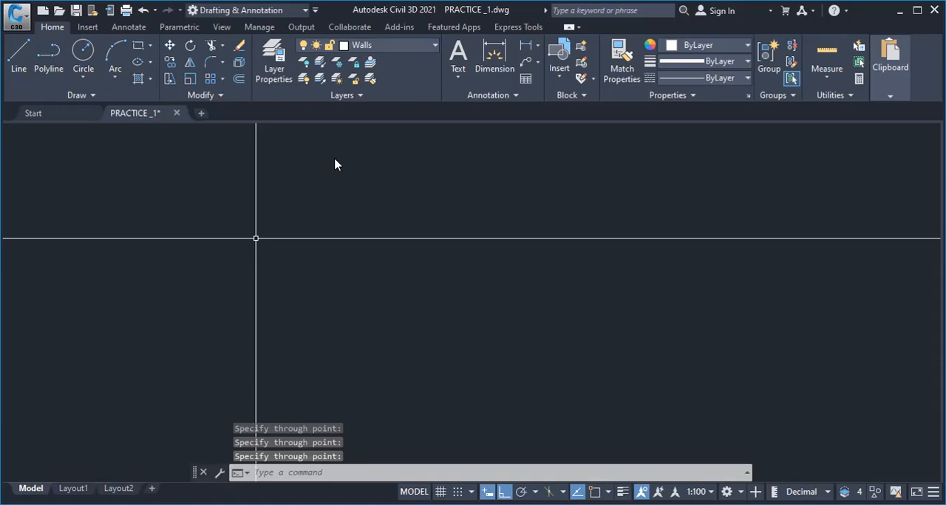
{"action": "key", "text": "Escape"}
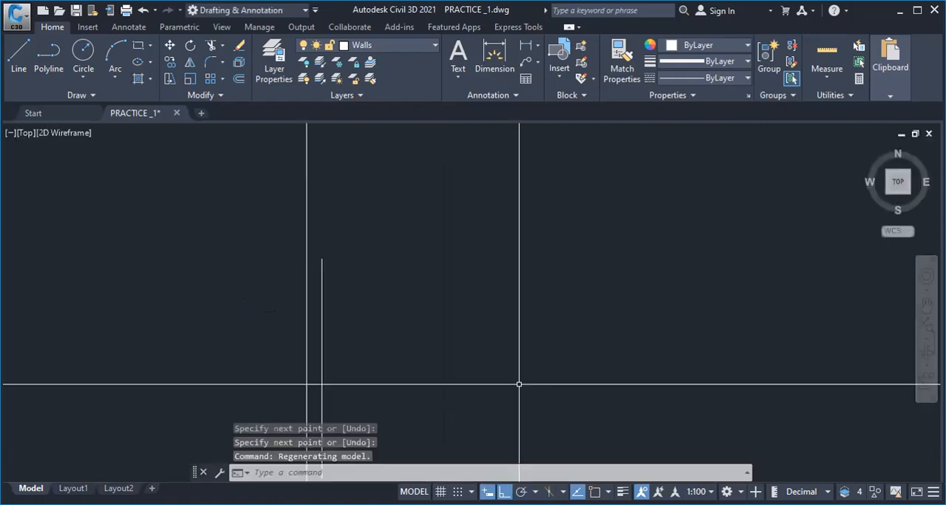
Erase the short vertical line drawn beside the vertical construction line
{"action": "scroll", "coordinate": [417, 249], "scroll_direction": "down", "scroll_amount": 3}
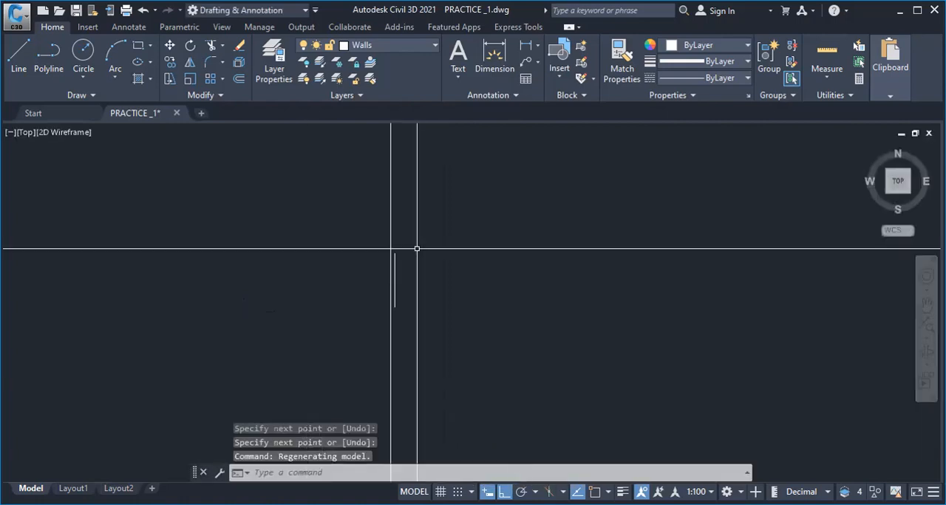
{"action": "scroll", "coordinate": [340, 181], "scroll_direction": "up", "scroll_amount": 3}
{"action": "scroll", "coordinate": [333, 206], "scroll_direction": "up", "scroll_amount": 2}
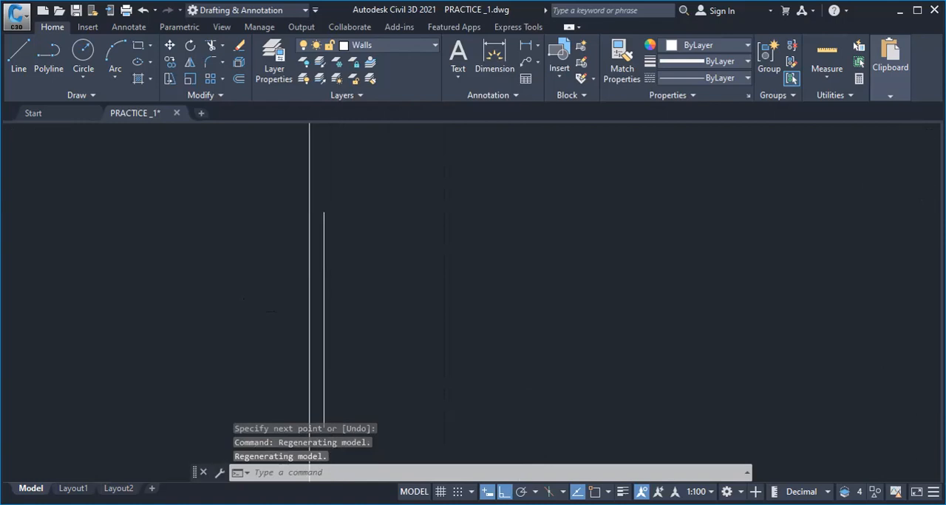
{"action": "left_click", "coordinate": [344, 303]}
{"action": "left_click", "coordinate": [323, 319]}
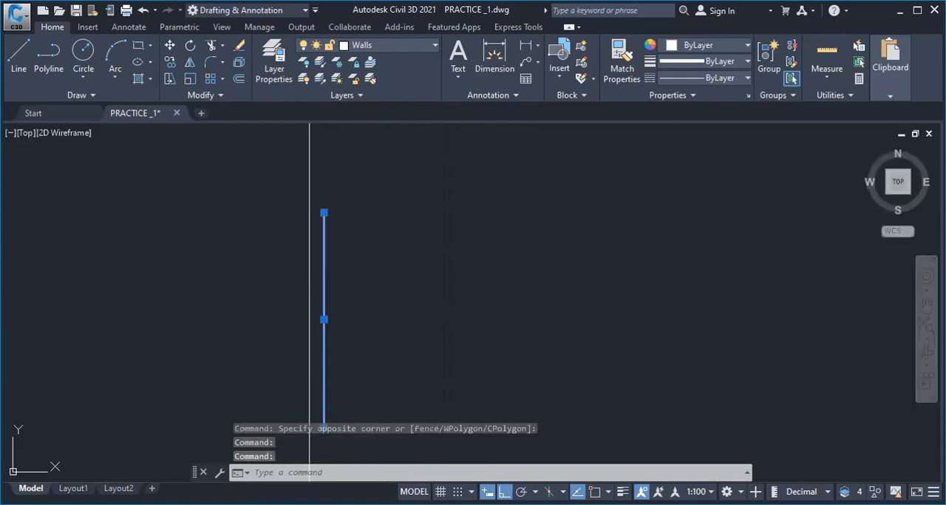
{"action": "key", "text": "Delete"}
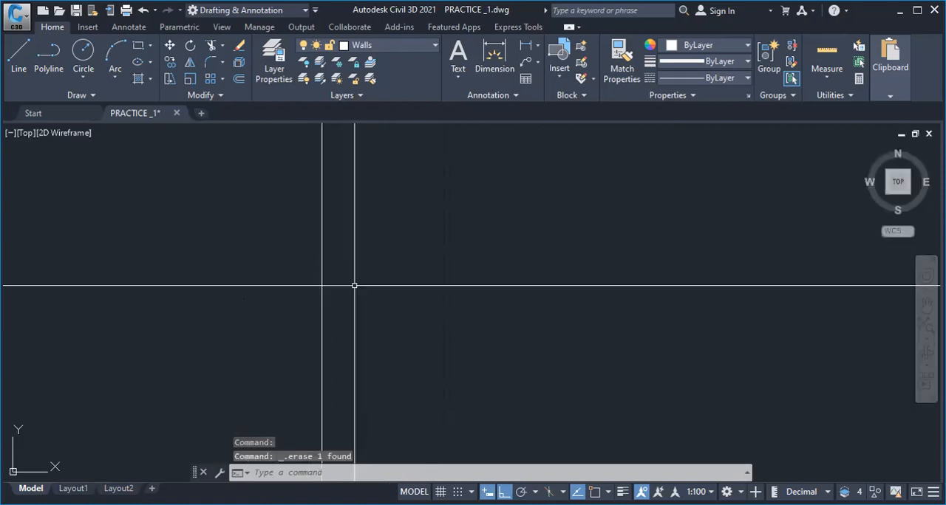
Turn on the lineweight display to check the construction line's thickness, and turn it off again
{"action": "scroll", "coordinate": [354, 286], "scroll_direction": "down", "scroll_amount": 3}
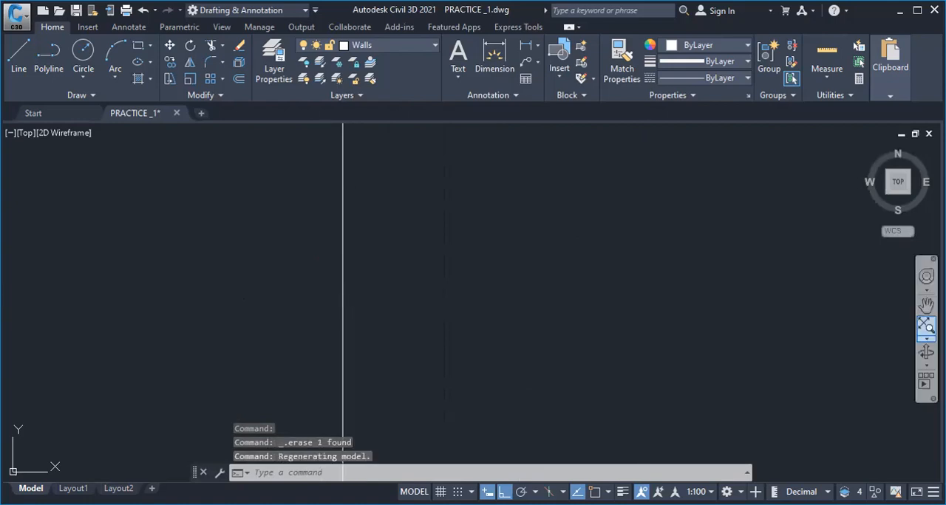
{"action": "left_click", "coordinate": [926, 326]}
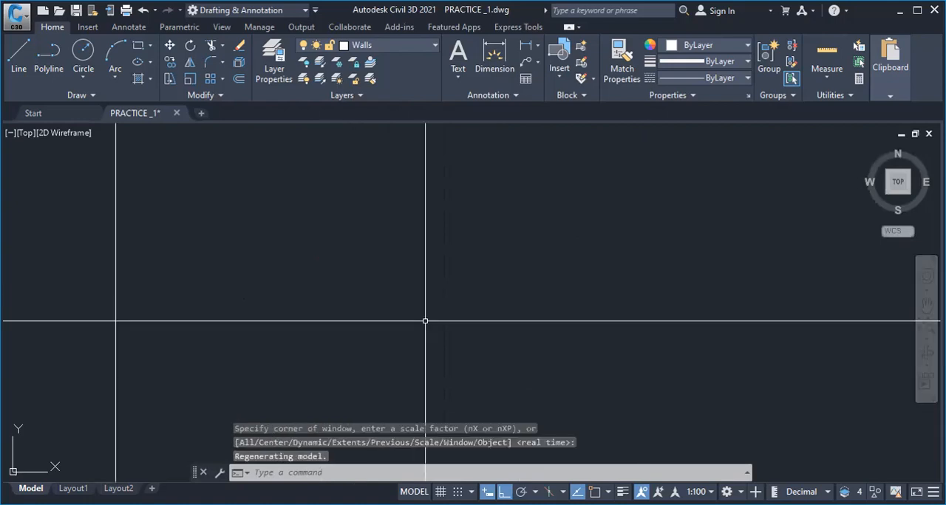
{"action": "scroll", "coordinate": [558, 318], "scroll_direction": "down", "scroll_amount": 3}
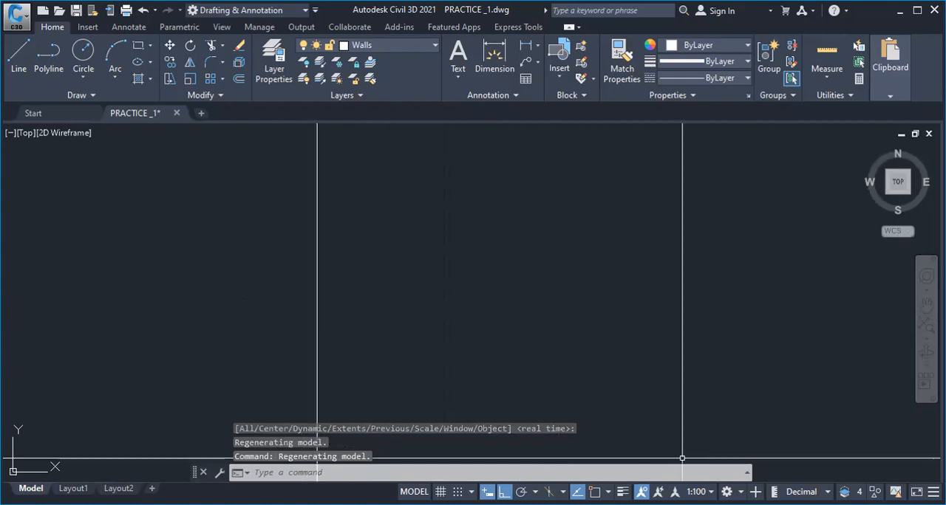
{"action": "left_click", "coordinate": [623, 492]}
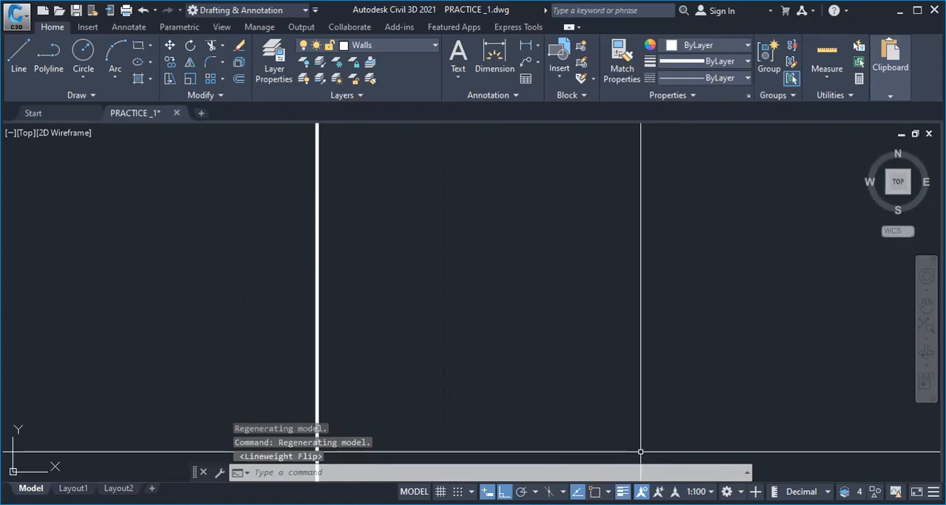
{"action": "left_click", "coordinate": [623, 492]}
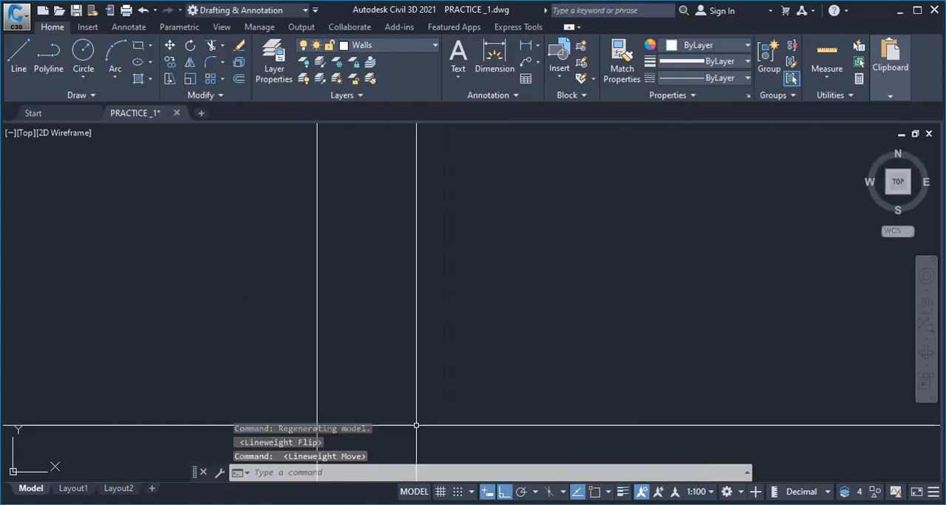
Offset the vertical construction line by 200 to form the first double wall line
{"action": "scroll", "coordinate": [420, 289], "scroll_direction": "up", "scroll_amount": 1}
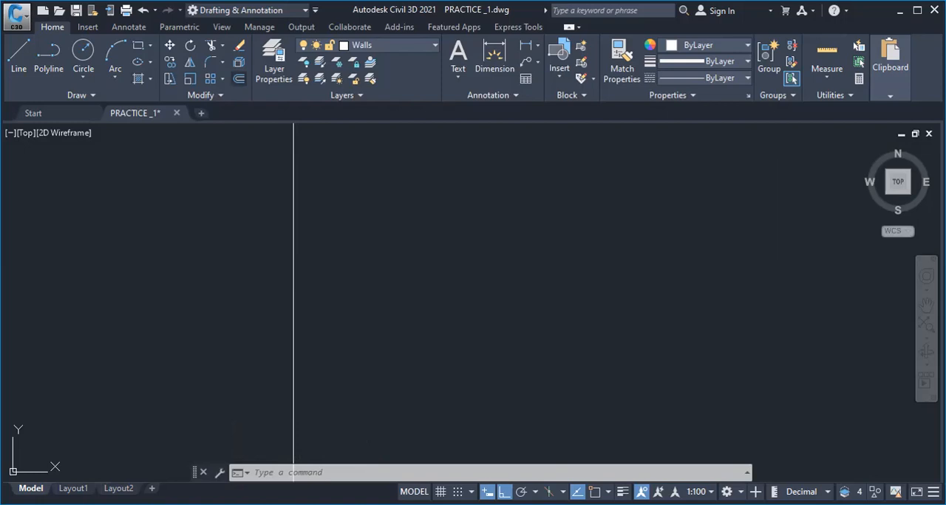
{"action": "left_click", "coordinate": [238, 78]}
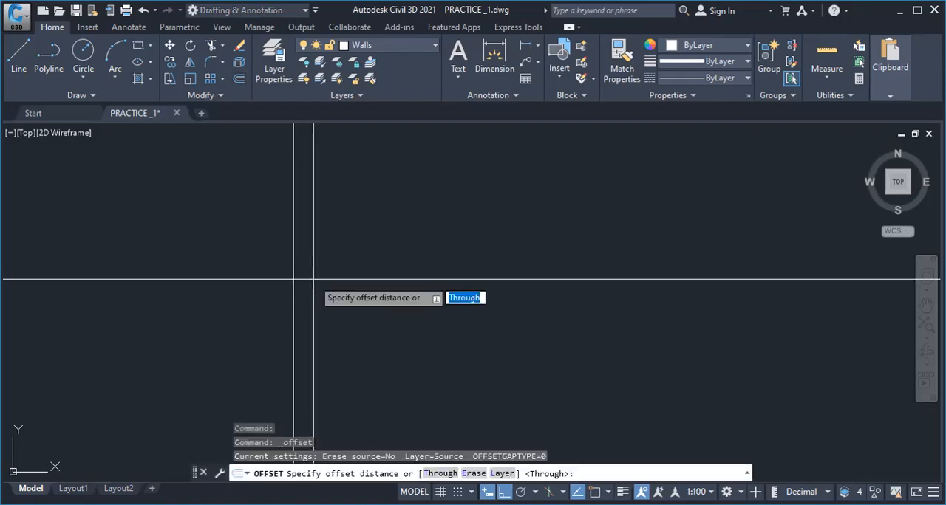
{"action": "type", "text": "200"}
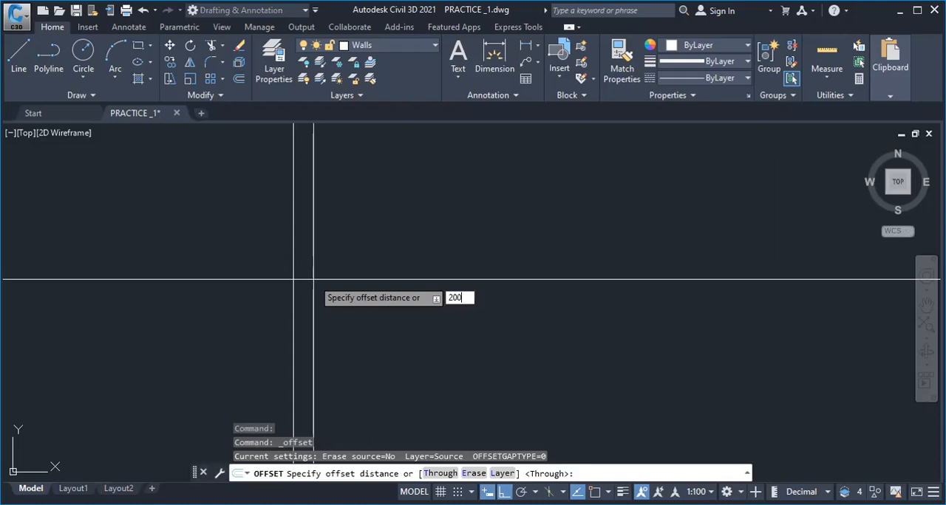
{"action": "right_click", "coordinate": [370, 211]}
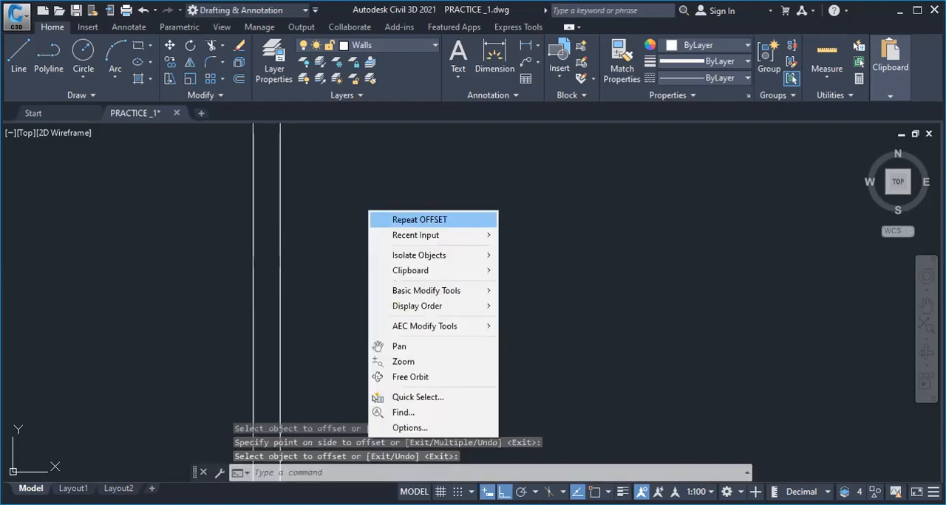
Repeat Offset on the vertical wall lines to add three more double wall lines with the 200 wall thickness
{"action": "left_click", "coordinate": [419, 220]}
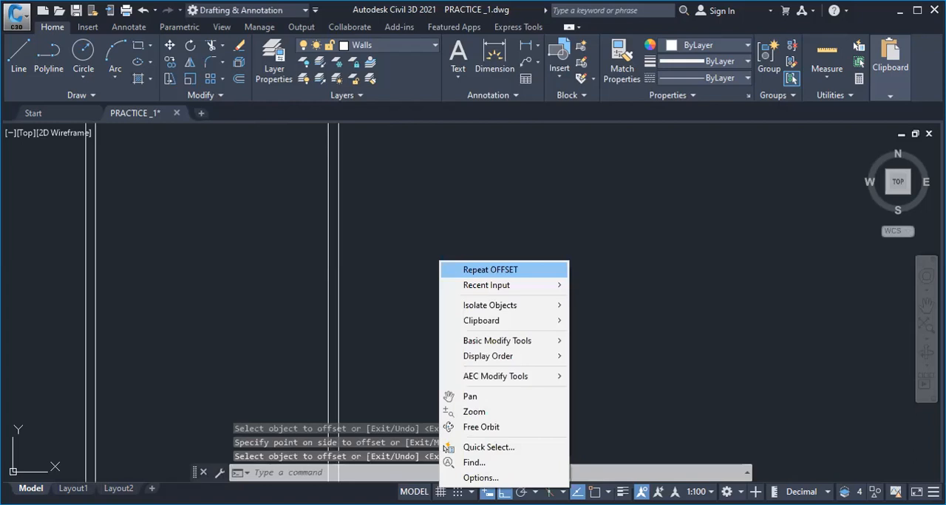
{"action": "left_click", "coordinate": [490, 270]}
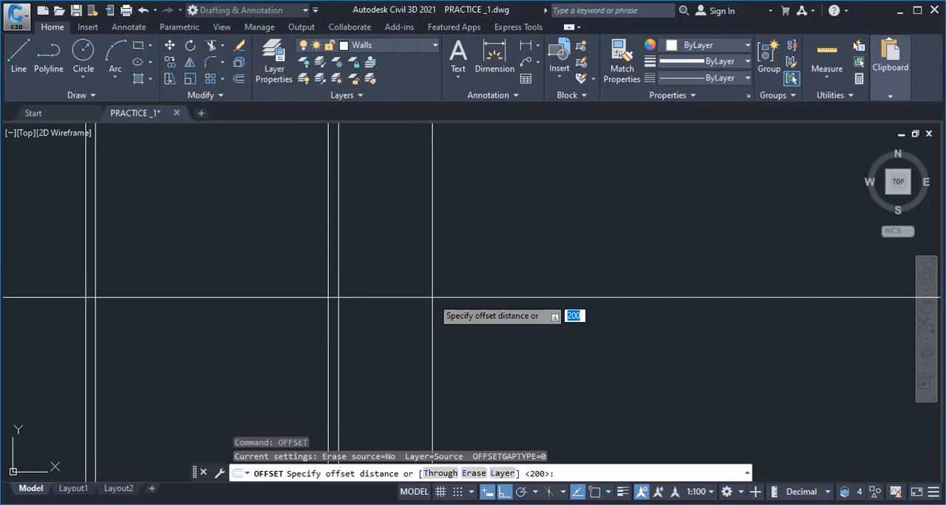
{"action": "right_click", "coordinate": [418, 203]}
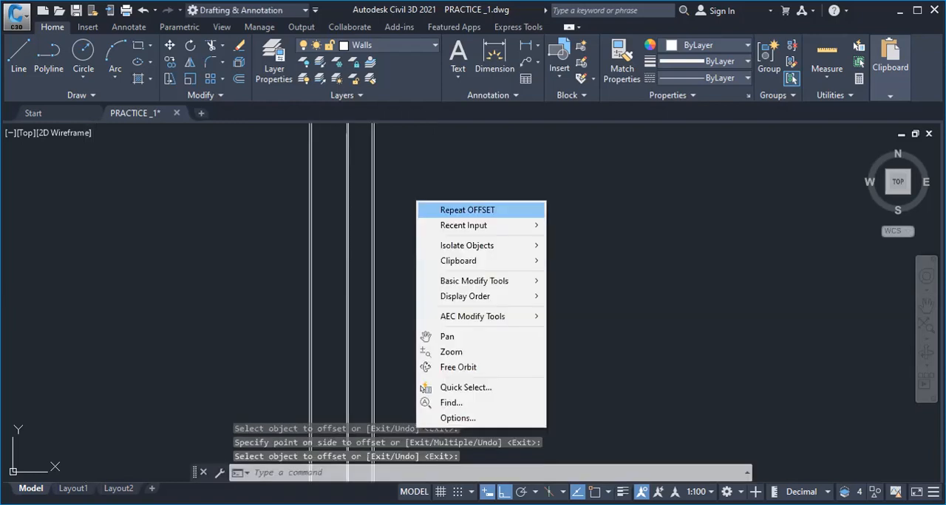
{"action": "left_click", "coordinate": [467, 210]}
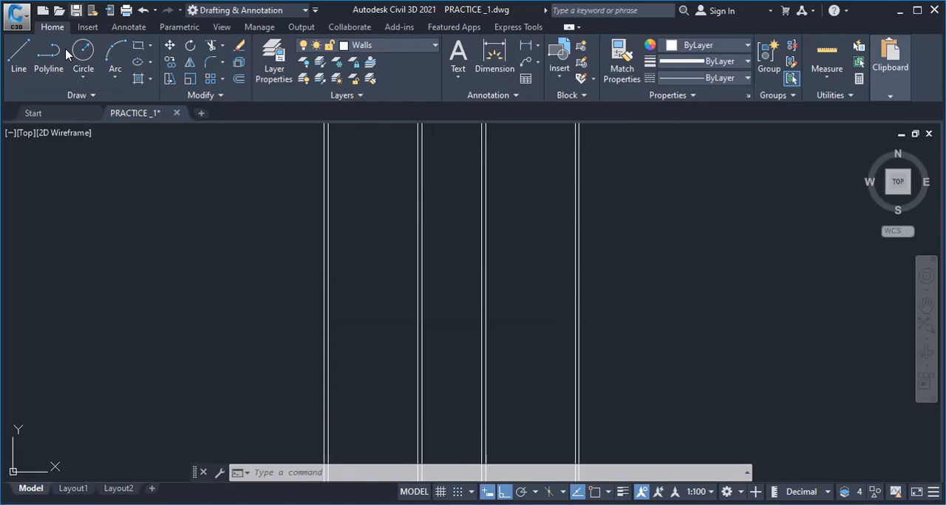
Save the drawing with the four vertical double wall lines
{"action": "left_click", "coordinate": [43, 51]}
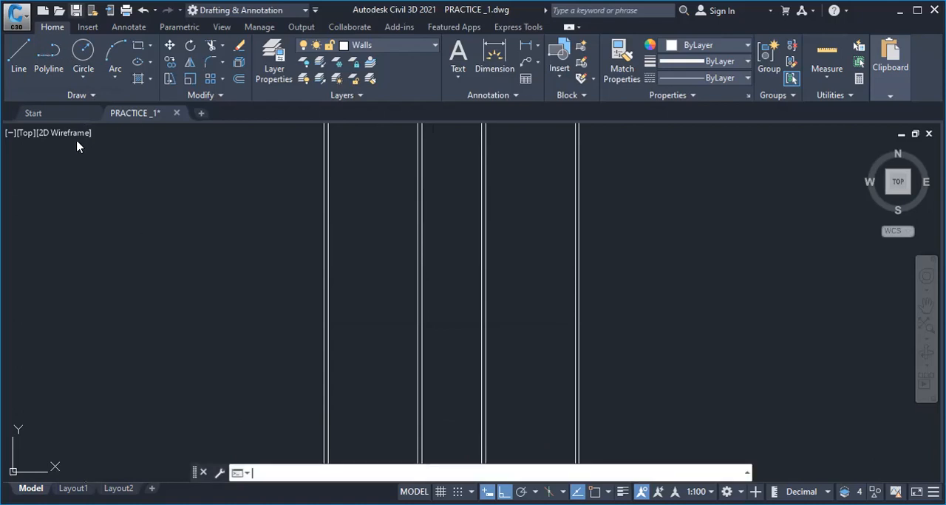
{"action": "key", "text": "ctrl+s"}
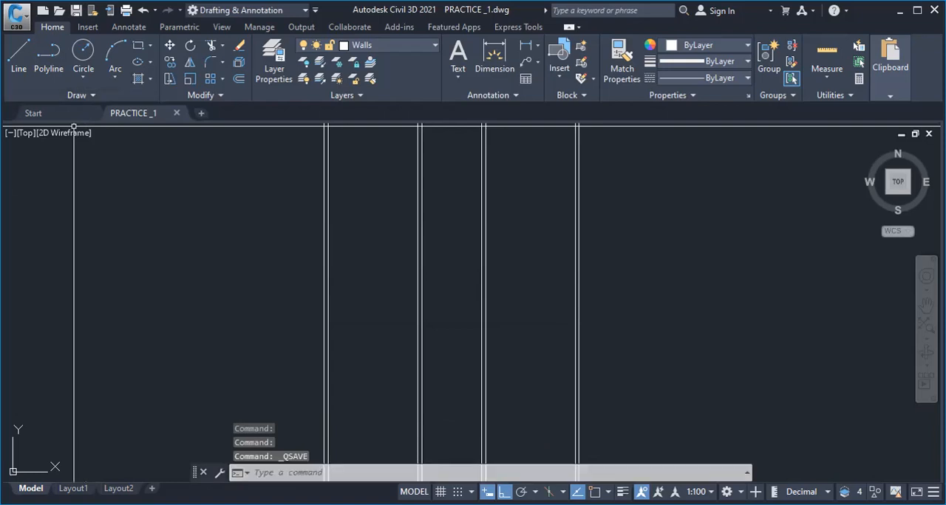
Draw a horizontal construction line across the vertical walls and offset it 200 downward
{"action": "left_click", "coordinate": [87, 95]}
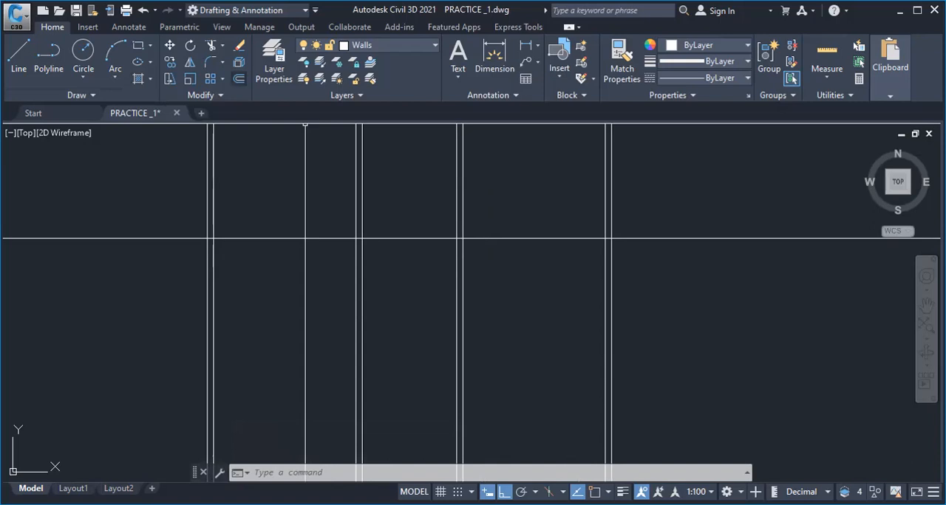
{"action": "left_click", "coordinate": [394, 293]}
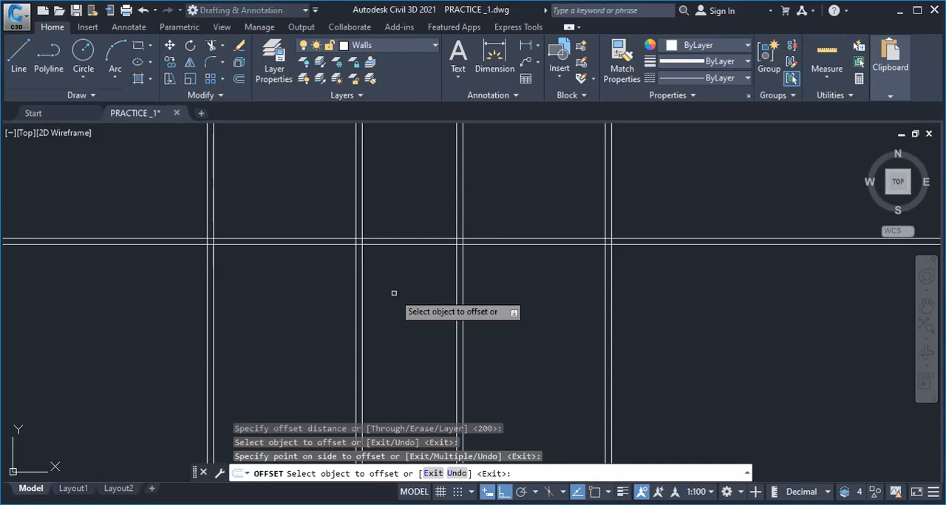
{"action": "key", "text": "Return"}
Offset the horizontal wall lines downward to add a second horizontal double wall line
{"action": "middle_click_drag", "start_coordinate": [394, 294], "coordinate": [395, 216]}
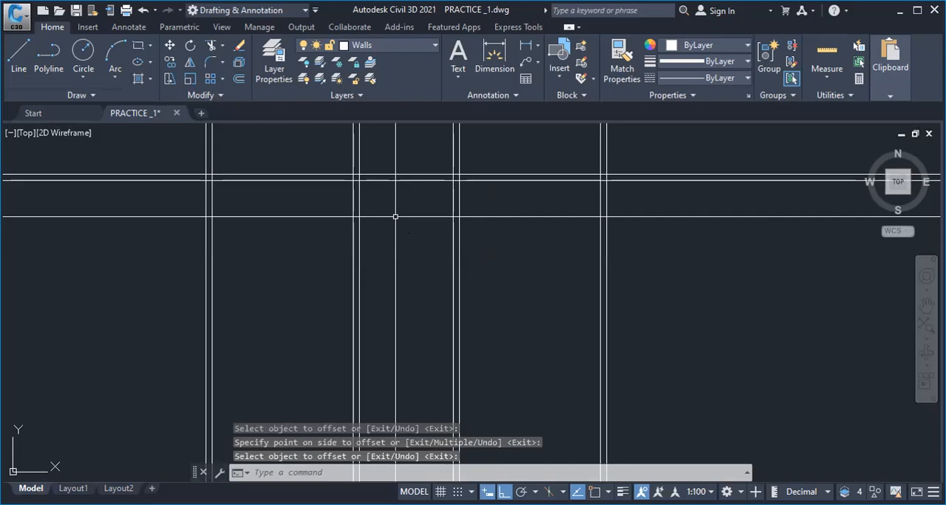
{"action": "key", "text": "Return"}
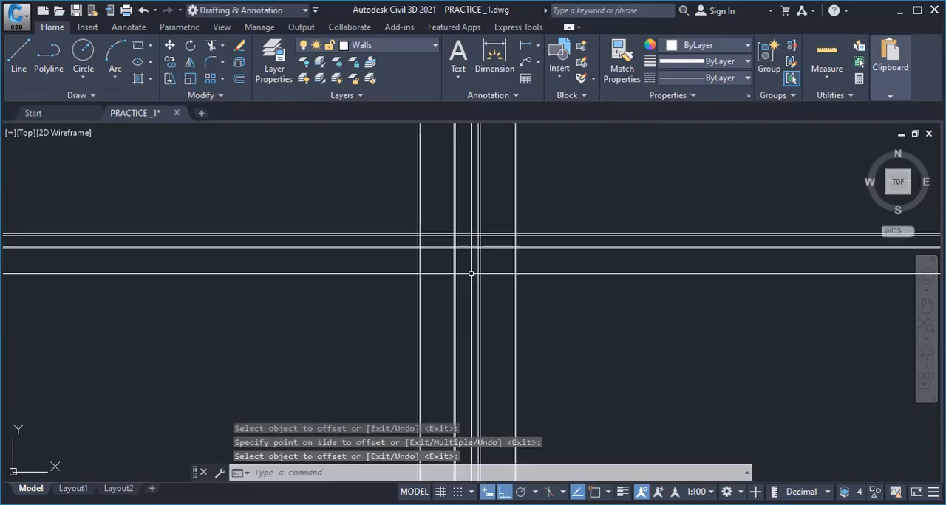
{"action": "scroll", "coordinate": [473, 268], "scroll_direction": "up", "scroll_amount": 2}
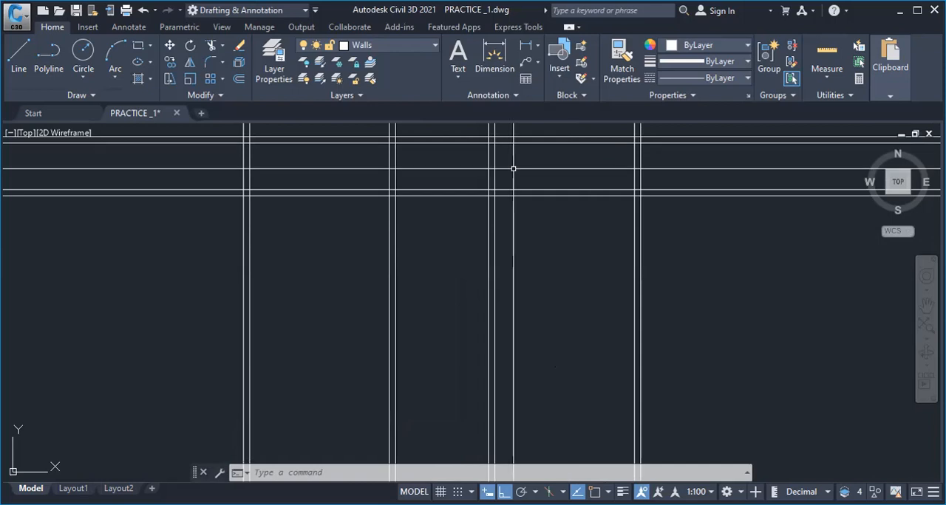
{"action": "scroll", "coordinate": [375, 164], "scroll_direction": "up", "scroll_amount": 2}
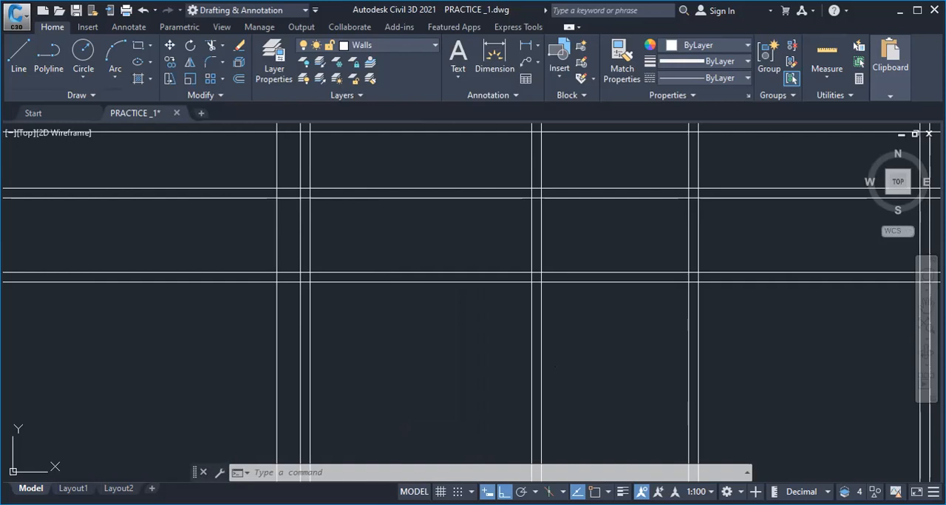
Offset the lowest horizontal construction line 200 downward to complete the third horizontal double wall line
{"action": "type", "text": "offset"}
{"action": "key", "text": "Return"}
{"action": "type", "text": "200"}
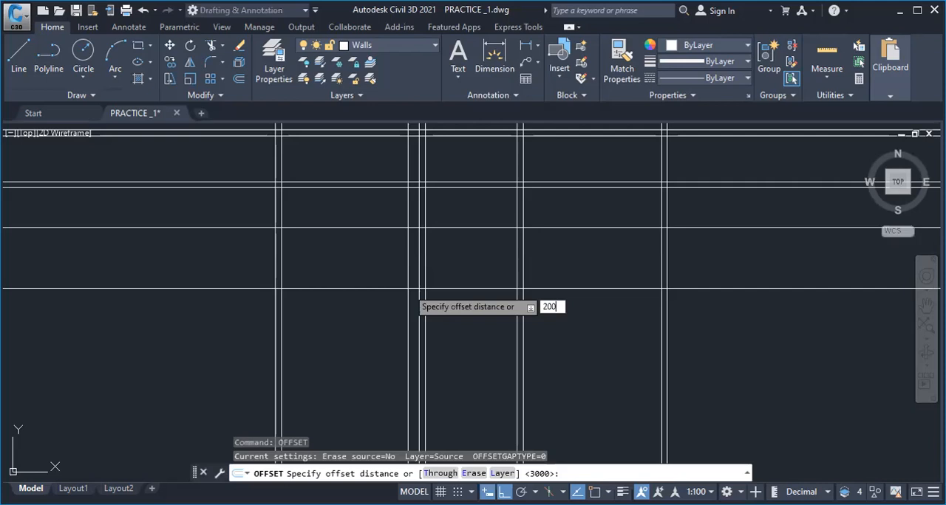
{"action": "key", "text": "Return"}
{"action": "left_click", "coordinate": [377, 227]}
{"action": "left_click", "coordinate": [366, 286]}
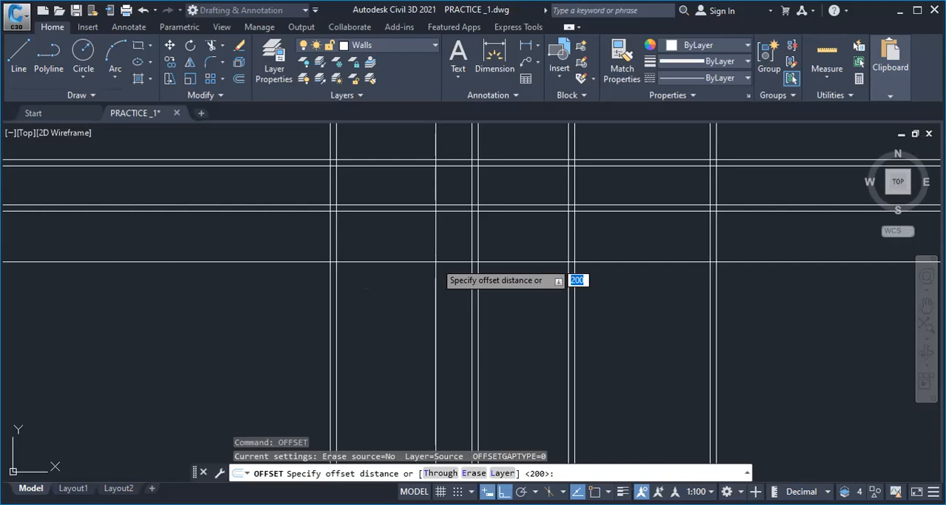
Add another horizontal double wall line below the third one, using an offset of 200 for the wall thickness
{"action": "type", "text": "200"}
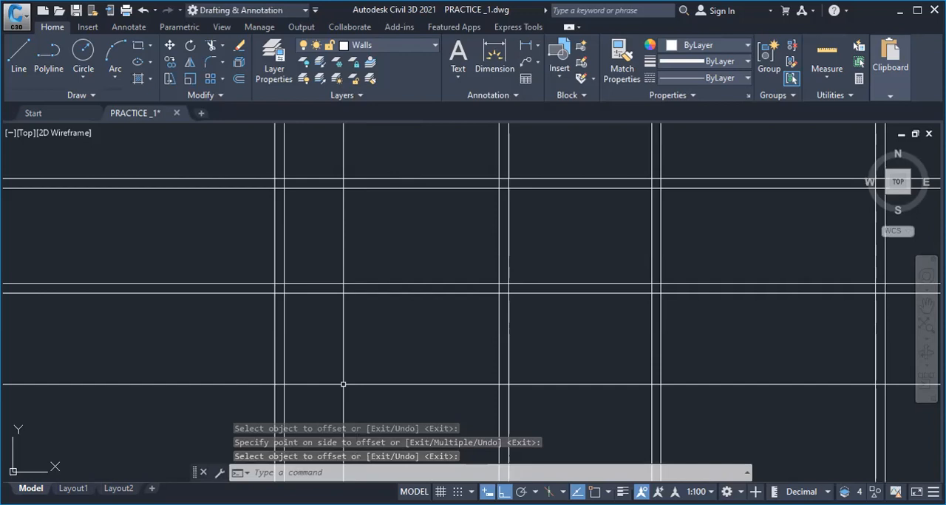
{"action": "key", "text": "Return"}
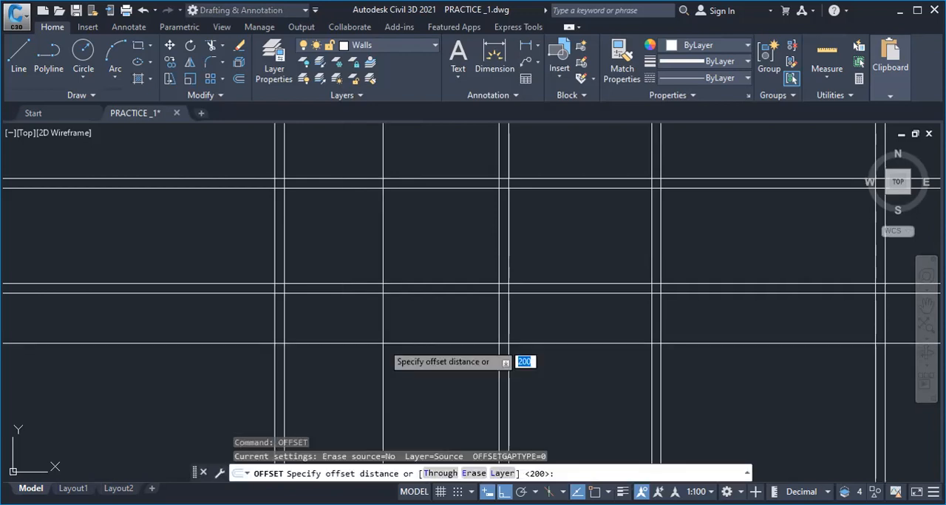
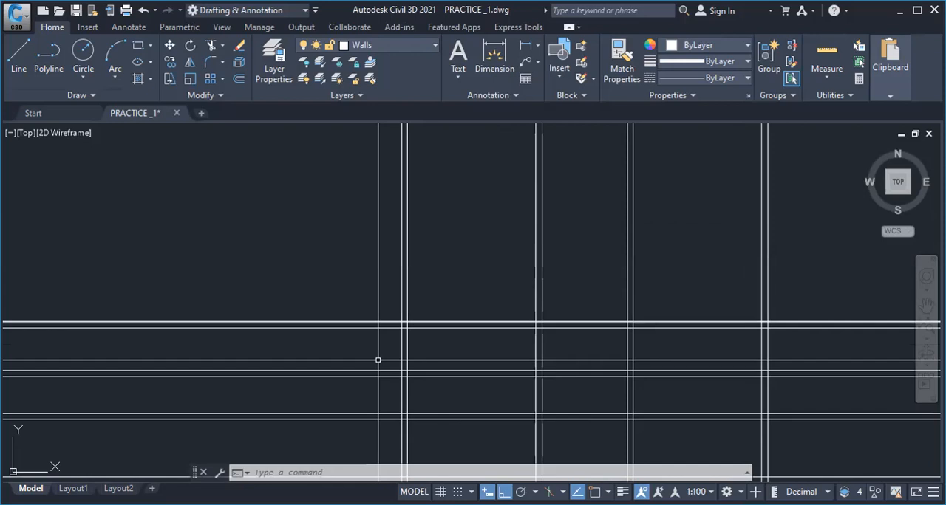
Trim the overhanging ends of all horizontal and vertical wall lines so the grid stops at the outer wall rectangle
{"action": "left_click", "coordinate": [400, 241]}
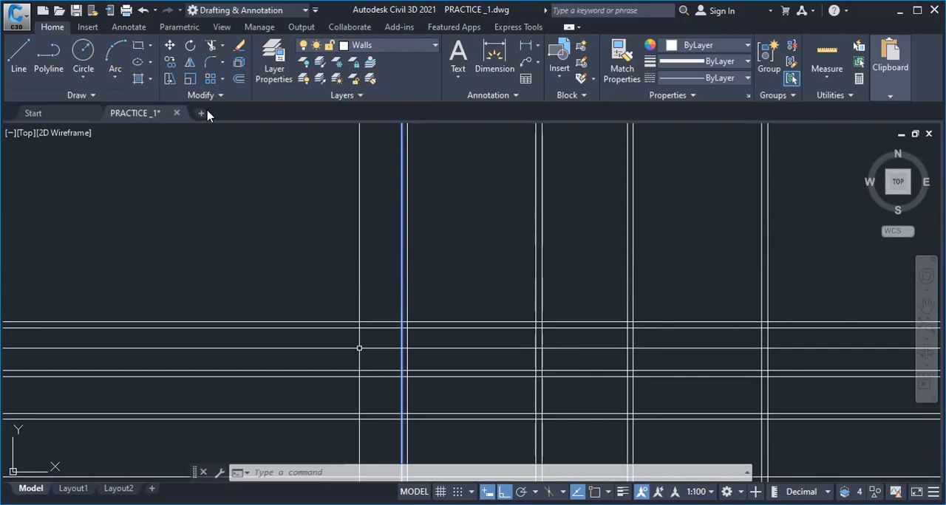
{"action": "left_click", "coordinate": [214, 48]}
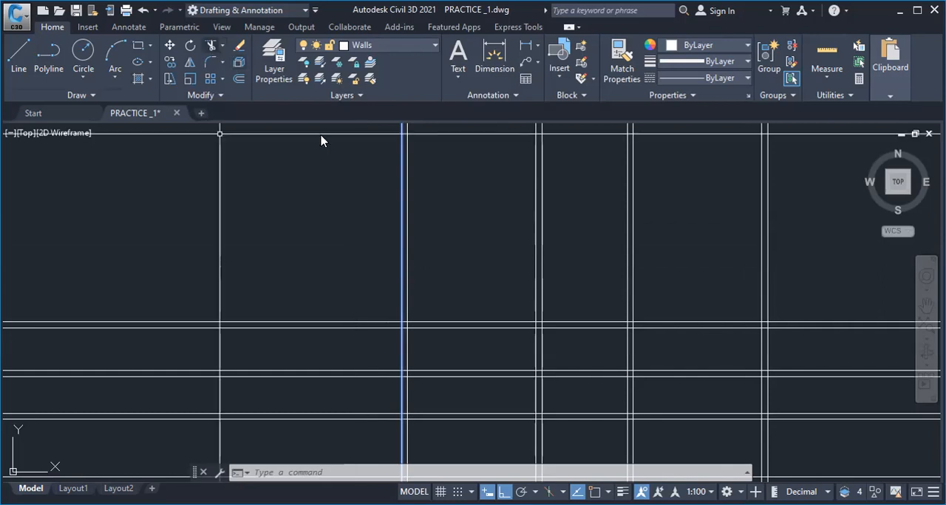
{"action": "scroll", "coordinate": [354, 332], "scroll_direction": "down", "scroll_amount": 4}
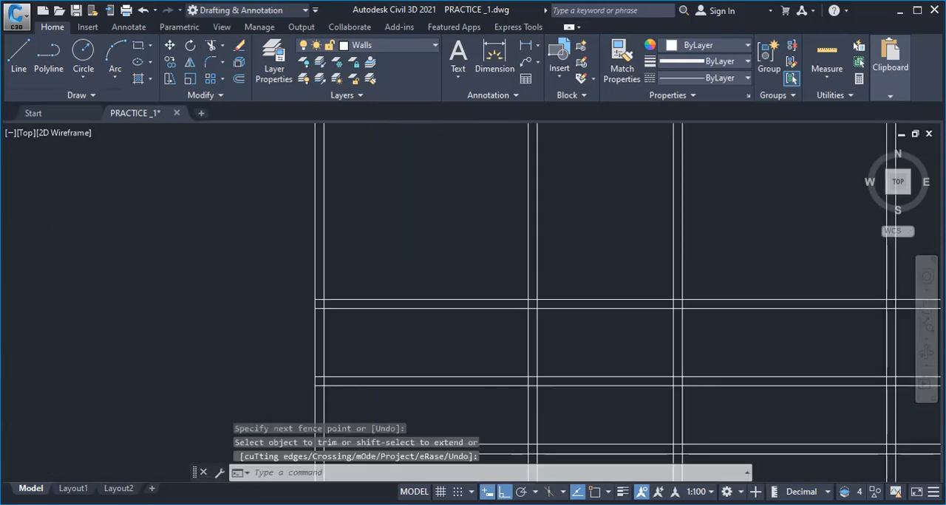
{"action": "scroll", "coordinate": [498, 283], "scroll_direction": "down", "scroll_amount": 4}
{"action": "scroll", "coordinate": [409, 274], "scroll_direction": "up", "scroll_amount": 4}
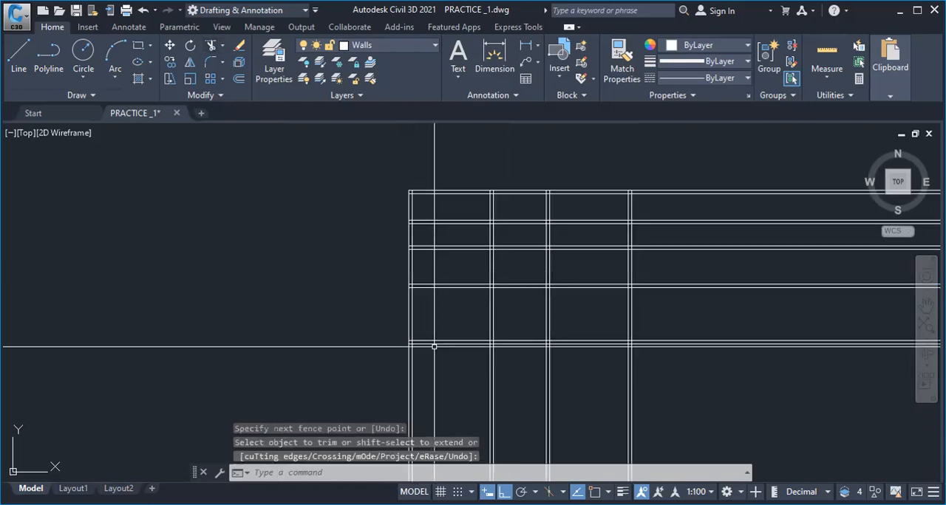
{"action": "scroll", "coordinate": [433, 347], "scroll_direction": "up", "scroll_amount": 4}
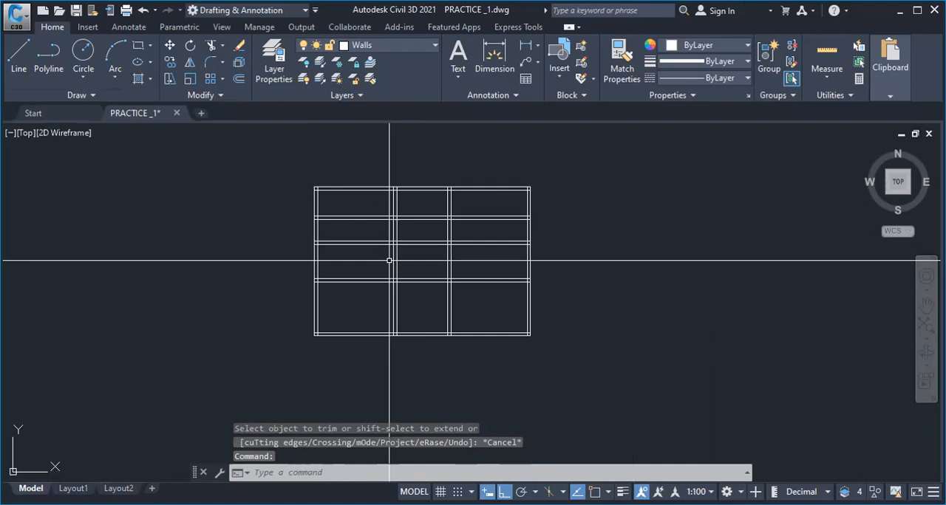
Try offsetting the left wall's inner line 2000 inward, and erase the resulting line
{"action": "scroll", "coordinate": [389, 260], "scroll_direction": "up", "scroll_amount": 2}
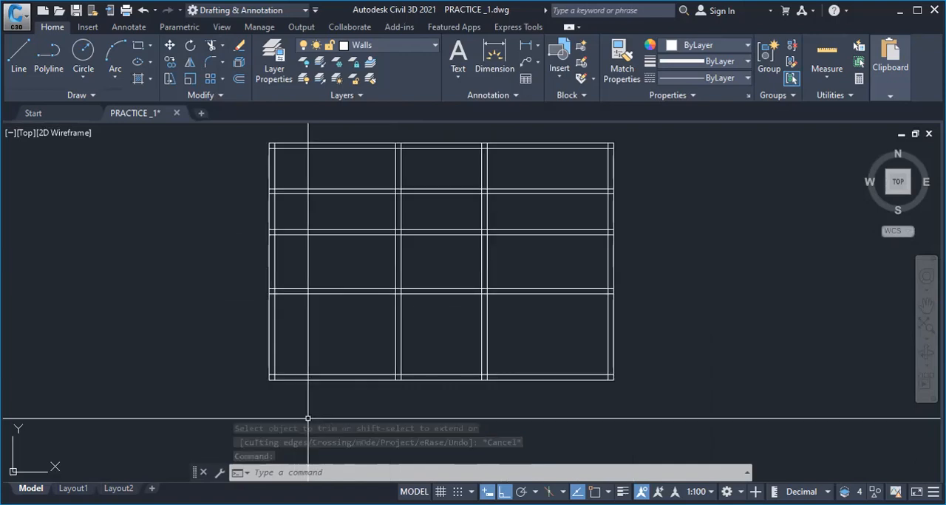
{"action": "scroll", "coordinate": [289, 214], "scroll_direction": "up", "scroll_amount": 2}
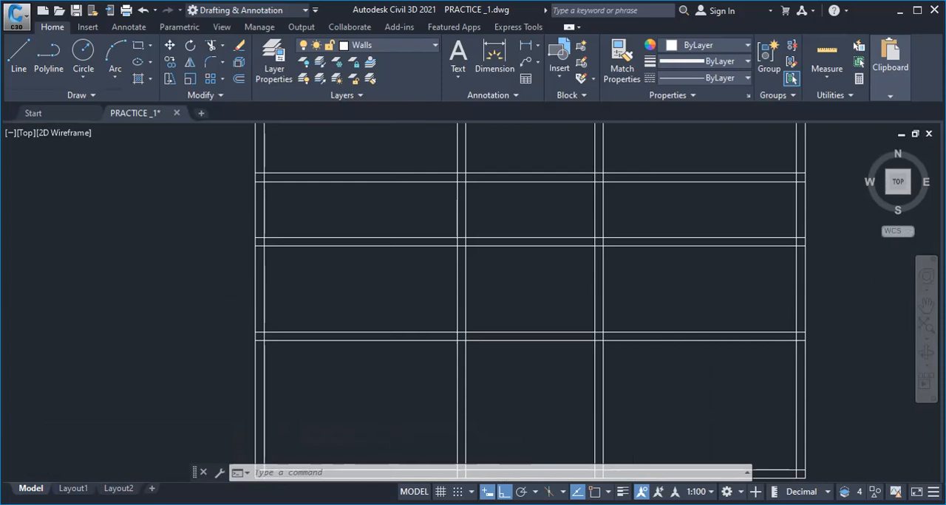
{"action": "scroll", "coordinate": [418, 308], "scroll_direction": "down", "scroll_amount": 2}
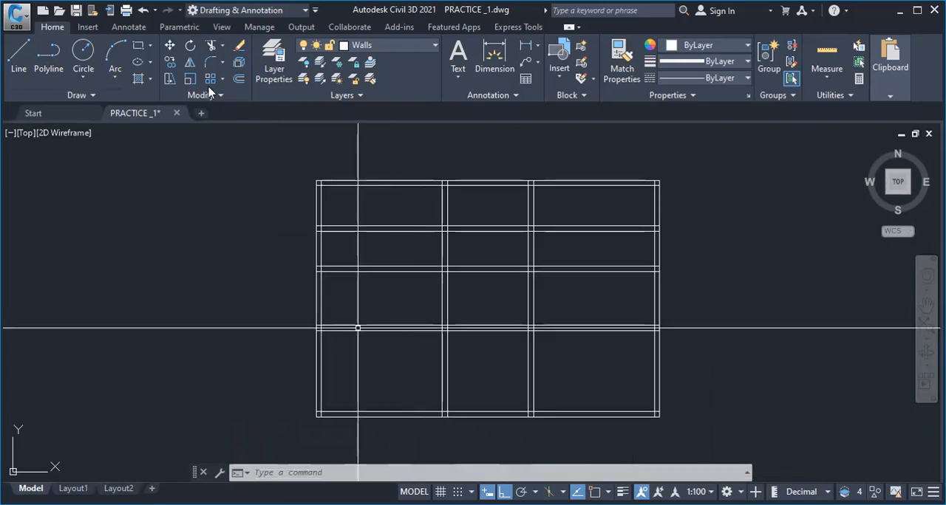
{"action": "scroll", "coordinate": [338, 290], "scroll_direction": "up", "scroll_amount": 2}
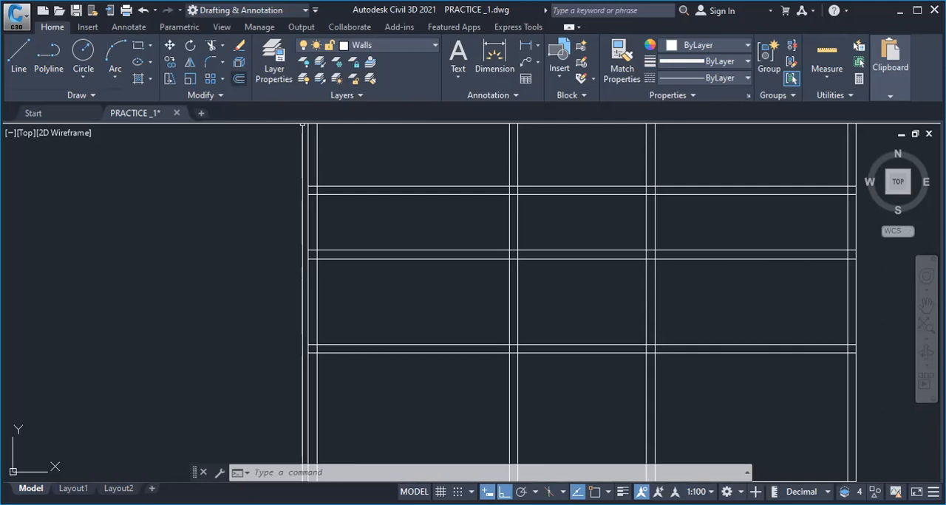
{"action": "left_click", "coordinate": [238, 79]}
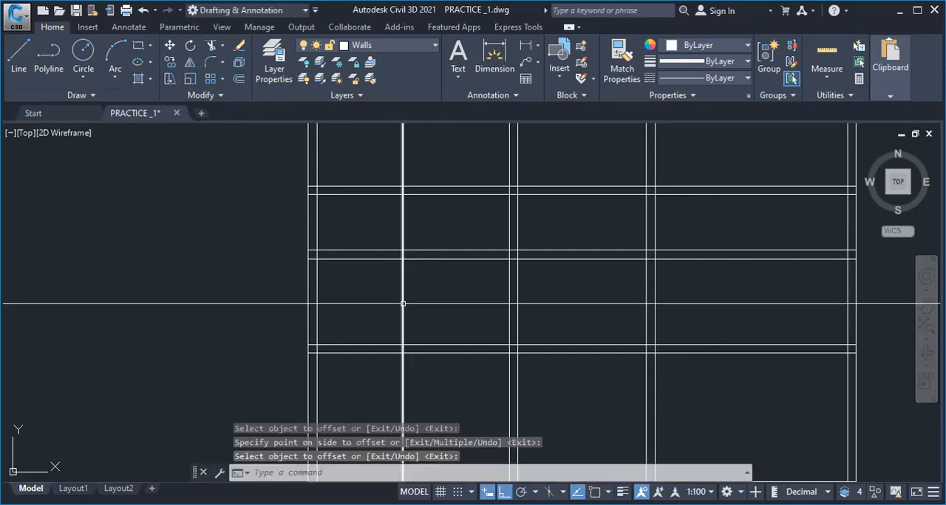
{"action": "left_click", "coordinate": [403, 303]}
{"action": "left_click", "coordinate": [463, 345]}
{"action": "key", "text": "Return"}
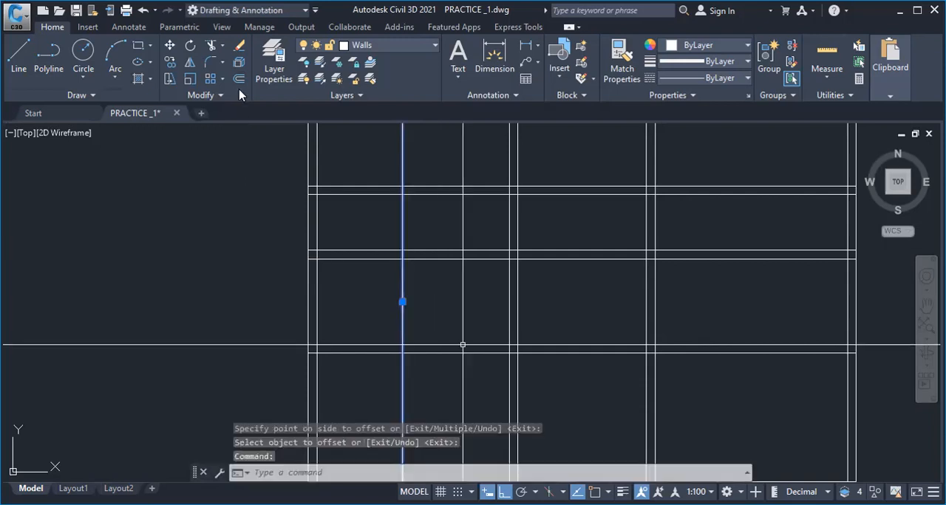
{"action": "key", "text": "Delete"}
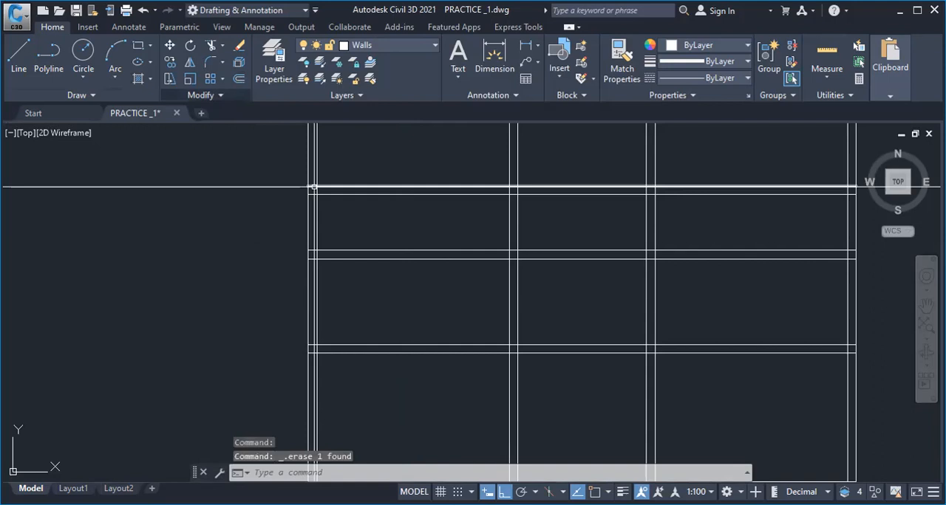
Offset the left wall's inner line 2500 to the right and double it to form a new vertical wall
{"action": "type", "text": "o"}
{"action": "key", "text": "Return"}
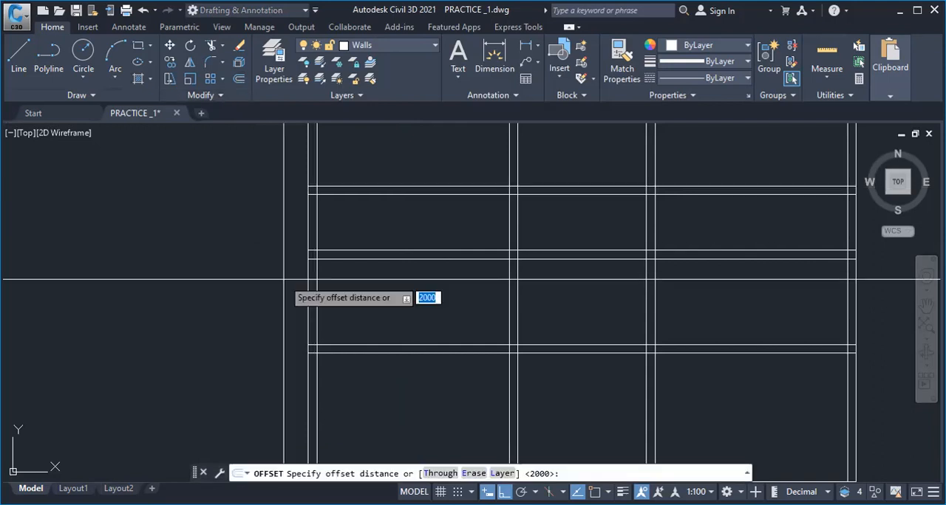
{"action": "type", "text": "2500"}
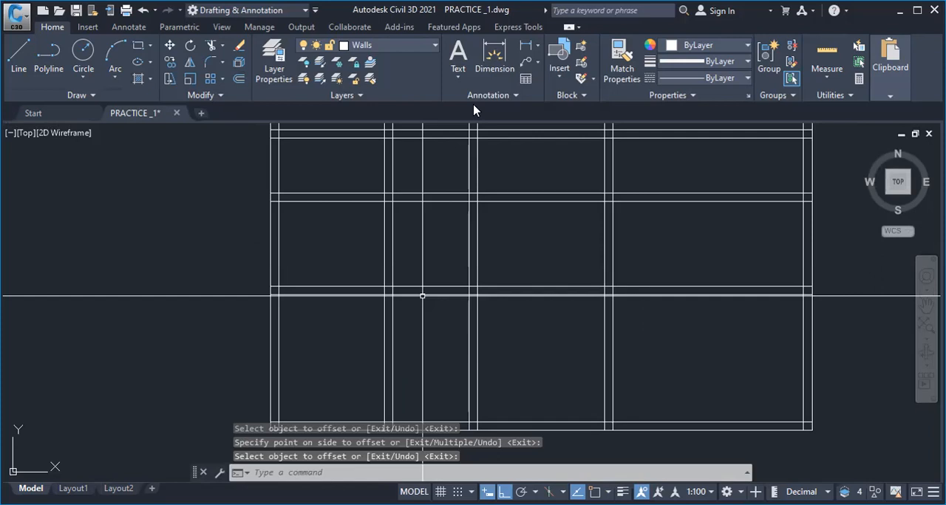
{"action": "middle_click_drag", "start_coordinate": [395, 345], "coordinate": [420, 433]}
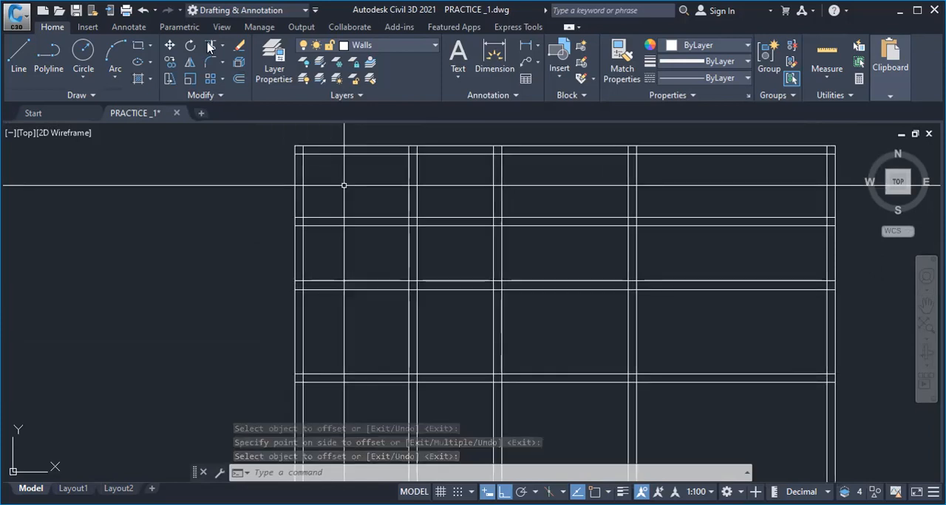
Trim the wall lines around the left-hand rooms, keeping the new vertical wall only in the middle row, and erase the leftover stray segment
{"action": "scroll", "coordinate": [407, 295], "scroll_direction": "down", "scroll_amount": 3}
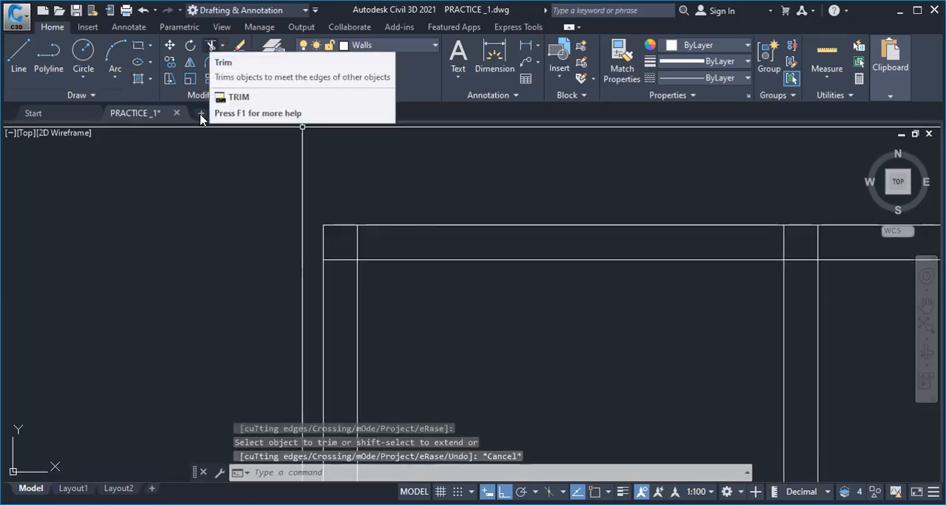
{"action": "left_click", "coordinate": [210, 49]}
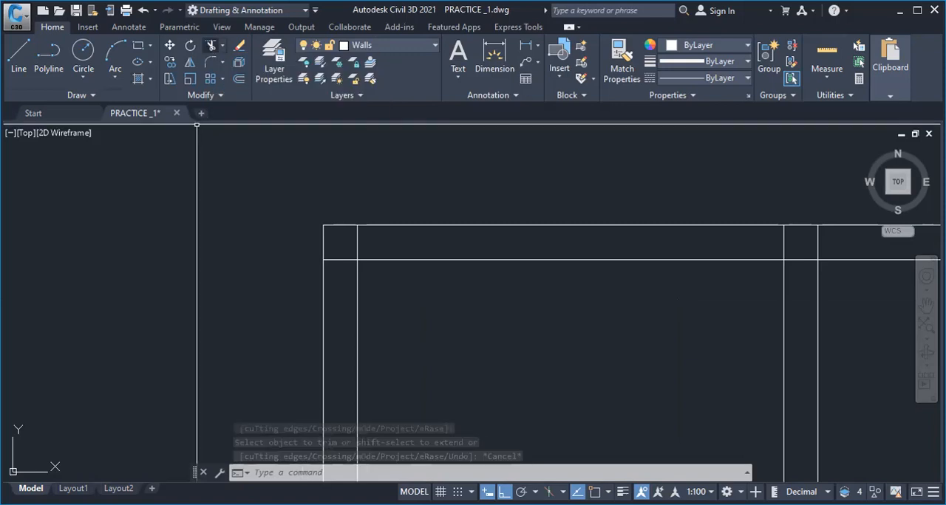
{"action": "key", "text": "Return"}
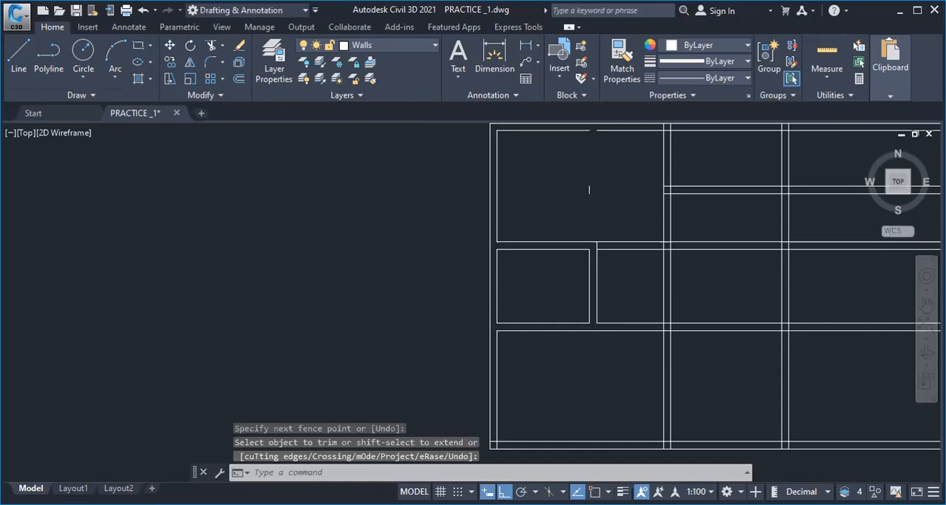
{"action": "scroll", "coordinate": [576, 223], "scroll_direction": "down", "scroll_amount": 2}
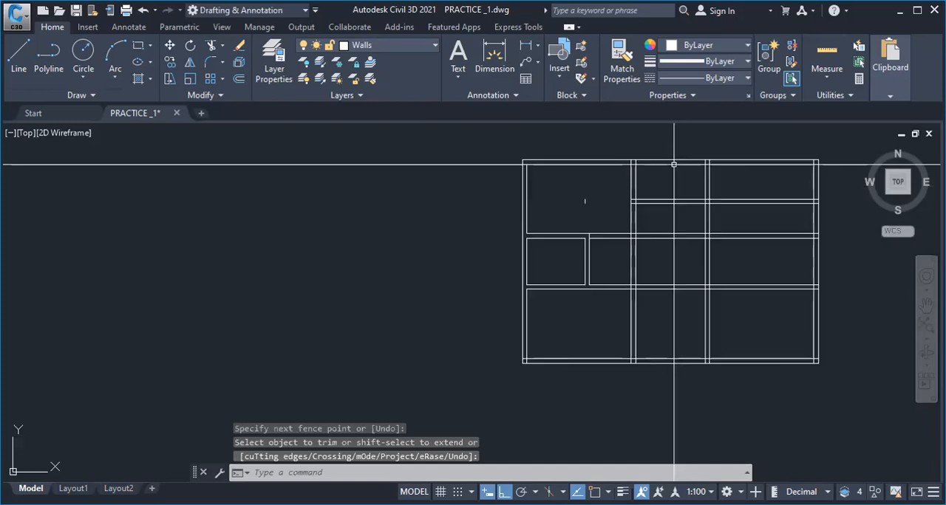
{"action": "scroll", "coordinate": [674, 164], "scroll_direction": "up", "scroll_amount": 4}
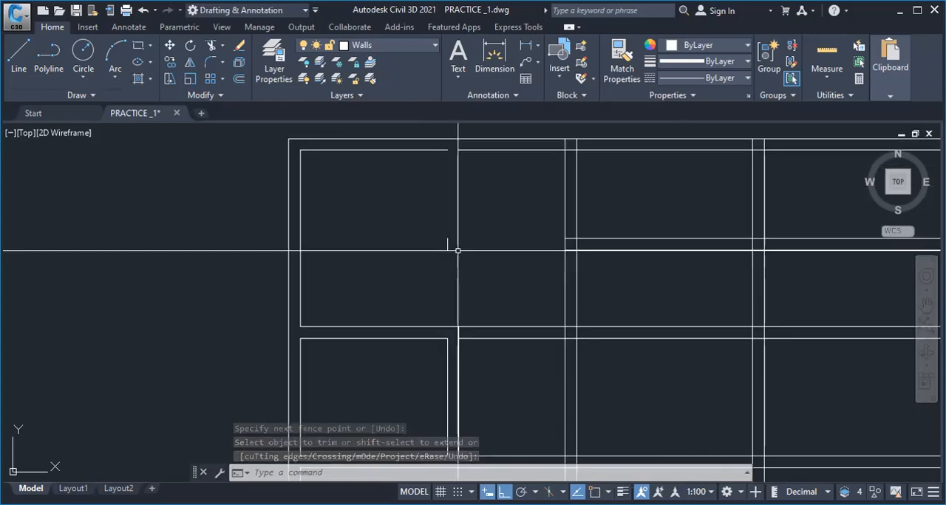
{"action": "scroll", "coordinate": [459, 146], "scroll_direction": "up", "scroll_amount": 2}
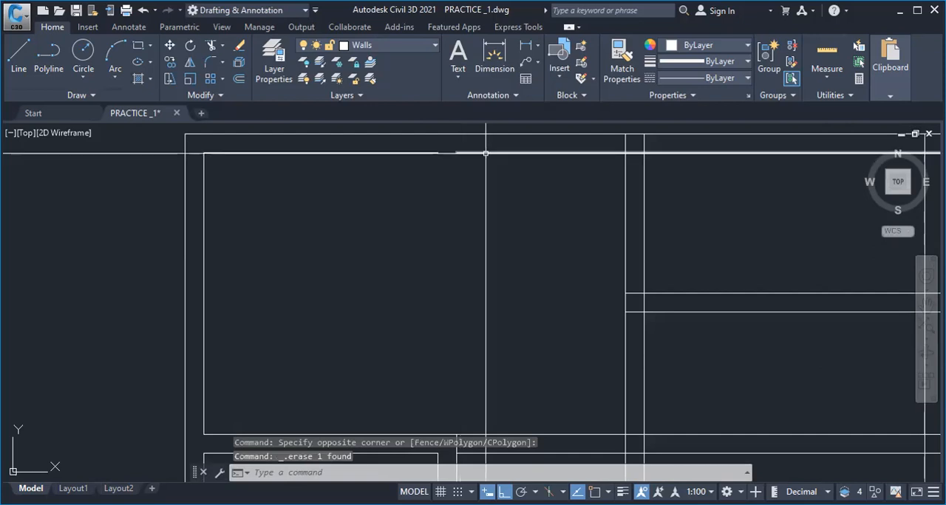
Erase the short left segment of the top wall's inner line and extend the remaining line to the left wall's inner line
{"action": "left_click", "coordinate": [486, 153]}
{"action": "middle_click_drag", "start_coordinate": [354, 127], "coordinate": [328, 248]}
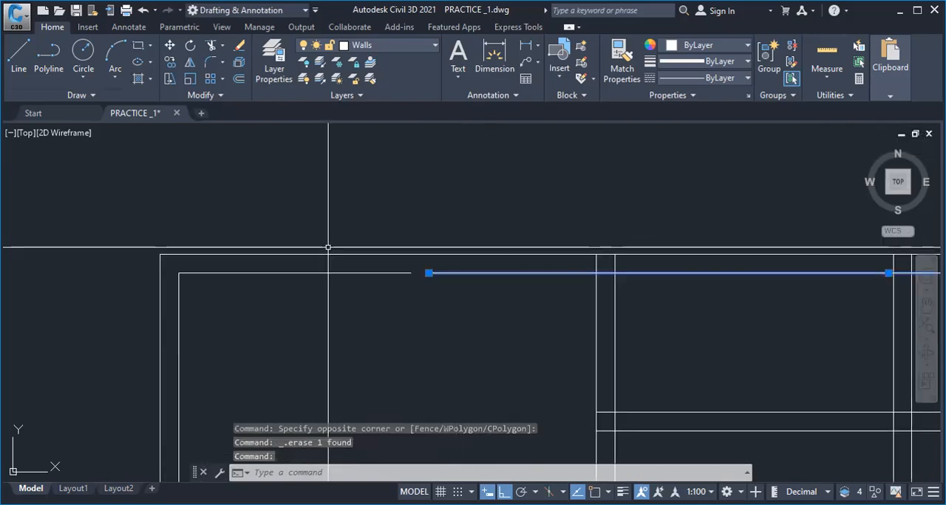
{"action": "key", "text": "Delete"}
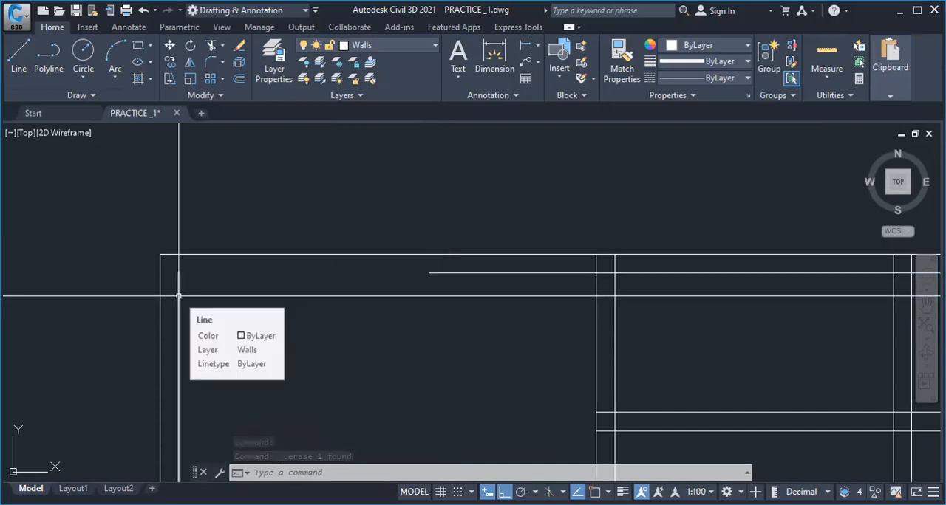
{"action": "left_click", "coordinate": [178, 296]}
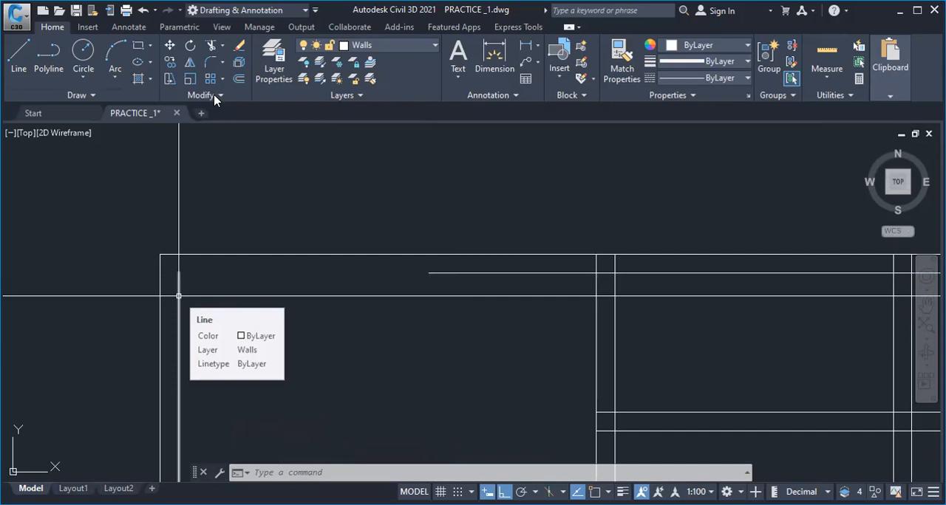
{"action": "left_click", "coordinate": [219, 48]}
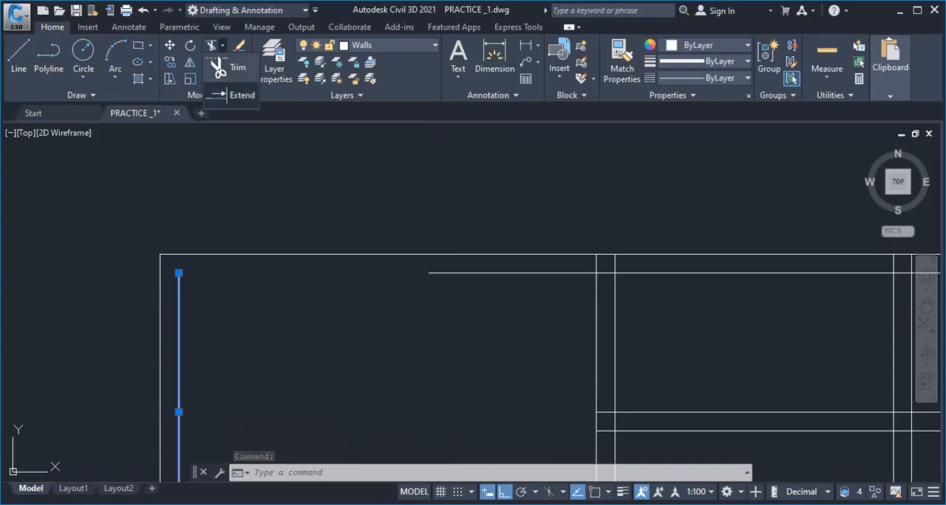
{"action": "left_click", "coordinate": [238, 95]}
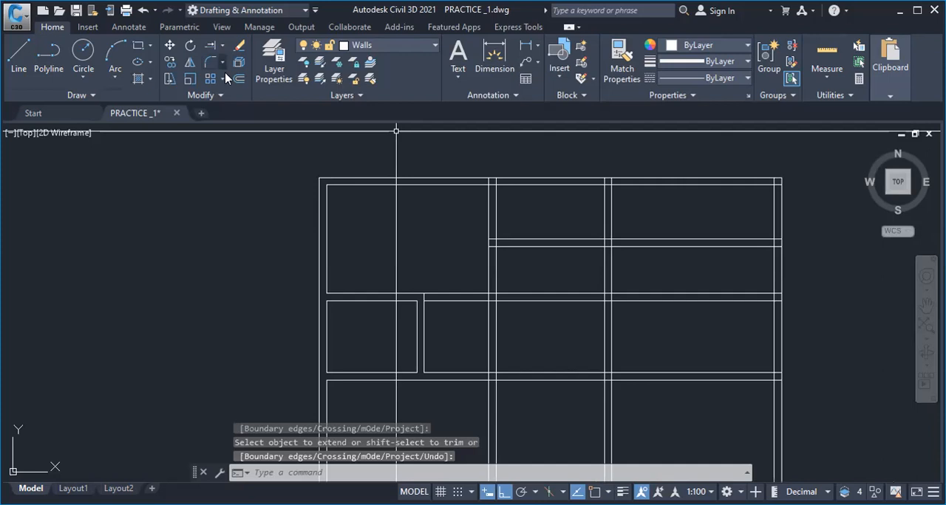
Trim the next vertical wall where it meets the horizontal walls and remove its lines across the middle row
{"action": "left_click", "coordinate": [223, 46]}
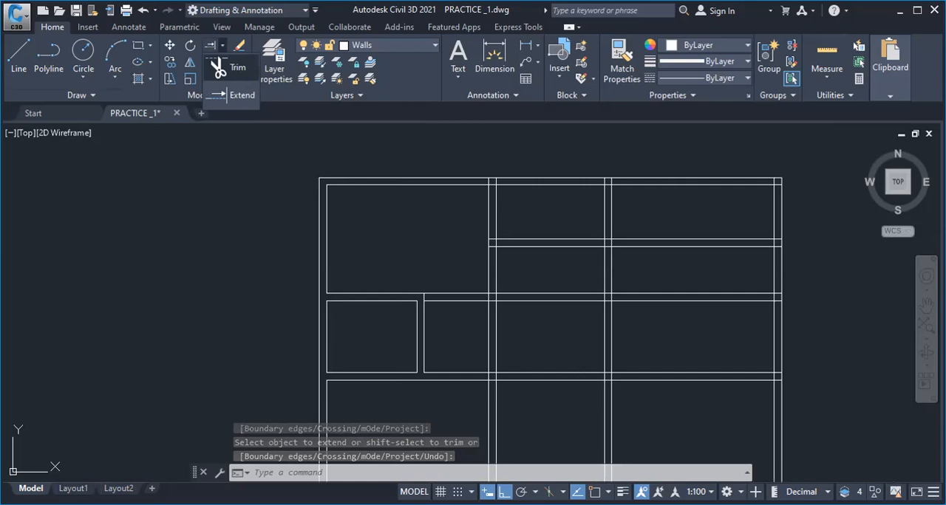
{"action": "left_click", "coordinate": [235, 68]}
{"action": "scroll", "coordinate": [544, 356], "scroll_direction": "up", "scroll_amount": 4}
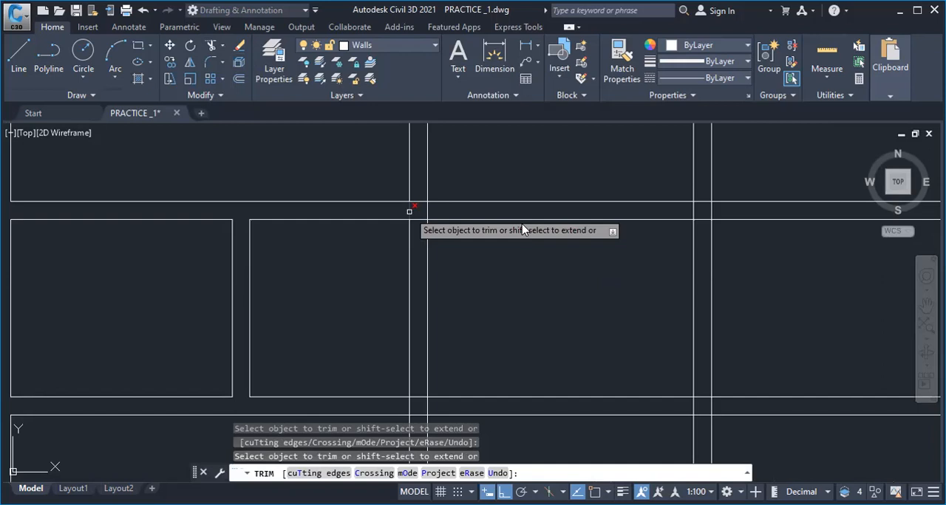
Erase the short segment closing the middle room's lower edge and stretch the line right of the gap to the small room's partition using object snap
{"action": "left_click", "coordinate": [446, 250]}
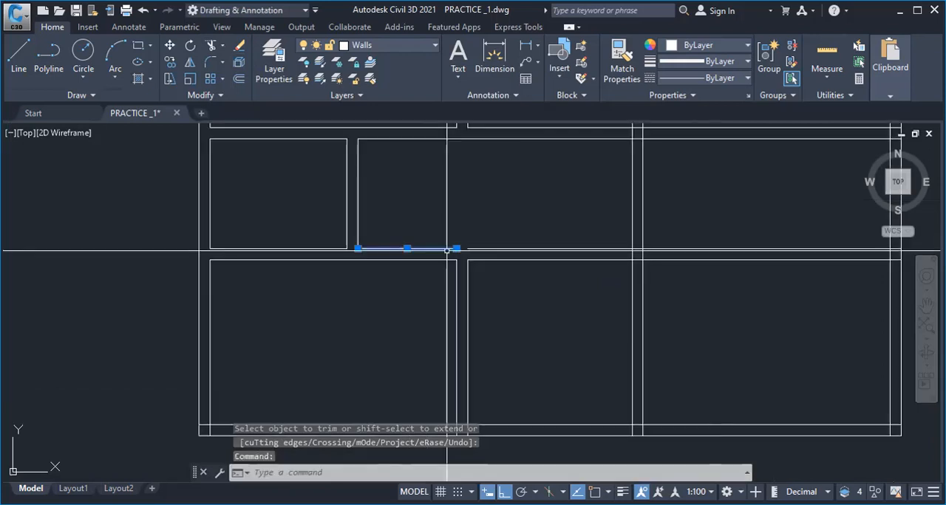
{"action": "key", "text": "Delete"}
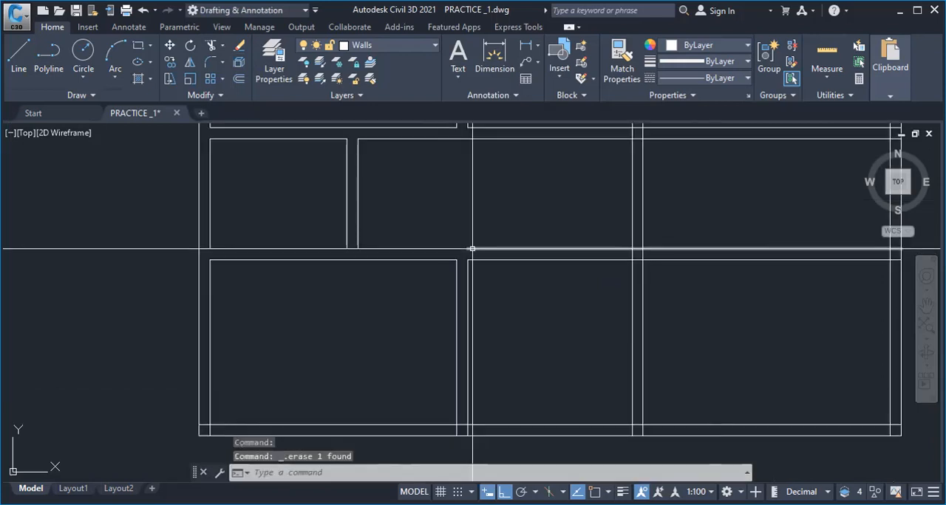
{"action": "left_click", "coordinate": [472, 249]}
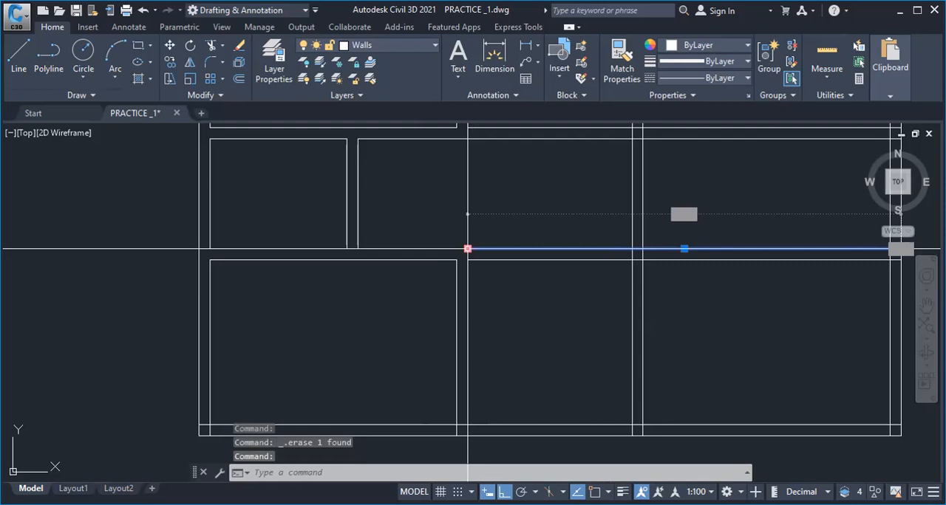
{"action": "left_click", "coordinate": [468, 249]}
{"action": "left_click", "coordinate": [594, 492]}
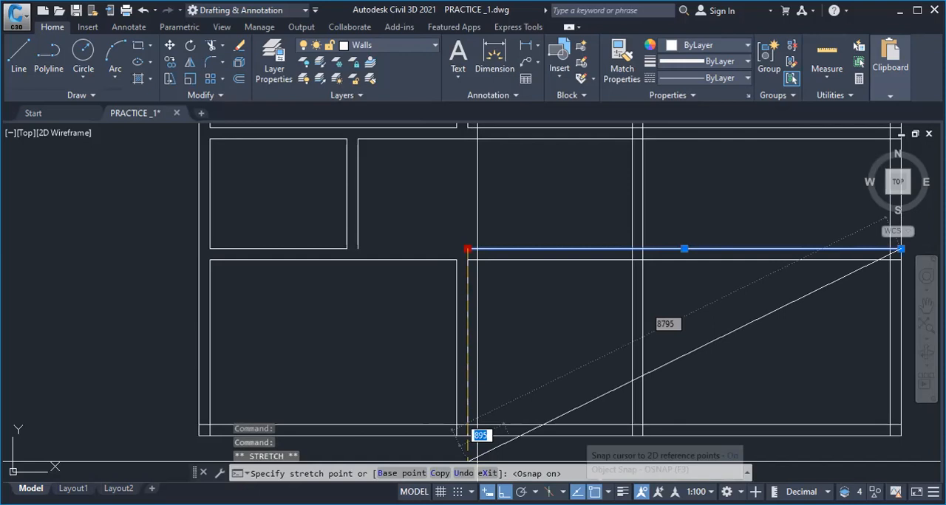
{"action": "left_click", "coordinate": [358, 249]}
{"action": "scroll", "coordinate": [317, 230], "scroll_direction": "up", "scroll_amount": 2}
{"action": "key", "text": "Escape"}
{"action": "scroll", "coordinate": [477, 314], "scroll_direction": "down", "scroll_amount": 2}
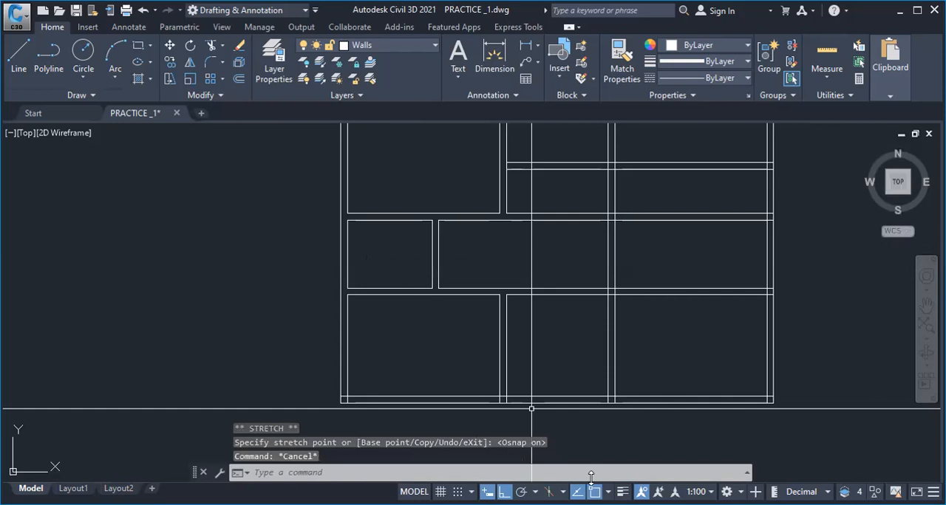
{"action": "key", "text": "F3"}
{"action": "scroll", "coordinate": [407, 348], "scroll_direction": "down", "scroll_amount": 2}
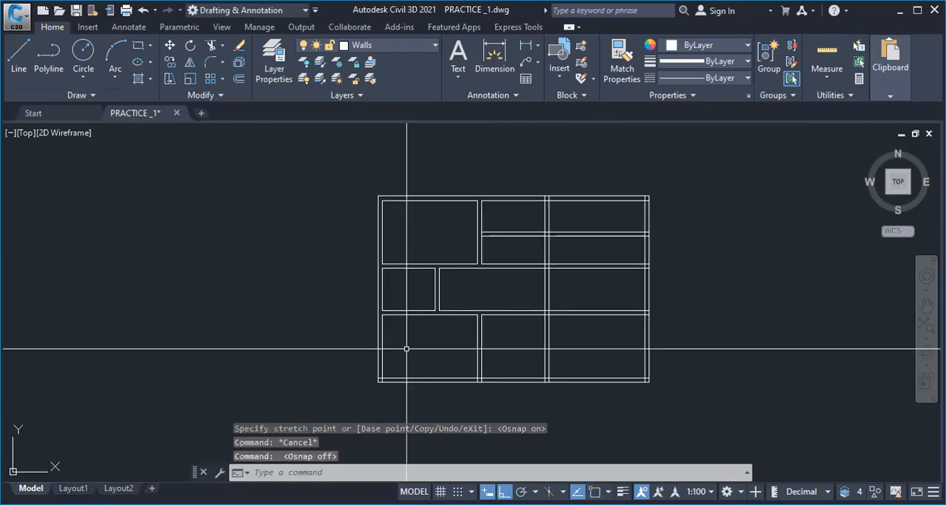
{"action": "scroll", "coordinate": [494, 326], "scroll_direction": "up", "scroll_amount": 2}
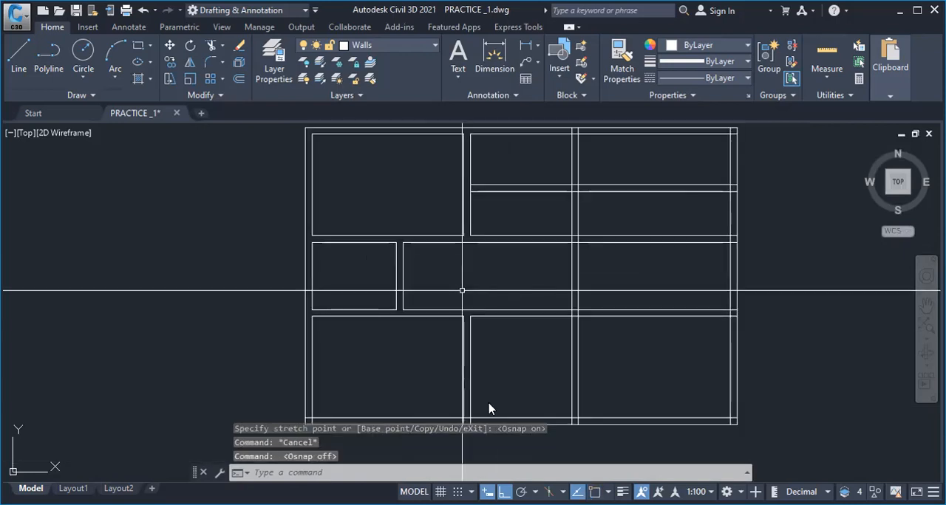
Save the drawing
{"action": "scroll", "coordinate": [462, 290], "scroll_direction": "down", "scroll_amount": 4}
{"action": "middle_click_drag", "start_coordinate": [473, 291], "coordinate": [408, 278]}
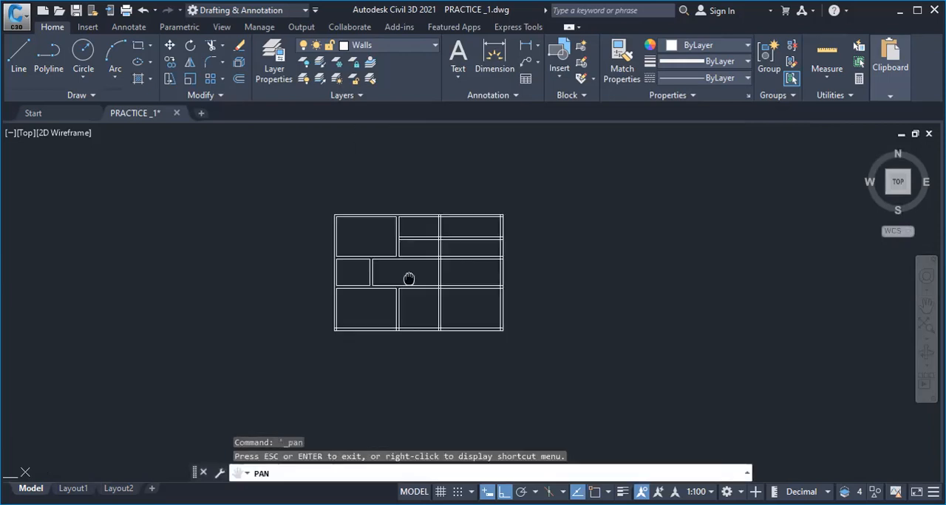
{"action": "scroll", "coordinate": [409, 279], "scroll_direction": "up", "scroll_amount": 2}
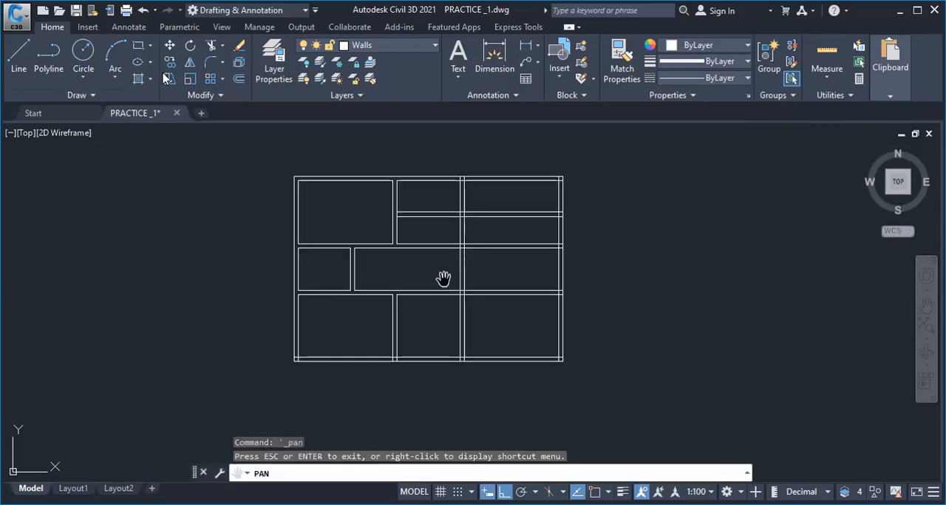
{"action": "key", "text": "Escape"}
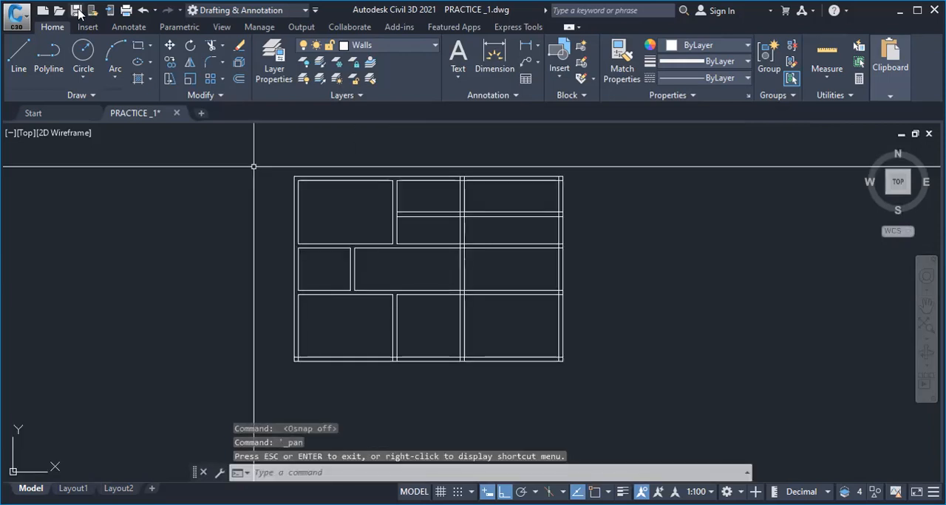
{"action": "left_click", "coordinate": [507, 406]}
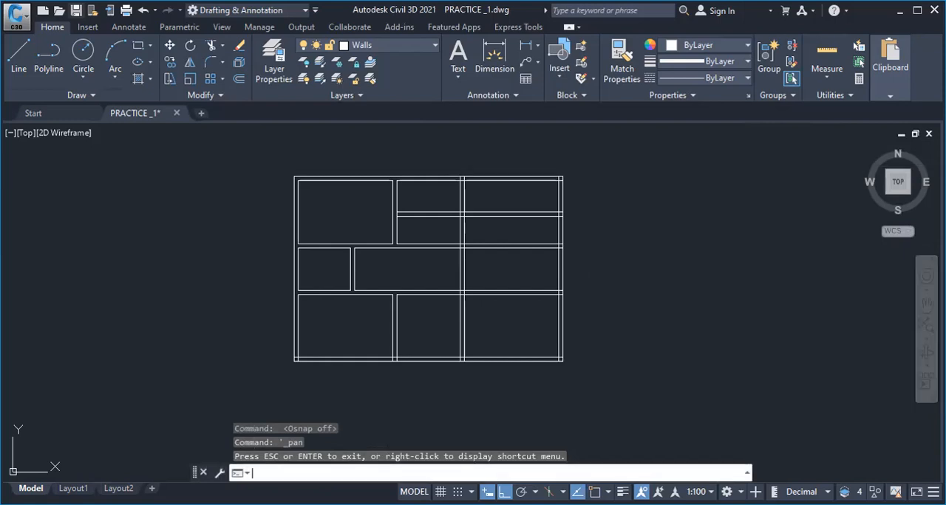
{"action": "key", "text": "Escape"}
{"action": "key", "text": "ctrl+s"}
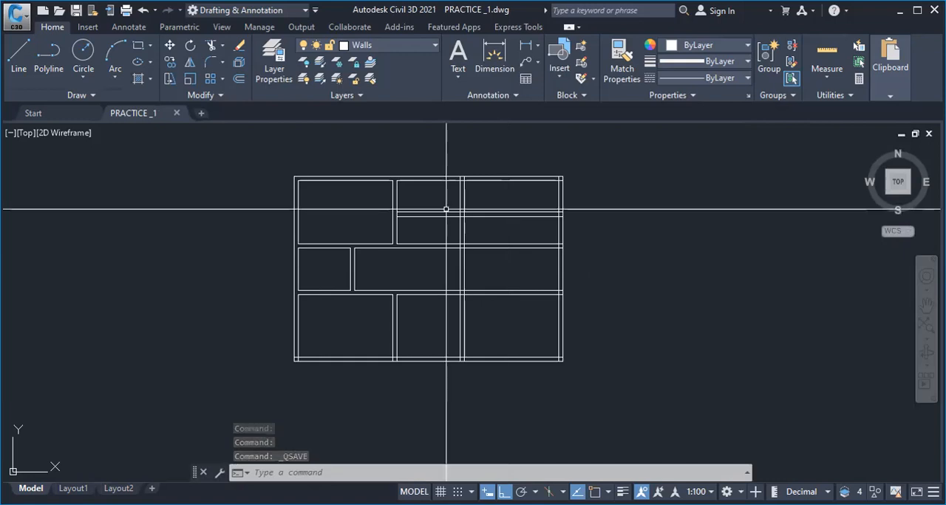
Trim the right-hand wall lines into a short upper room and one tall room below, and erase the leftover stray segment
{"action": "scroll", "coordinate": [447, 190], "scroll_direction": "up", "scroll_amount": 4}
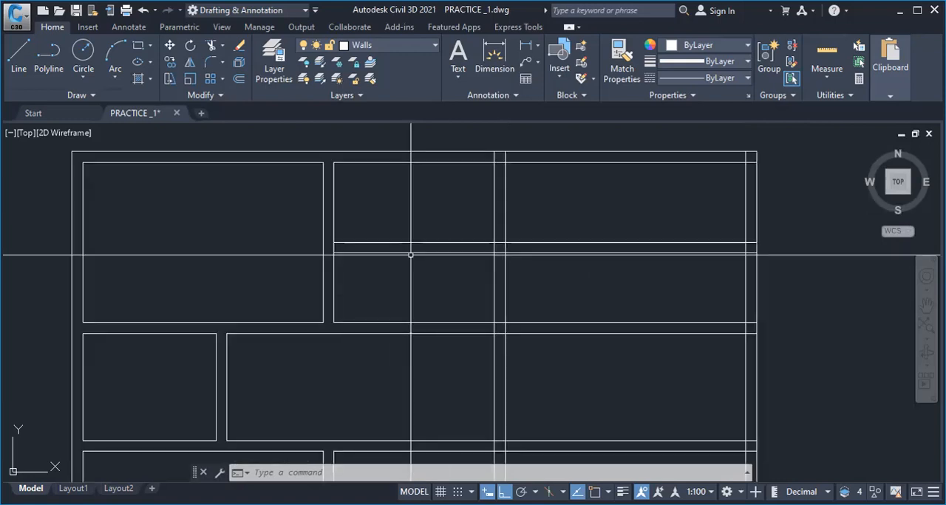
{"action": "left_click", "coordinate": [495, 268]}
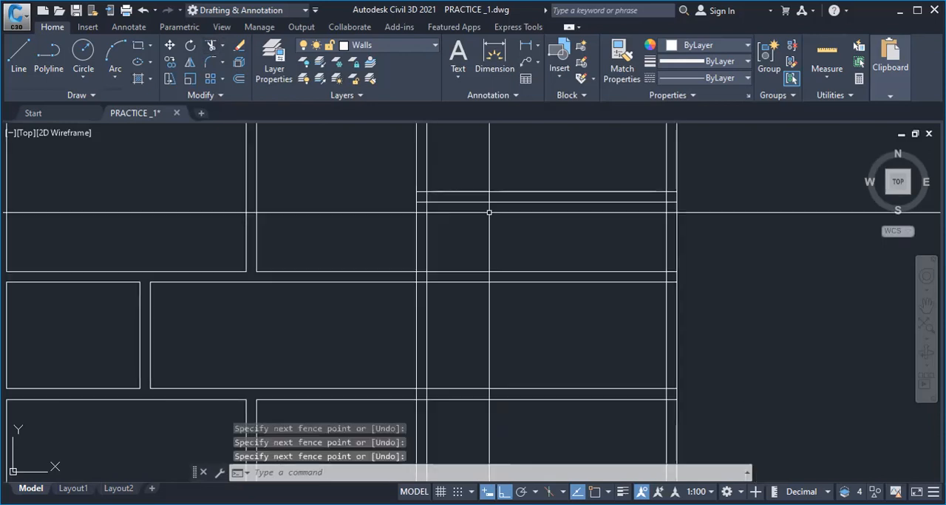
{"action": "scroll", "coordinate": [470, 241], "scroll_direction": "down", "scroll_amount": 5}
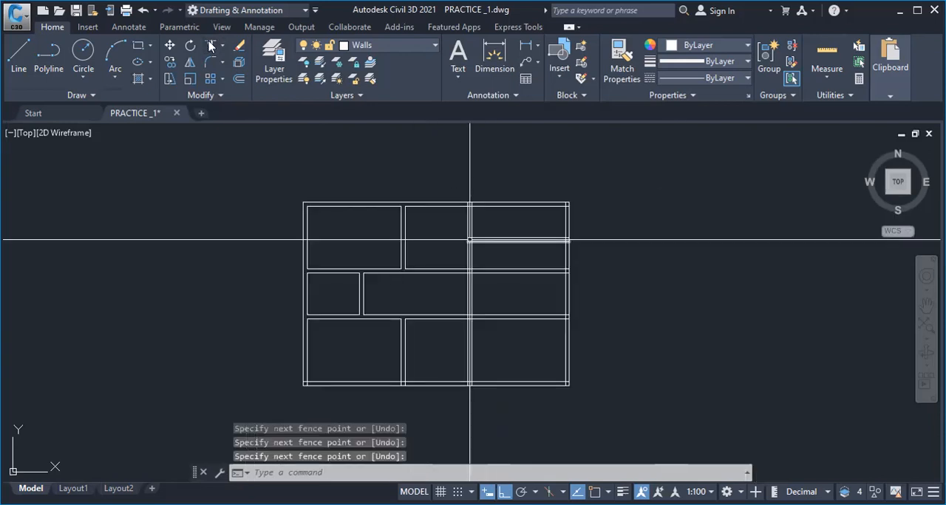
{"action": "scroll", "coordinate": [470, 240], "scroll_direction": "up", "scroll_amount": 2}
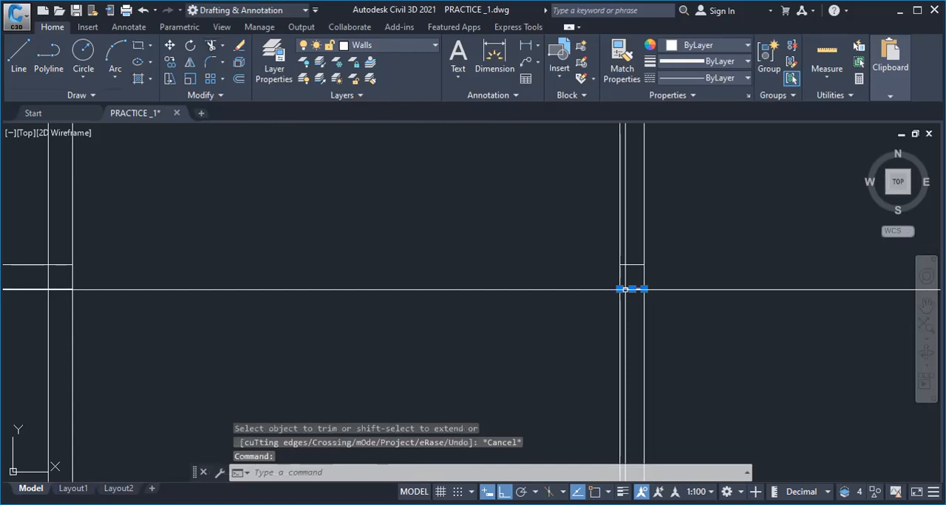
{"action": "key", "text": "Delete"}
{"action": "scroll", "coordinate": [612, 263], "scroll_direction": "down", "scroll_amount": 10}
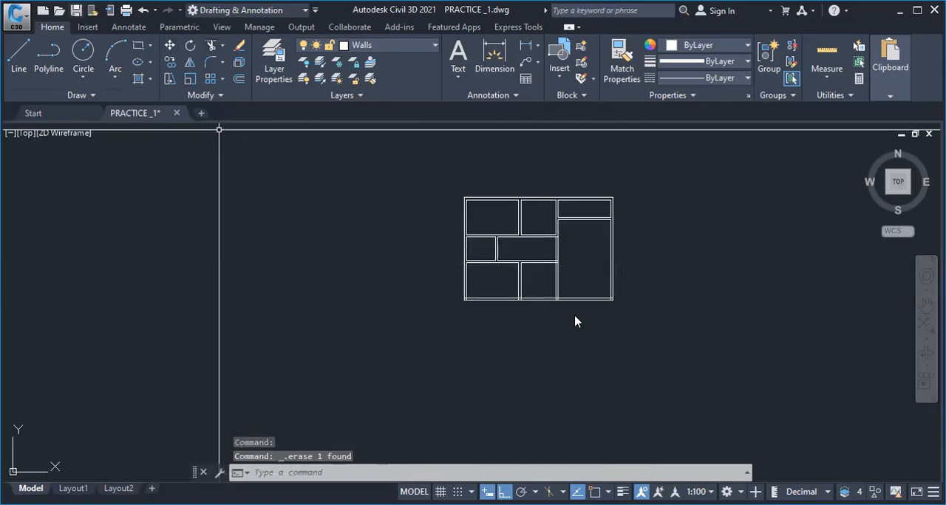
Save the drawing and trim the wall beside the tall right-hand room and the bottom wall's inner line where walls meet
{"action": "middle_click_drag", "start_coordinate": [552, 254], "coordinate": [492, 321]}
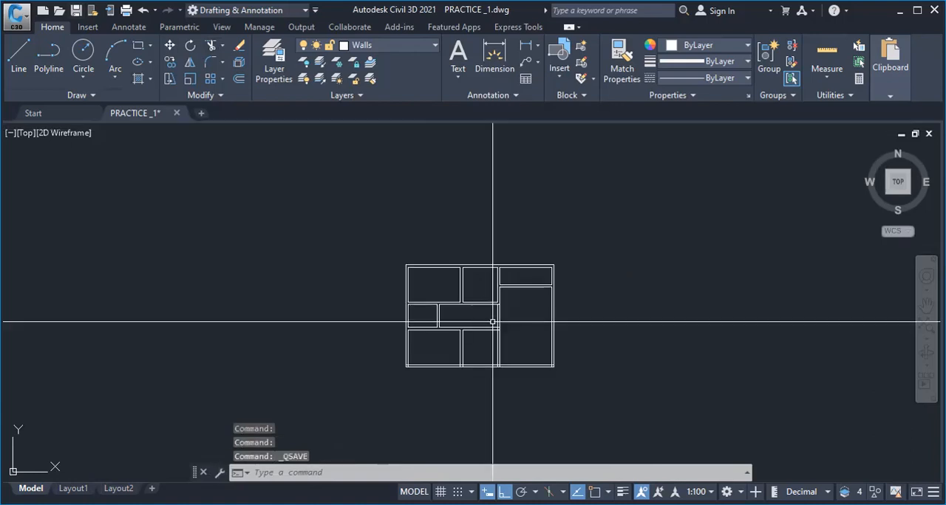
{"action": "scroll", "coordinate": [493, 322], "scroll_direction": "up", "scroll_amount": 2}
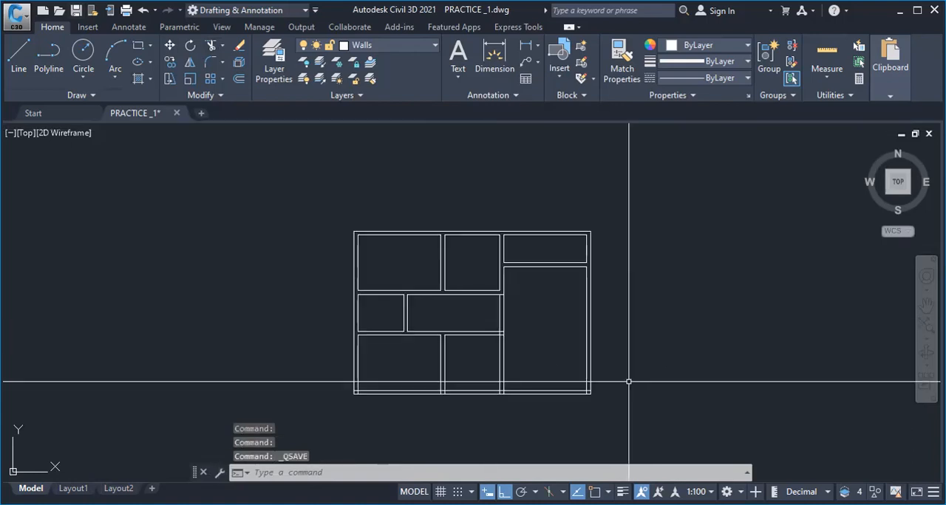
{"action": "left_click", "coordinate": [541, 338]}
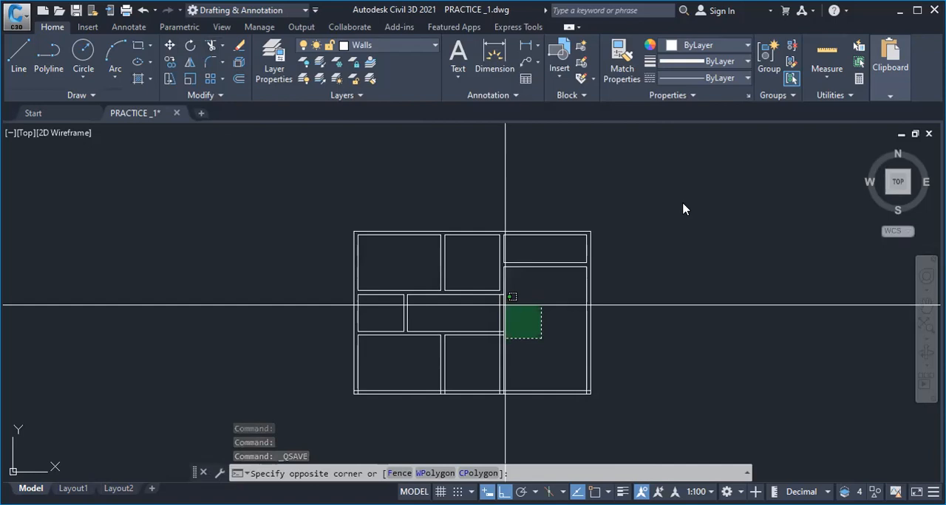
{"action": "scroll", "coordinate": [491, 316], "scroll_direction": "up", "scroll_amount": 2}
{"action": "middle_click_drag", "start_coordinate": [489, 317], "coordinate": [428, 262]}
{"action": "scroll", "coordinate": [428, 262], "scroll_direction": "up", "scroll_amount": 2}
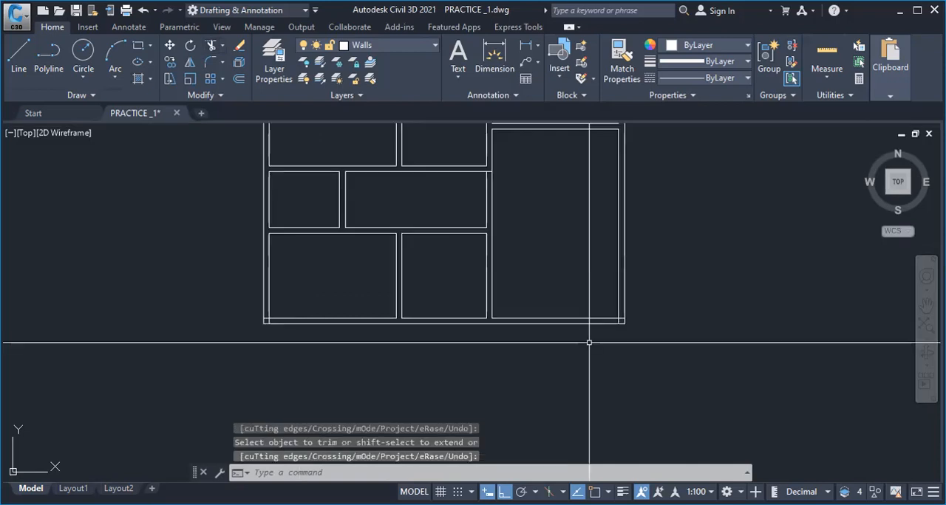
{"action": "scroll", "coordinate": [643, 329], "scroll_direction": "up", "scroll_amount": 2}
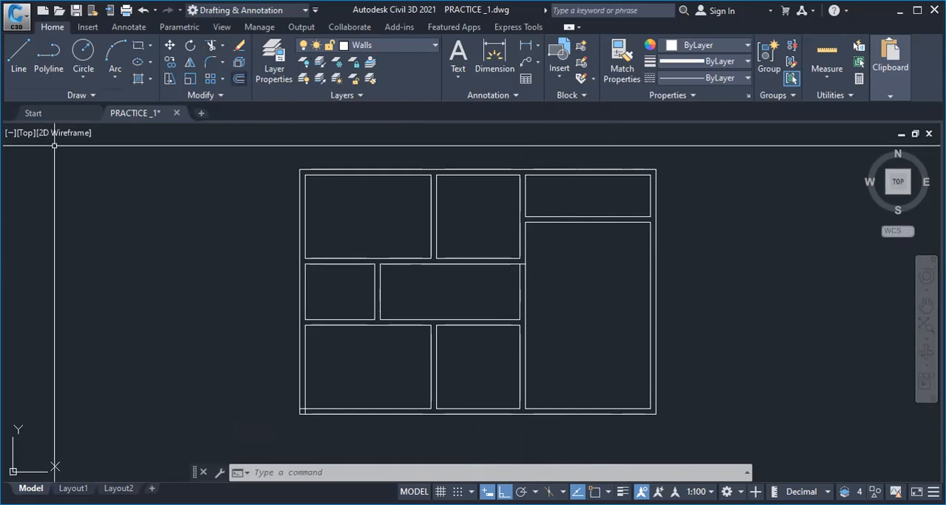
Offset the tall right-hand room's upper edge 3000 downward and add a second line 200 below it to form a partition wall
{"action": "left_click", "coordinate": [239, 78]}
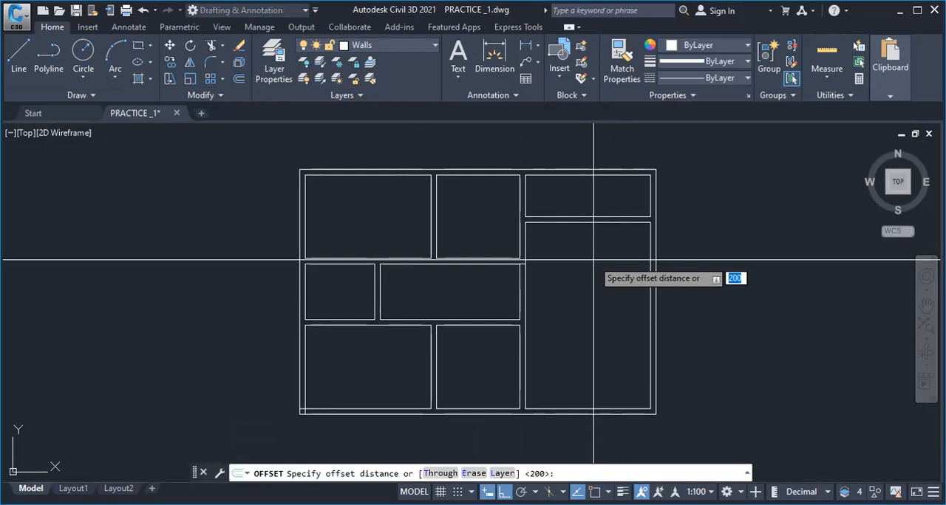
{"action": "type", "text": "3000"}
{"action": "key", "text": "Return"}
{"action": "left_click", "coordinate": [596, 221]}
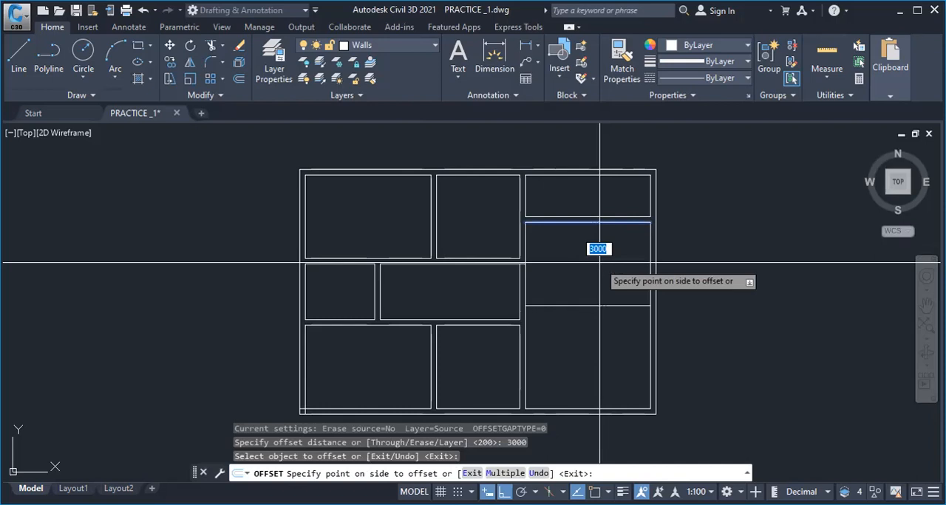
{"action": "left_click", "coordinate": [632, 291]}
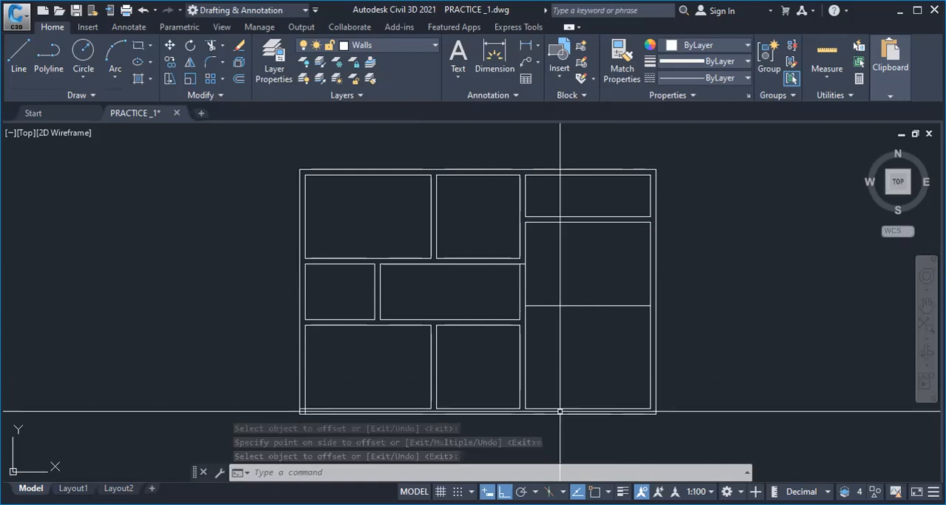
{"action": "right_click", "coordinate": [555, 323]}
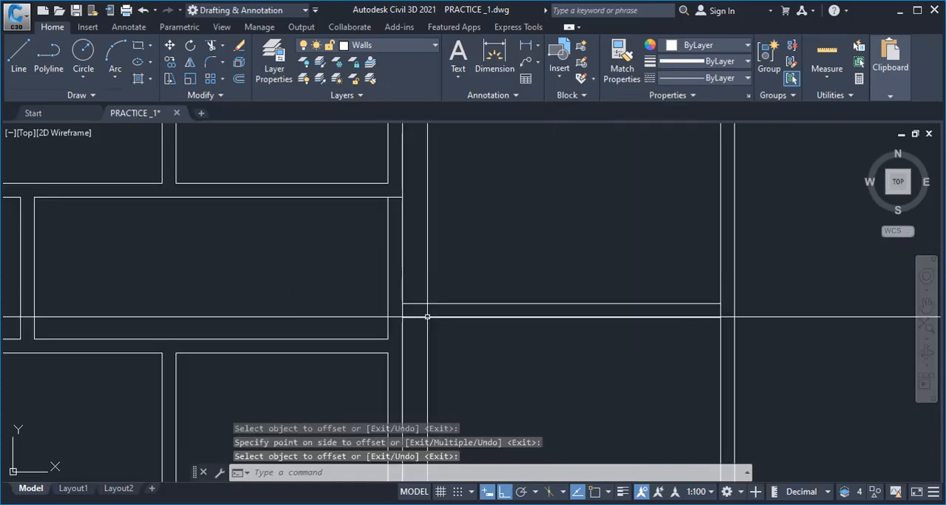
{"action": "scroll", "coordinate": [427, 317], "scroll_direction": "down", "scroll_amount": 4}
{"action": "scroll", "coordinate": [452, 392], "scroll_direction": "down", "scroll_amount": 2}
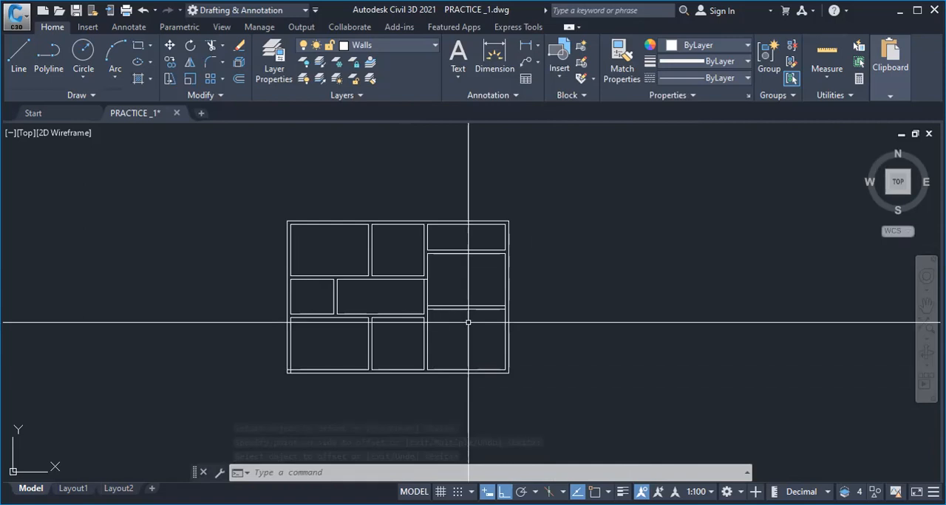
Measure the width and height of the lower right-hand room with the quick measuring option
{"action": "scroll", "coordinate": [461, 360], "scroll_direction": "up", "scroll_amount": 3}
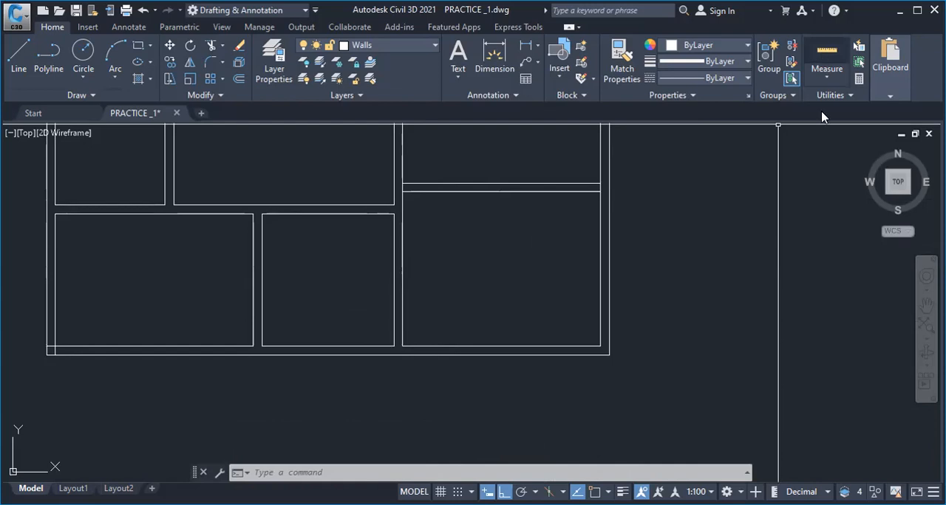
{"action": "left_click", "coordinate": [830, 74]}
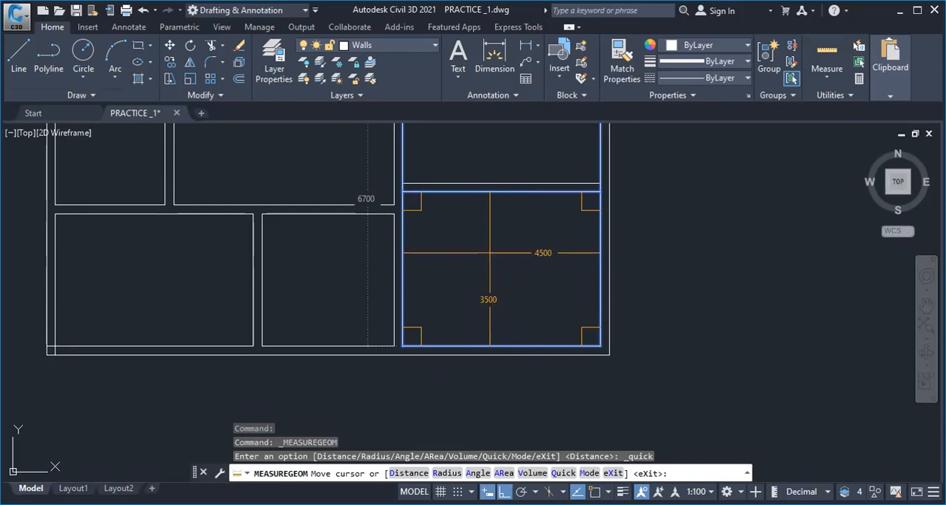
{"action": "key", "text": "Escape"}
{"action": "scroll", "coordinate": [362, 288], "scroll_direction": "down", "scroll_amount": 2}
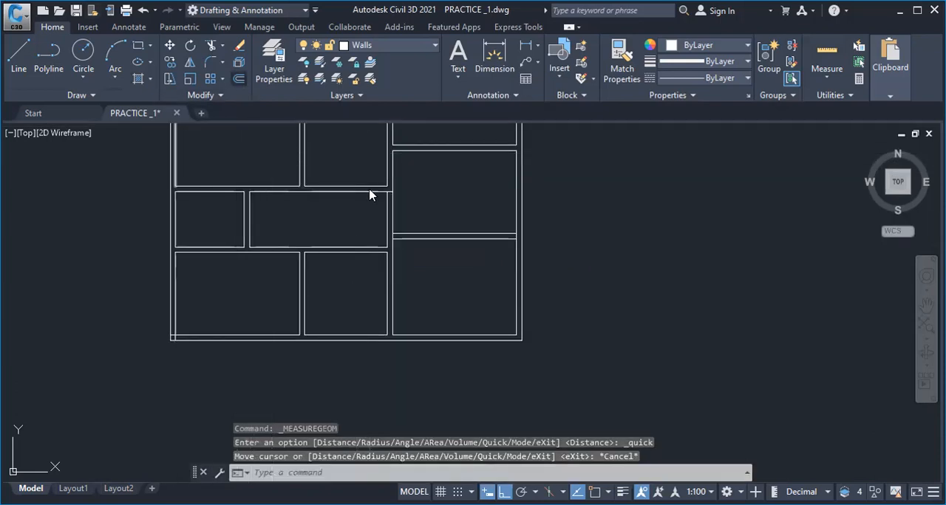
Offset the lower line of the right-hand partition 5500 downward beyond the plan and double it at 200 for a wall
{"action": "type", "text": "o"}
{"action": "key", "text": "Return"}
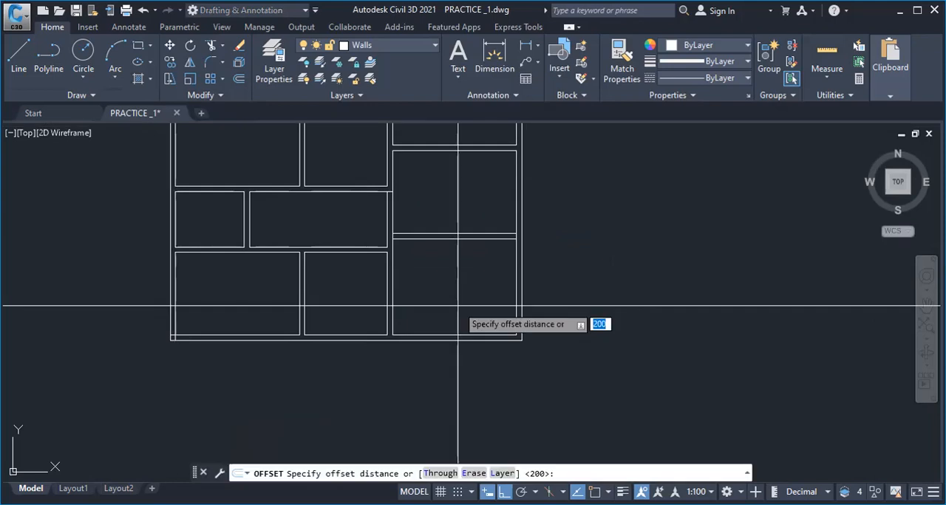
{"action": "type", "text": "5500"}
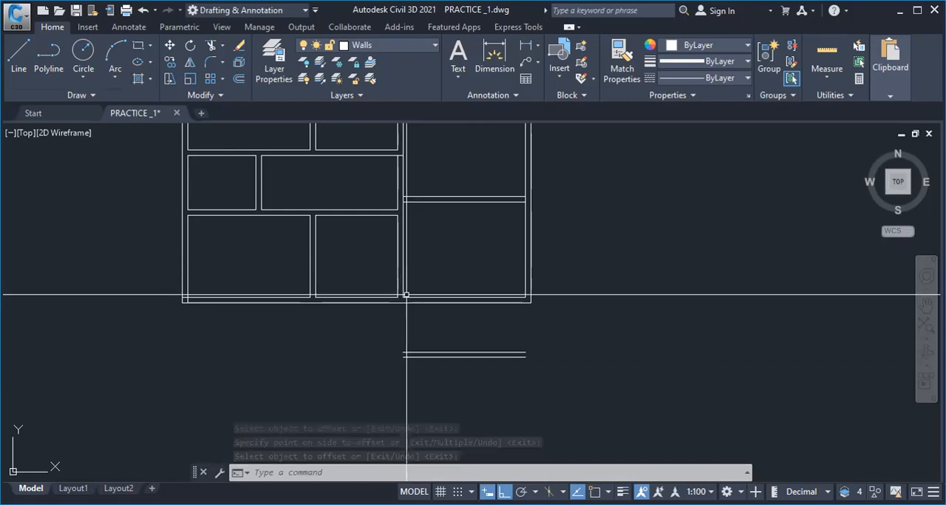
Stretch both ends of the two new lines below the plan outward beyond the right-hand room's side walls
{"action": "left_click", "coordinate": [436, 362]}
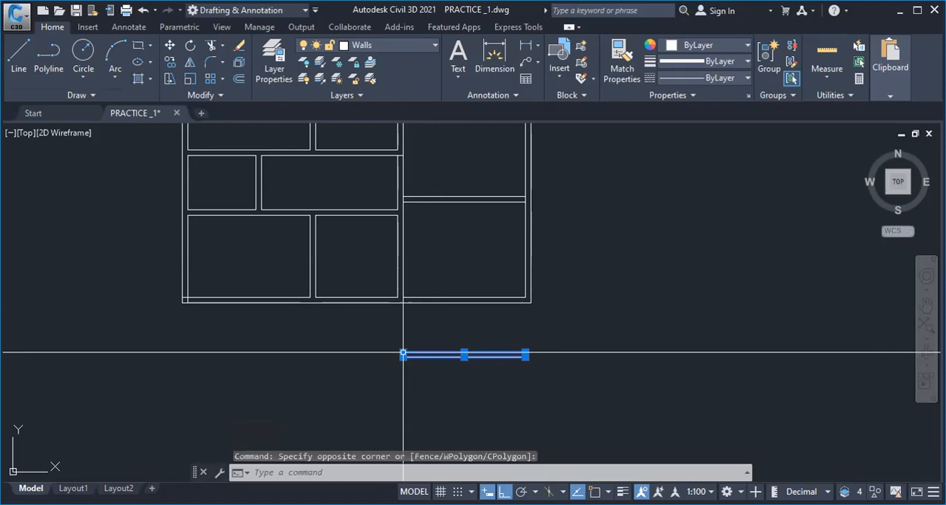
{"action": "left_click", "coordinate": [402, 354]}
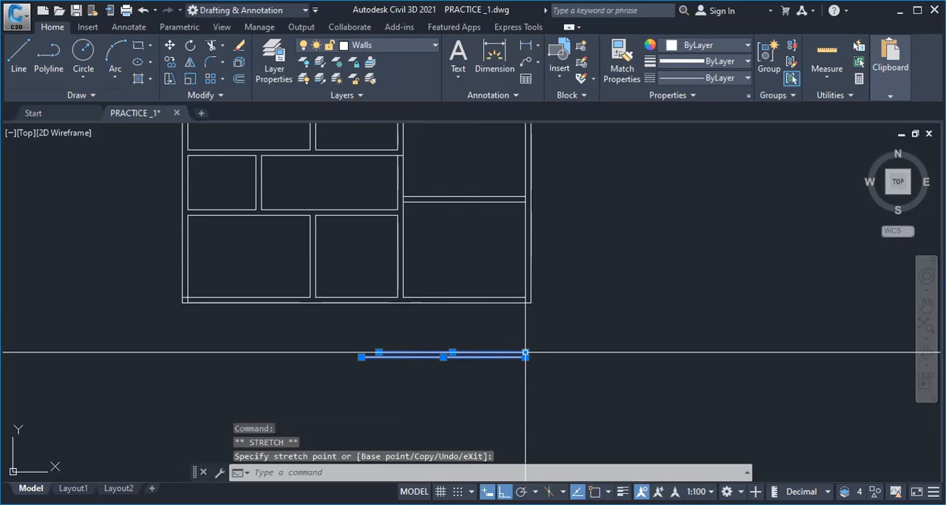
{"action": "scroll", "coordinate": [467, 337], "scroll_direction": "up", "scroll_amount": 2}
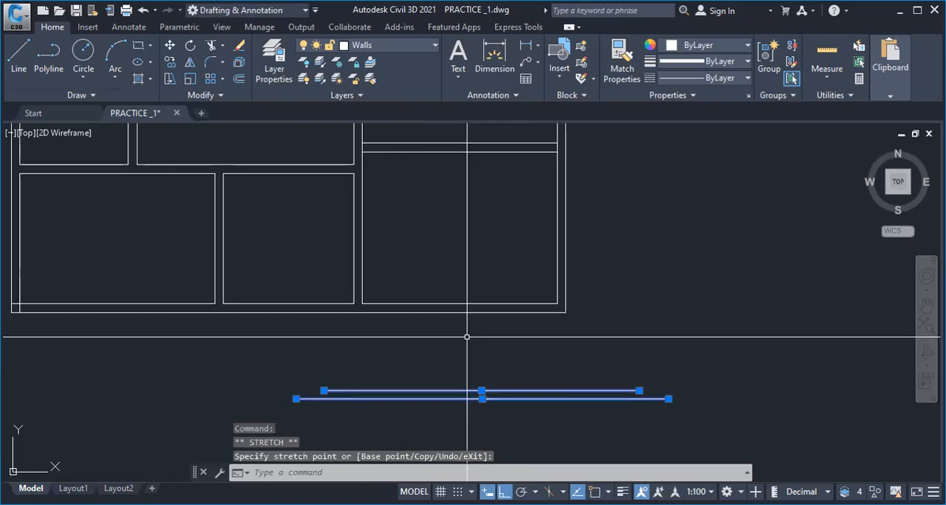
{"action": "key", "text": "Escape"}
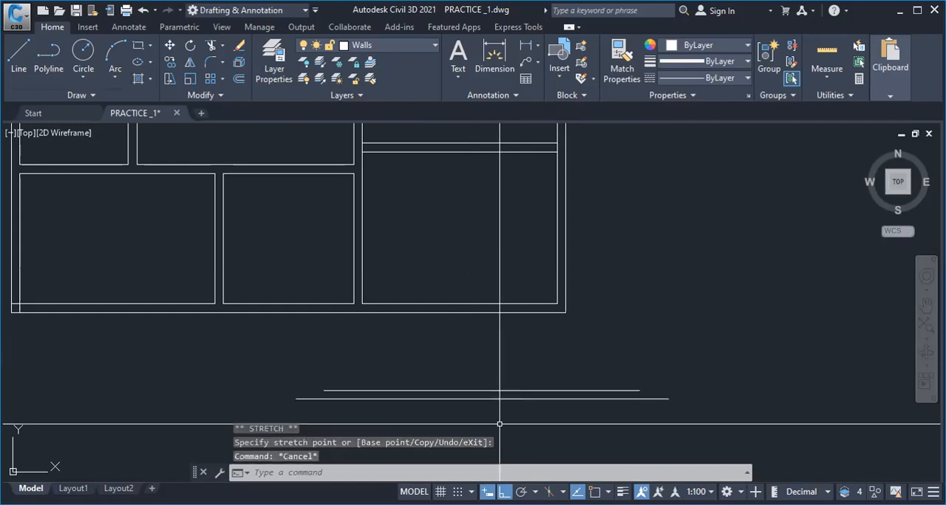
Extend the lines of the right-hand room's two side walls down to the upper of the two new lines
{"action": "left_click_drag", "start_coordinate": [499, 424], "coordinate": [345, 381]}
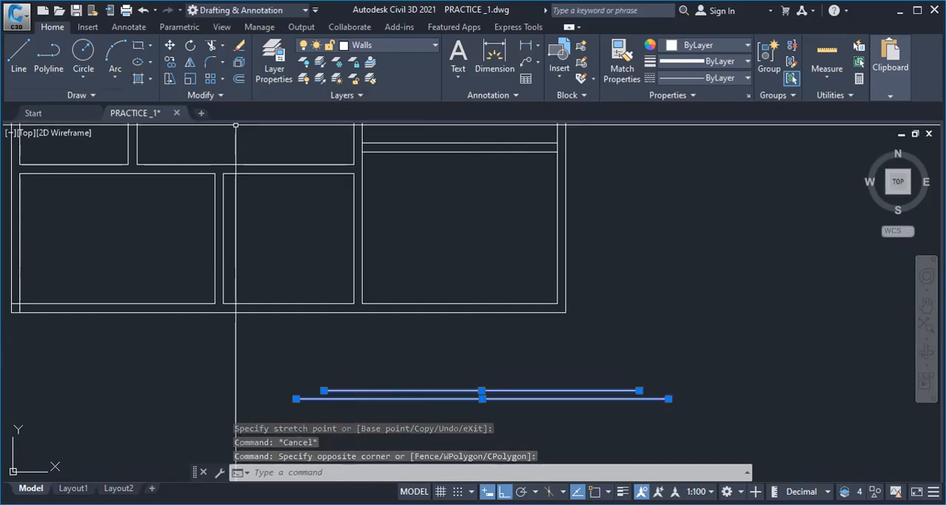
{"action": "scroll", "coordinate": [281, 144], "scroll_direction": "down", "scroll_amount": 5}
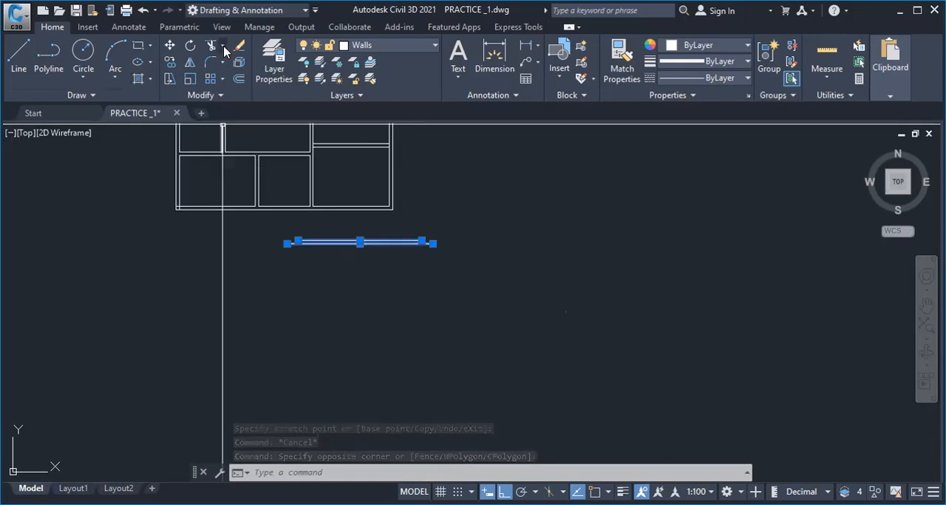
{"action": "left_click", "coordinate": [224, 48]}
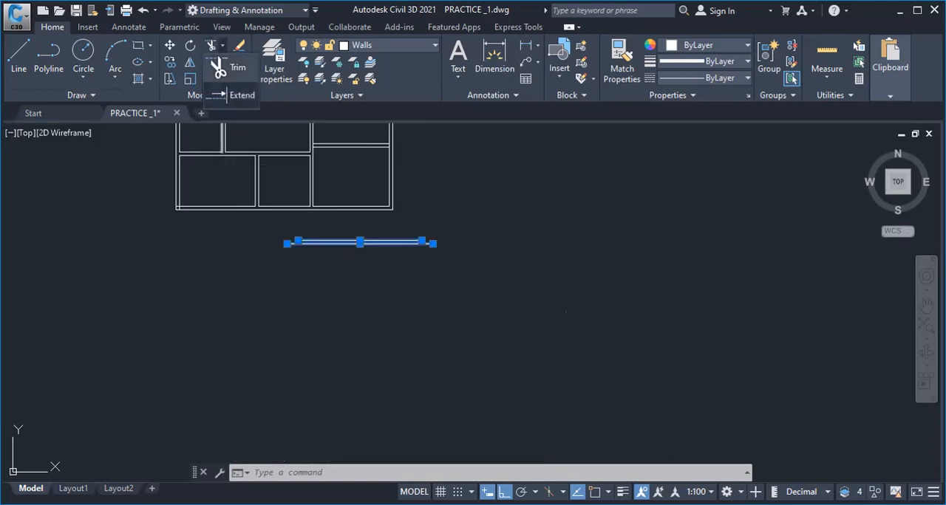
{"action": "left_click", "coordinate": [240, 95]}
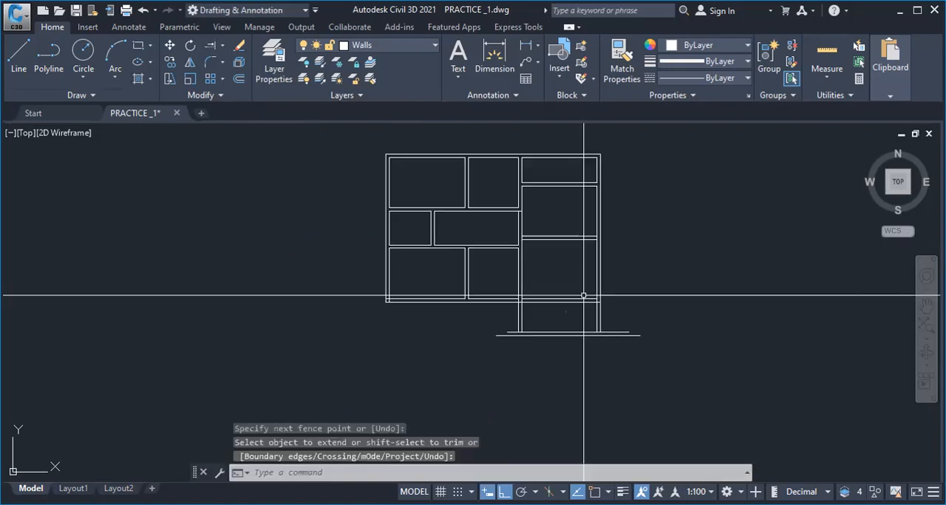
{"action": "scroll", "coordinate": [572, 170], "scroll_direction": "up", "scroll_amount": 2}
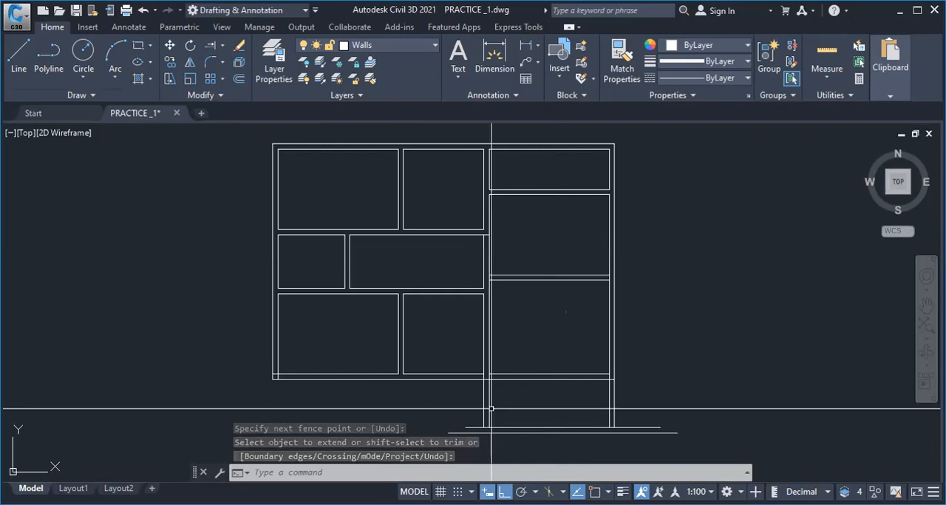
{"action": "scroll", "coordinate": [490, 408], "scroll_direction": "up", "scroll_amount": 3}
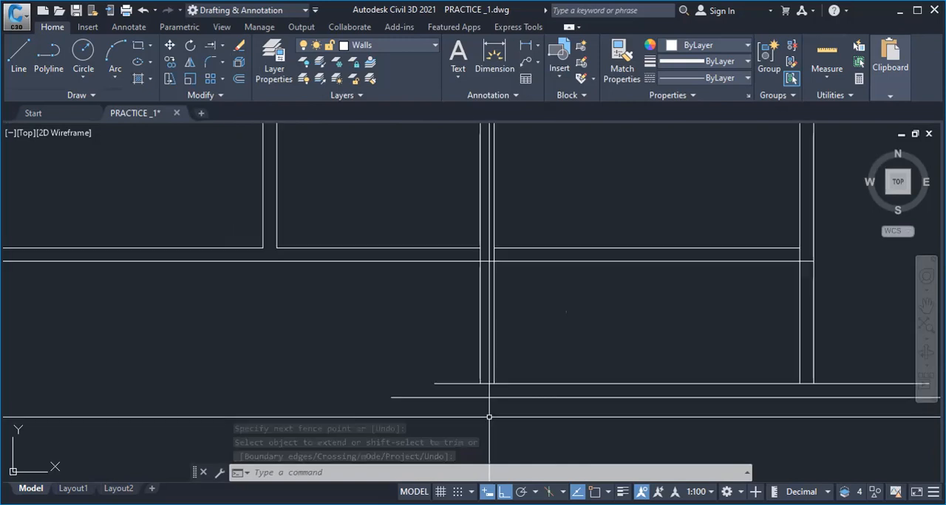
Stretch the outer lines of the right-hand room's two side walls down past the lower of the two new lines
{"action": "left_click", "coordinate": [481, 366]}
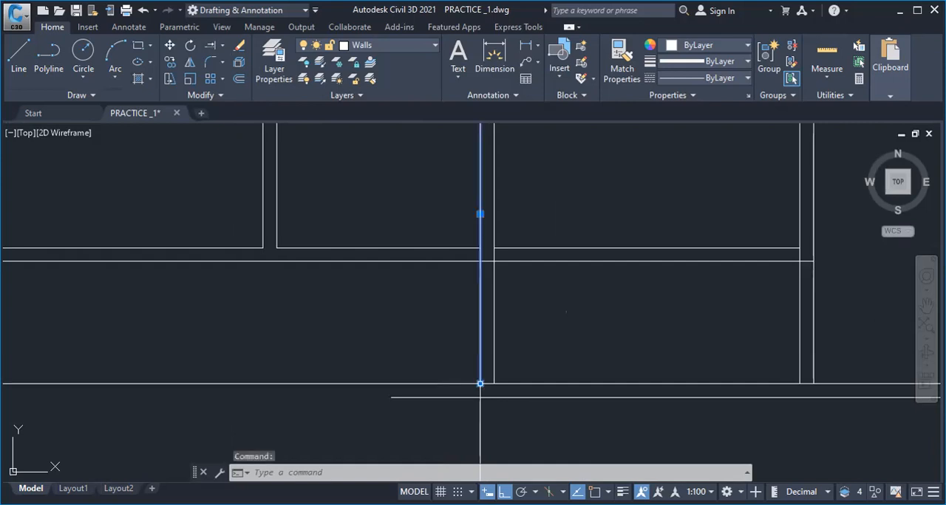
{"action": "left_click", "coordinate": [480, 383]}
{"action": "key", "text": "Escape"}
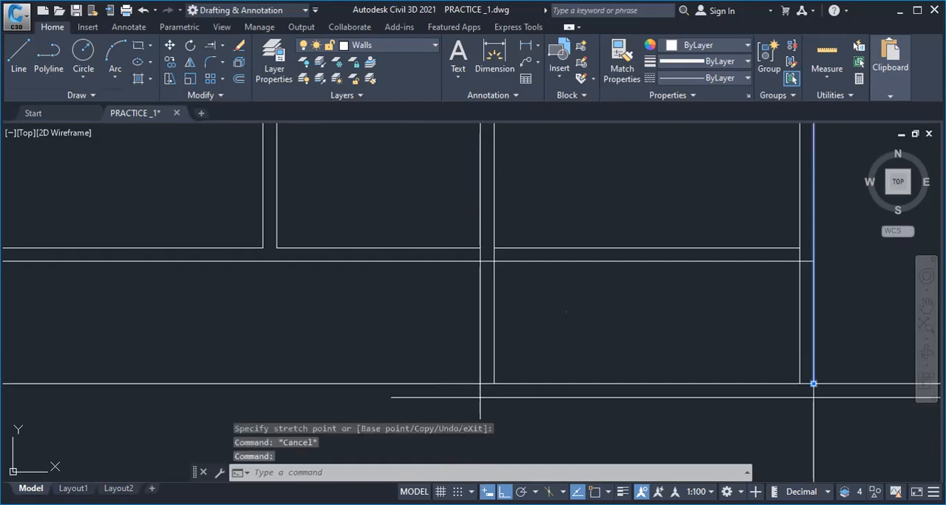
{"action": "left_click", "coordinate": [813, 384]}
{"action": "scroll", "coordinate": [386, 296], "scroll_direction": "down", "scroll_amount": 2}
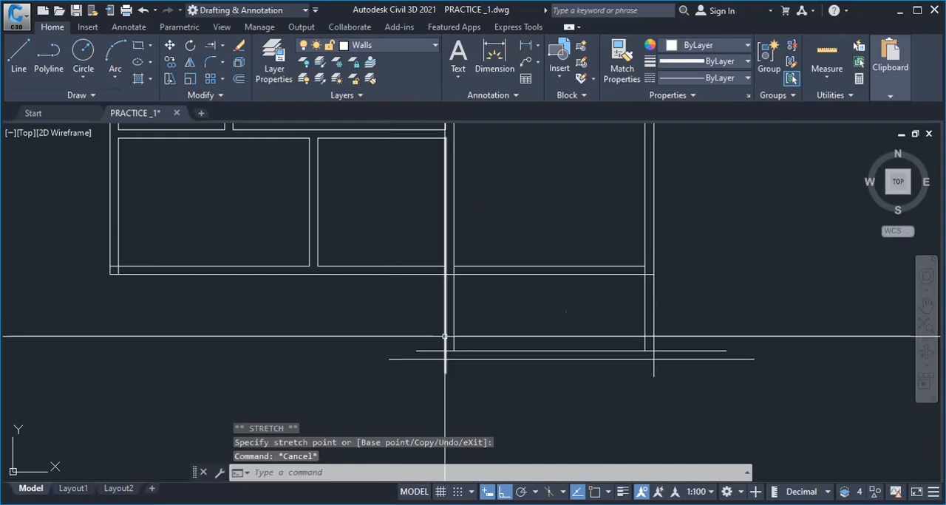
Trim the crossing wall lines and overhanging ends below the plan so the large right-hand room is open inside with clean lower corners
{"action": "scroll", "coordinate": [445, 340], "scroll_direction": "up", "scroll_amount": 2}
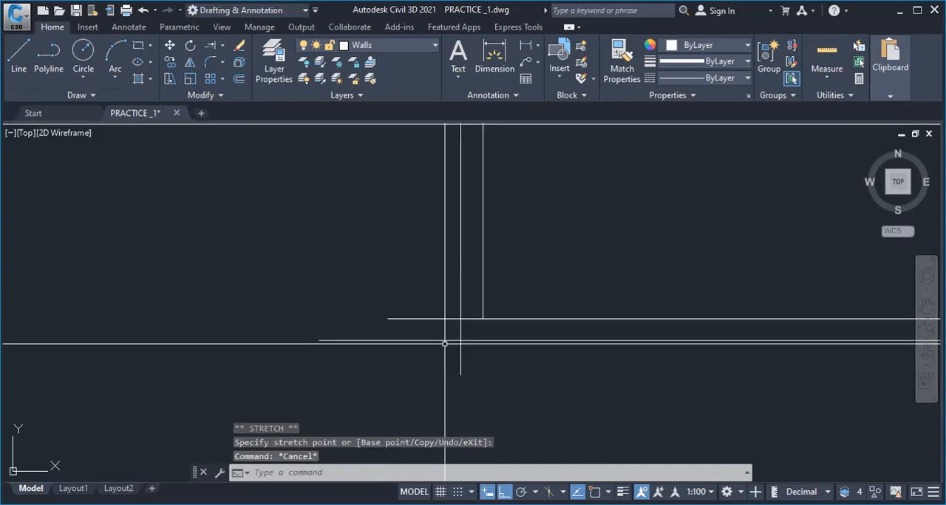
{"action": "left_click", "coordinate": [465, 297]}
{"action": "left_click", "coordinate": [452, 270]}
{"action": "scroll", "coordinate": [451, 266], "scroll_direction": "down", "scroll_amount": 3}
{"action": "scroll", "coordinate": [587, 272], "scroll_direction": "up", "scroll_amount": 2}
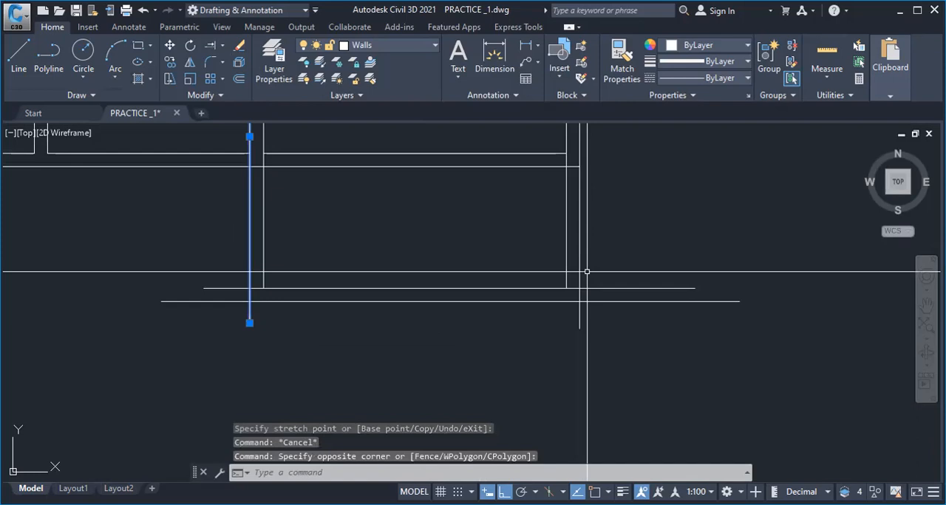
{"action": "left_click", "coordinate": [586, 272]}
{"action": "left_click", "coordinate": [573, 260]}
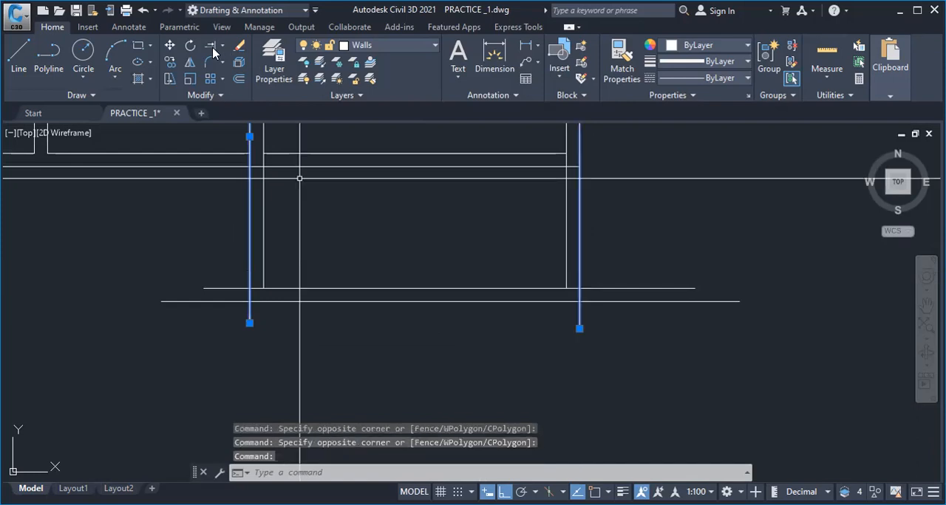
{"action": "left_click", "coordinate": [231, 67]}
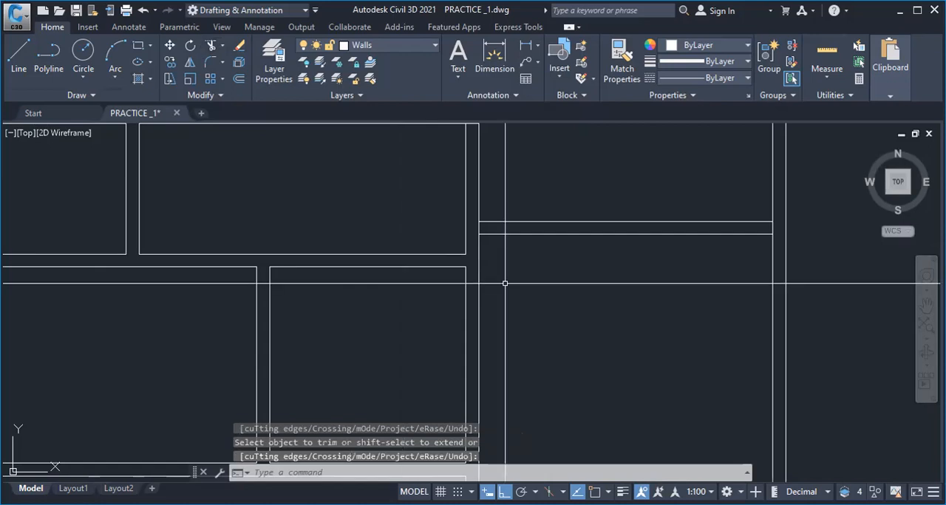
Offset the upper line of the lower middle room downward into a two-line partition, and delete the original line
{"action": "scroll", "coordinate": [505, 283], "scroll_direction": "down", "scroll_amount": 5}
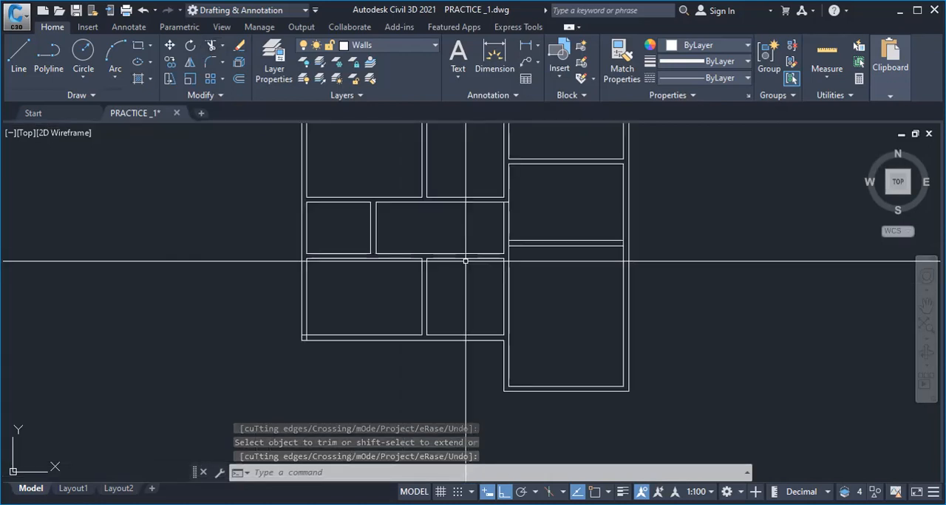
{"action": "scroll", "coordinate": [462, 260], "scroll_direction": "up", "scroll_amount": 2}
{"action": "scroll", "coordinate": [453, 256], "scroll_direction": "up", "scroll_amount": 2}
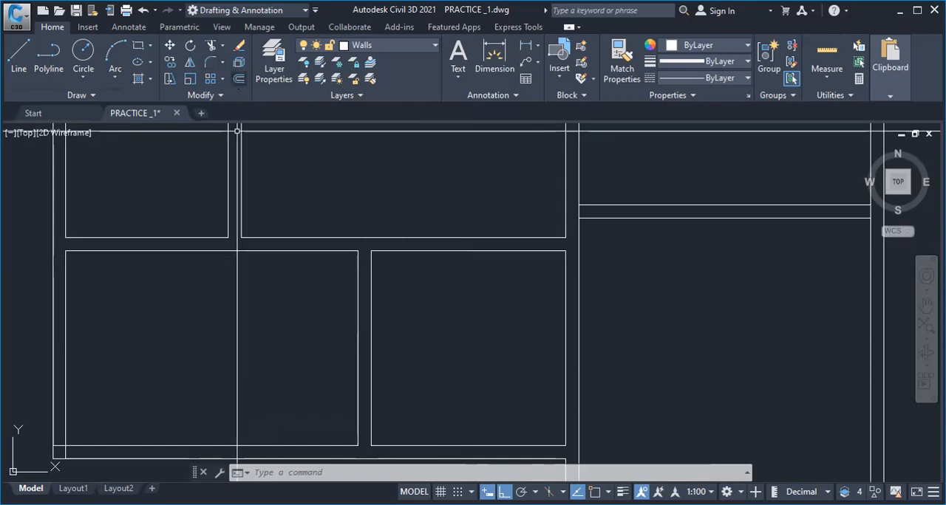
{"action": "left_click", "coordinate": [239, 78]}
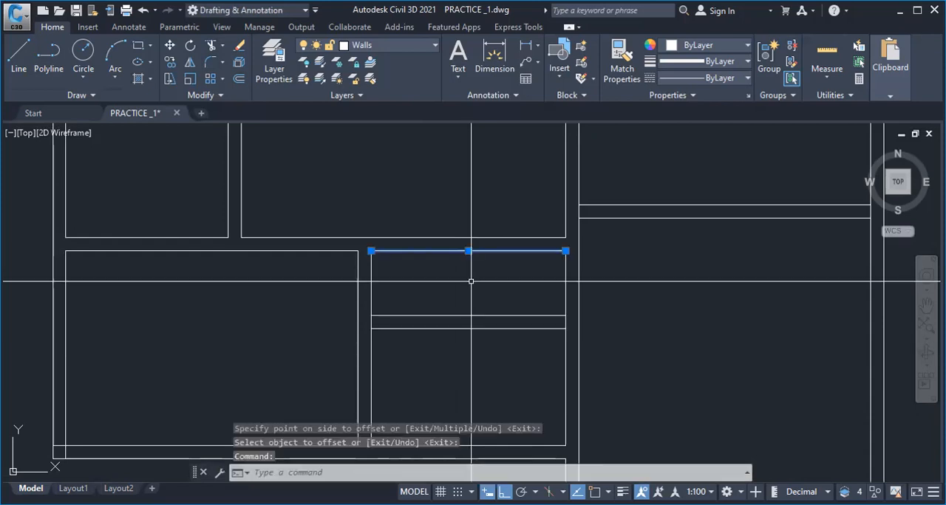
{"action": "key", "text": "Delete"}
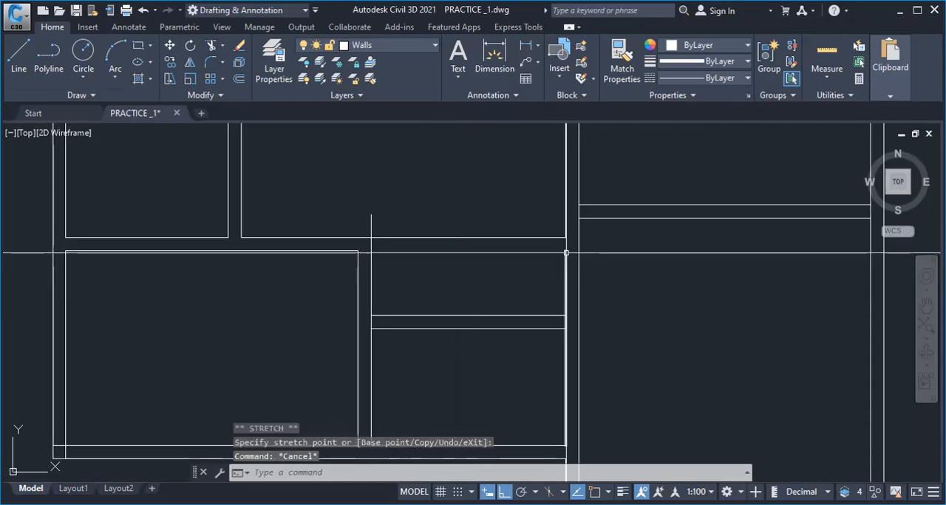
Stretch the lower middle room's left line above the room, and replace its right line by stretching the upper room's right line down
{"action": "left_click", "coordinate": [566, 255]}
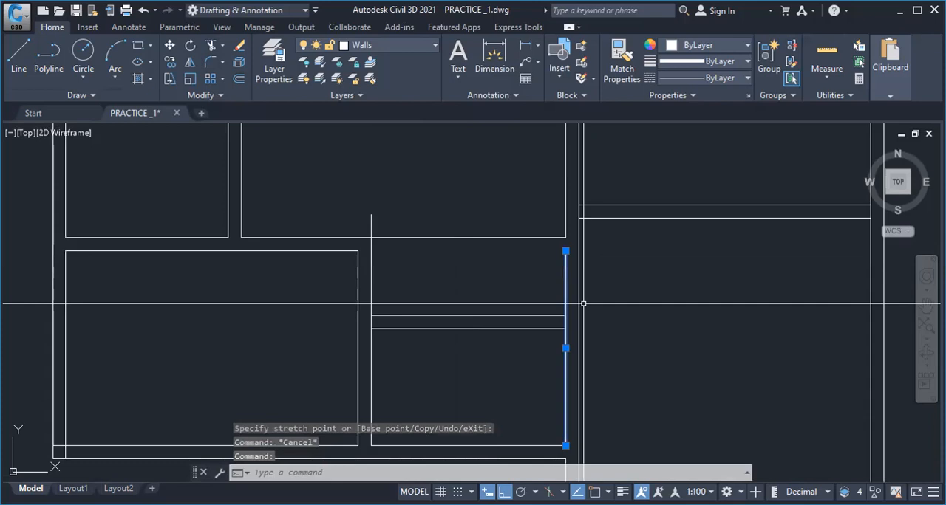
{"action": "scroll", "coordinate": [612, 321], "scroll_direction": "down", "scroll_amount": 3}
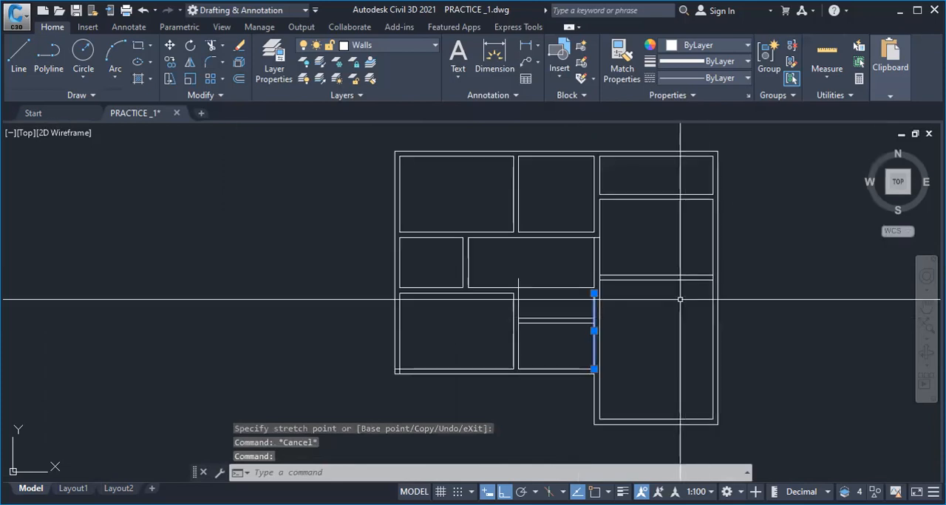
{"action": "scroll", "coordinate": [679, 299], "scroll_direction": "up", "scroll_amount": 4}
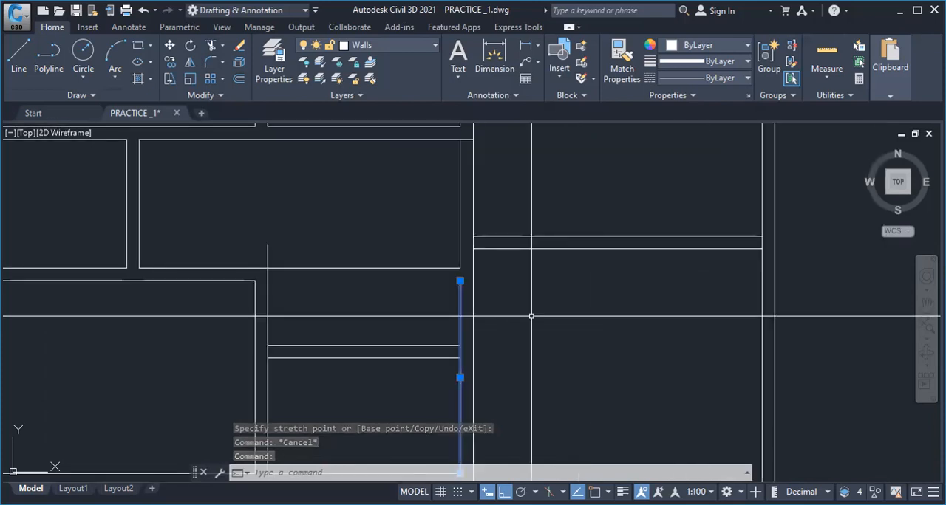
{"action": "key", "text": "Delete"}
{"action": "scroll", "coordinate": [487, 301], "scroll_direction": "down", "scroll_amount": 4}
{"action": "scroll", "coordinate": [487, 301], "scroll_direction": "up", "scroll_amount": 2}
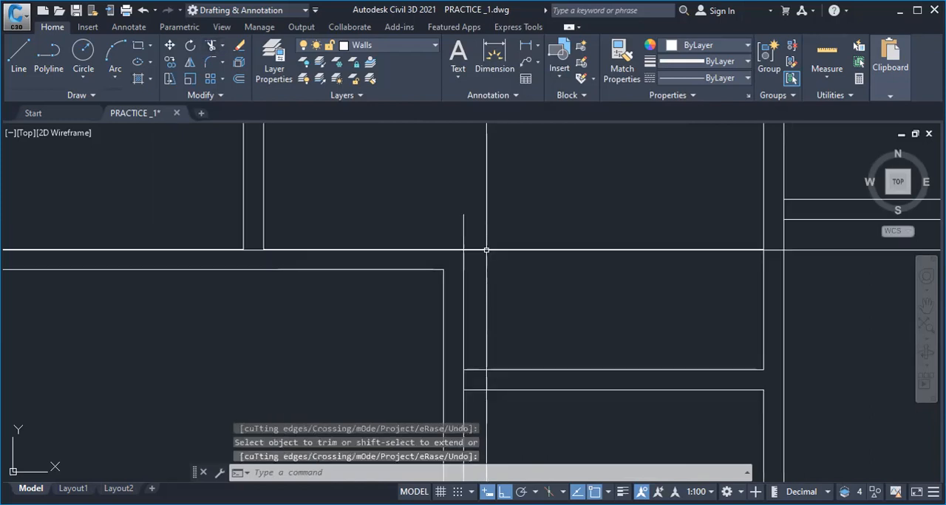
Trim the overlapping lines around the new partition so the middle room becomes L-shaped
{"action": "key", "text": "Return"}
{"action": "left_click", "coordinate": [486, 250]}
{"action": "left_click", "coordinate": [463, 270]}
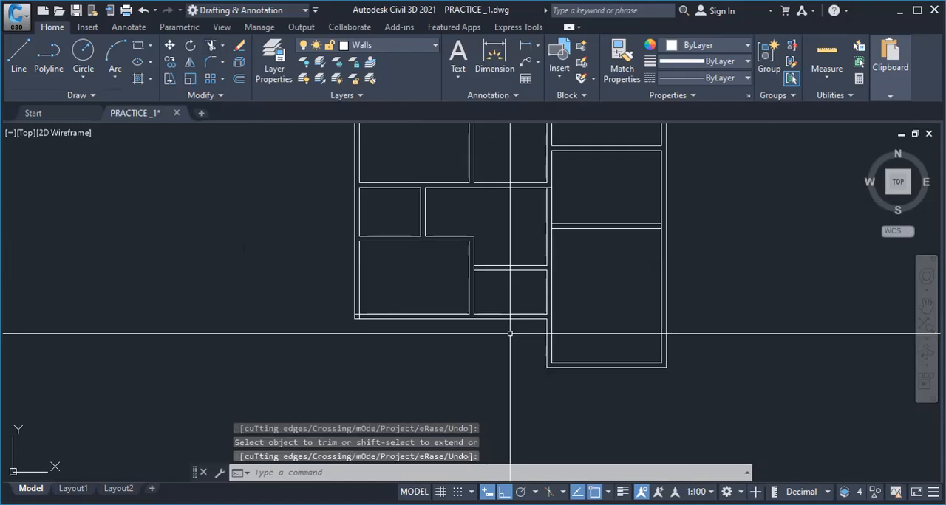
Trim the leftover line pieces at the plan's lower left corner and the wall junctions beside the right-hand rooms, and save the drawing
{"action": "scroll", "coordinate": [357, 307], "scroll_direction": "down", "scroll_amount": 2}
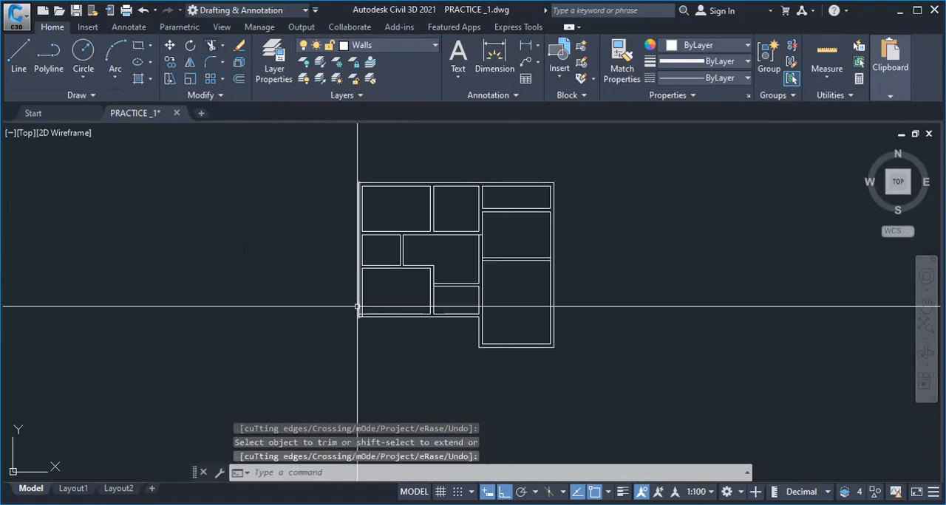
{"action": "scroll", "coordinate": [504, 365], "scroll_direction": "up", "scroll_amount": 2}
{"action": "scroll", "coordinate": [433, 381], "scroll_direction": "down", "scroll_amount": 3}
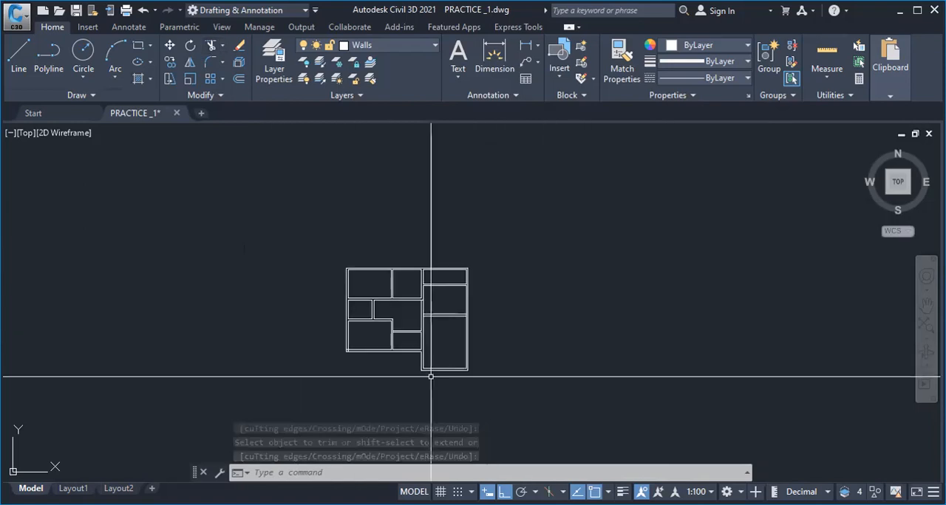
{"action": "scroll", "coordinate": [395, 348], "scroll_direction": "up", "scroll_amount": 3}
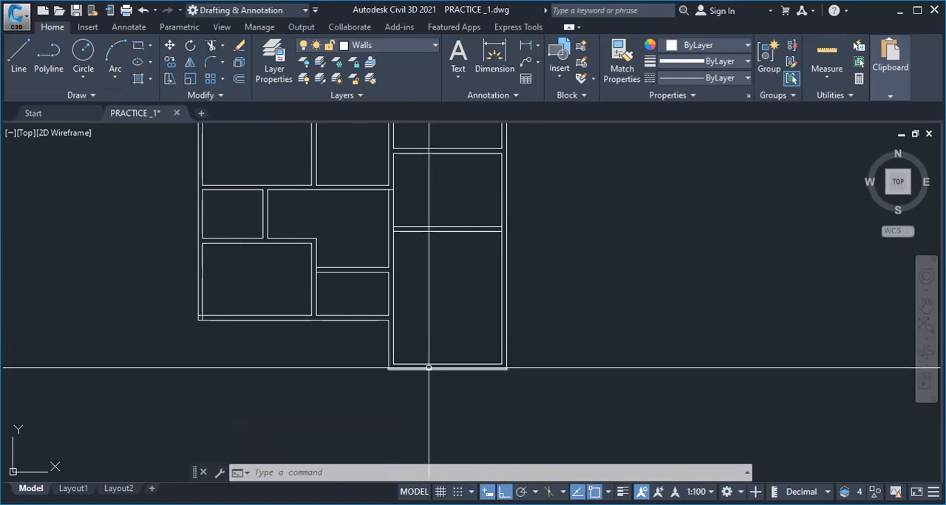
{"action": "scroll", "coordinate": [428, 367], "scroll_direction": "down", "scroll_amount": 3}
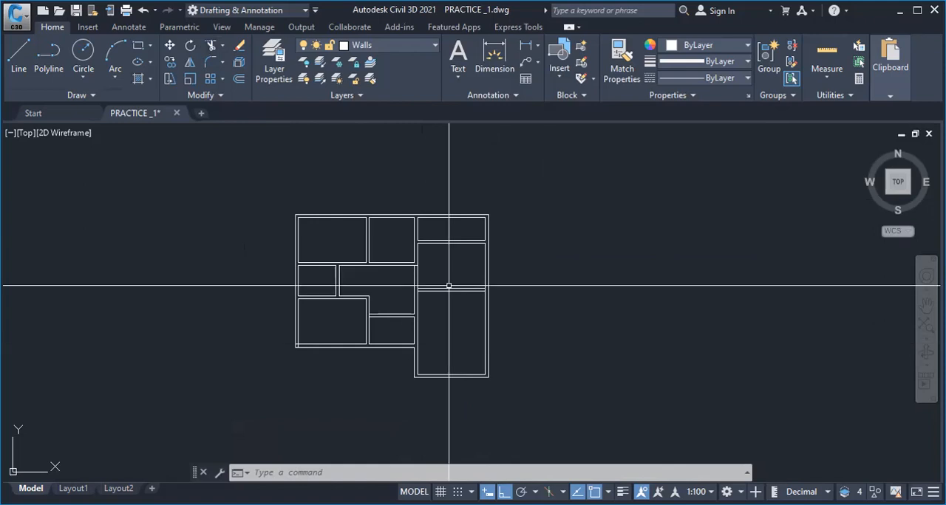
{"action": "scroll", "coordinate": [355, 316], "scroll_direction": "up", "scroll_amount": 2}
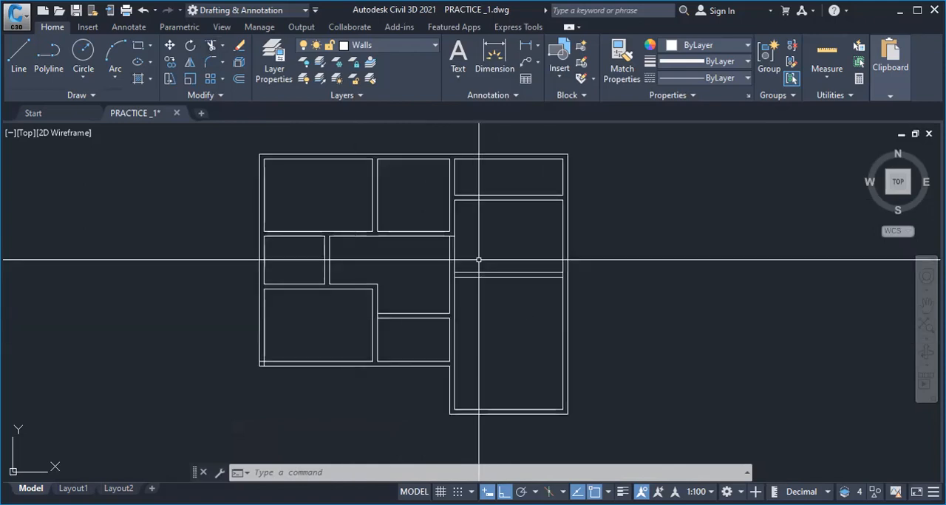
{"action": "scroll", "coordinate": [427, 245], "scroll_direction": "up", "scroll_amount": 2}
{"action": "middle_click_drag", "start_coordinate": [427, 245], "coordinate": [430, 239]}
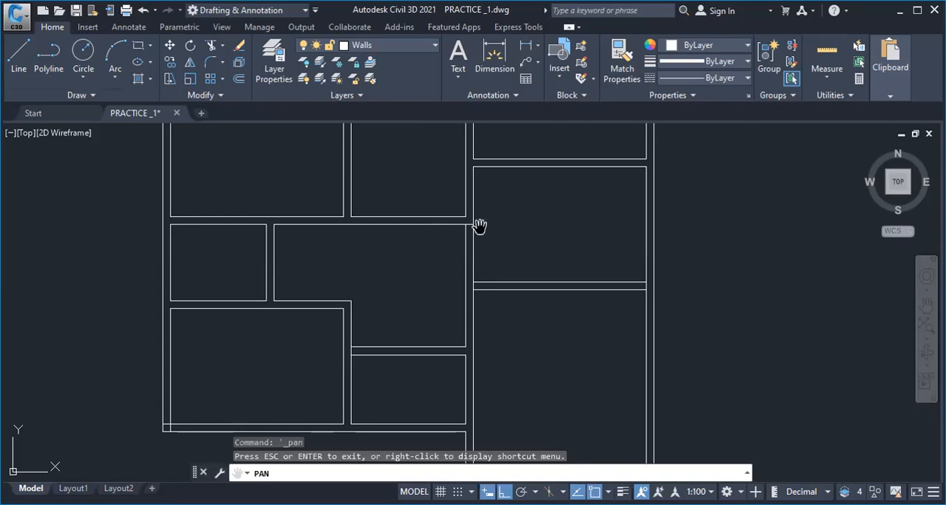
{"action": "left_click", "coordinate": [212, 46]}
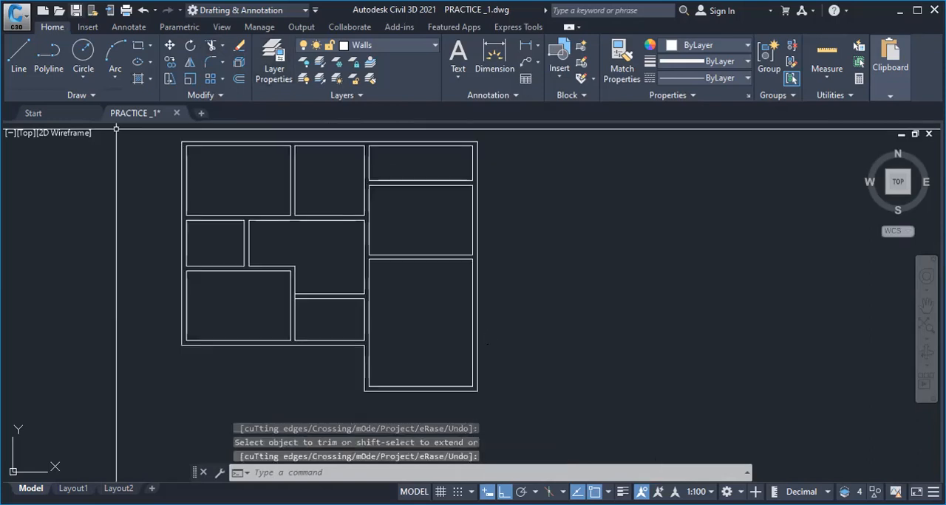
{"action": "key", "text": "Escape"}
{"action": "key", "text": "ctrl+s"}
Try to chamfer the inner lower left corner of the large right-hand room with the default chamfer distances
{"action": "scroll", "coordinate": [379, 379], "scroll_direction": "up", "scroll_amount": 2}
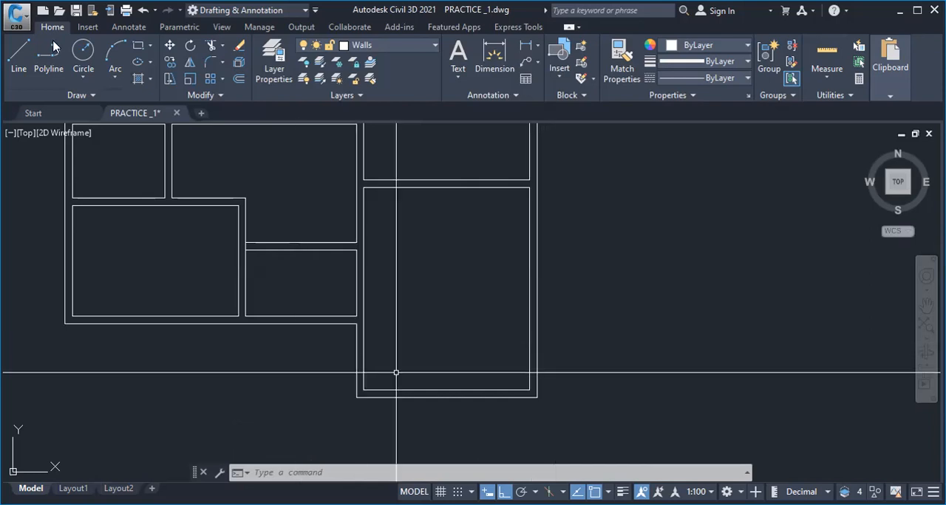
{"action": "left_click", "coordinate": [222, 65]}
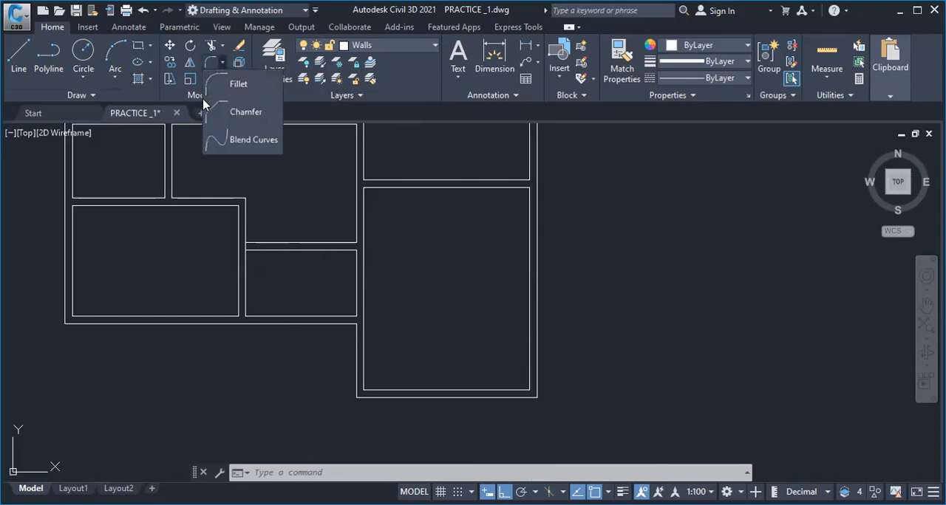
{"action": "left_click", "coordinate": [222, 65]}
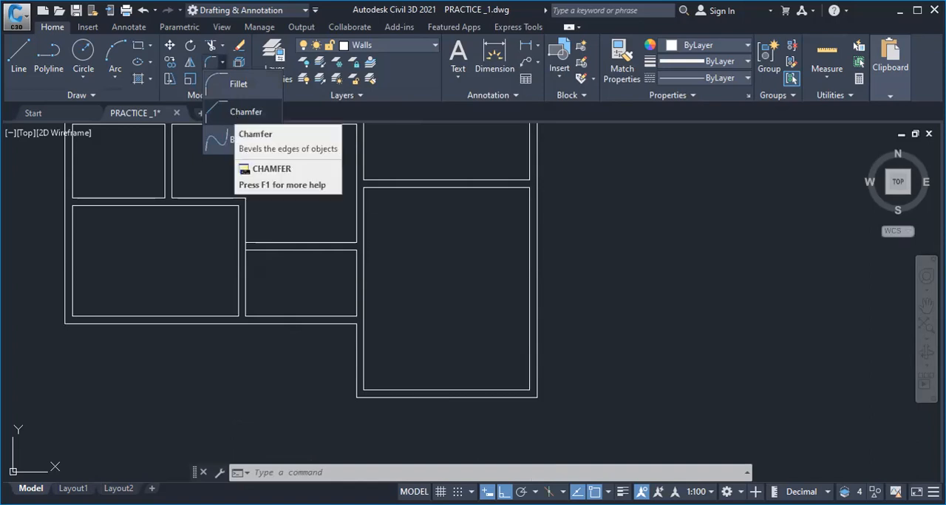
{"action": "left_click", "coordinate": [222, 112]}
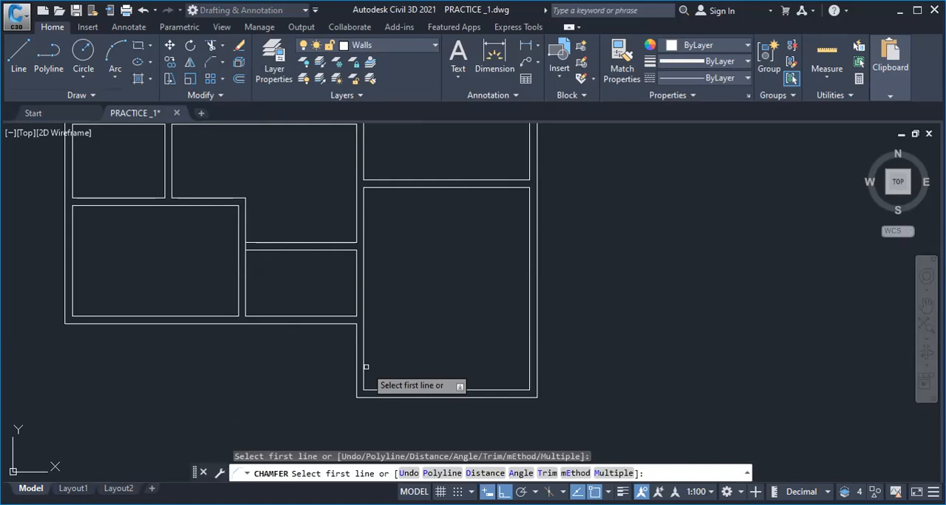
{"action": "left_click", "coordinate": [366, 366]}
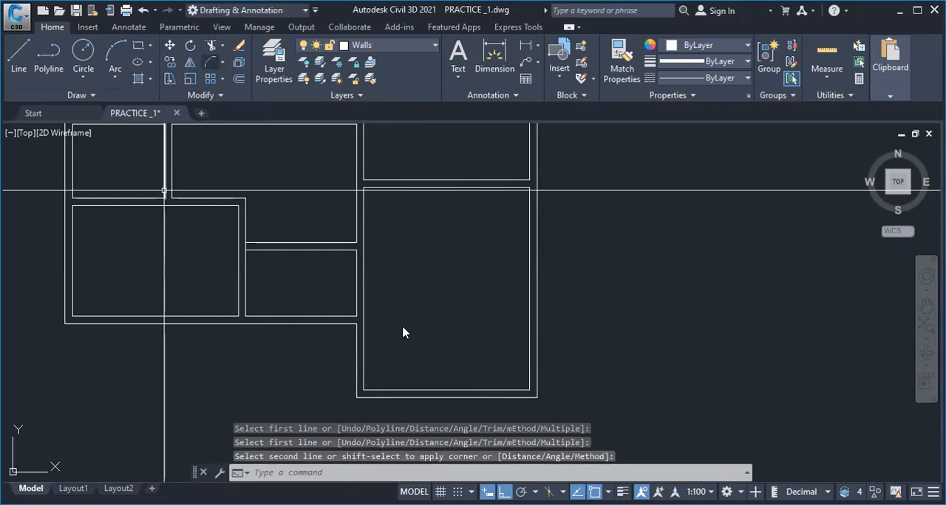
Chamfer both lower corners of the large right-hand room, on the inner and outer wall lines, with distances of 1200
{"action": "right_click", "coordinate": [441, 405]}
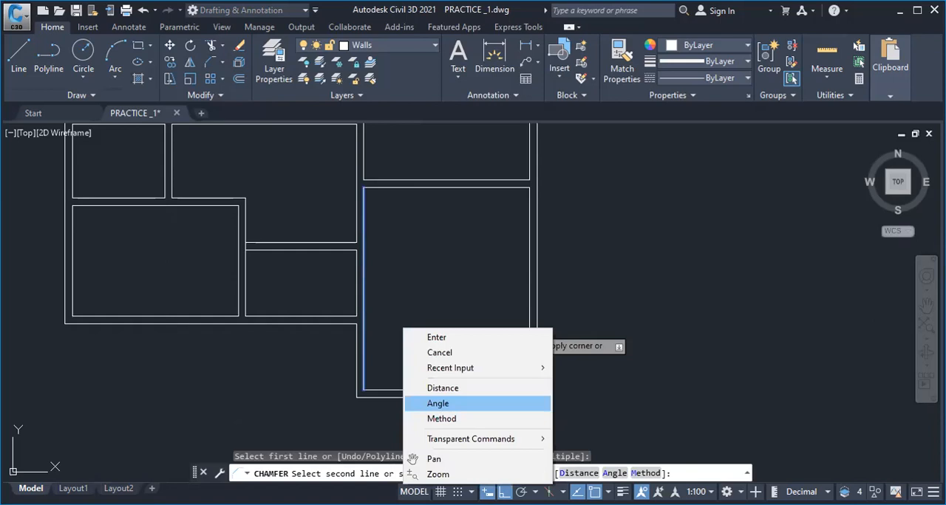
{"action": "left_click", "coordinate": [438, 403]}
{"action": "key", "text": "F3"}
{"action": "type", "text": "45"}
{"action": "key", "text": "Return"}
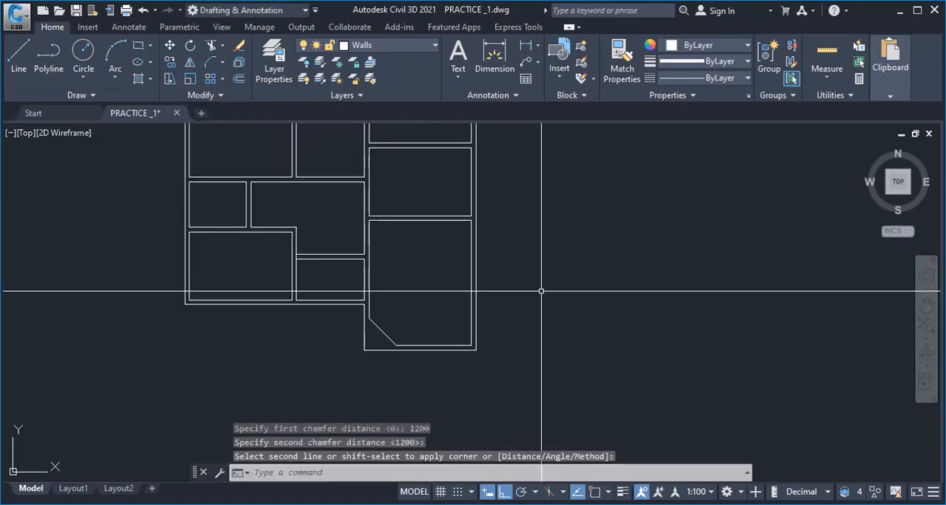
{"action": "left_click", "coordinate": [583, 66]}
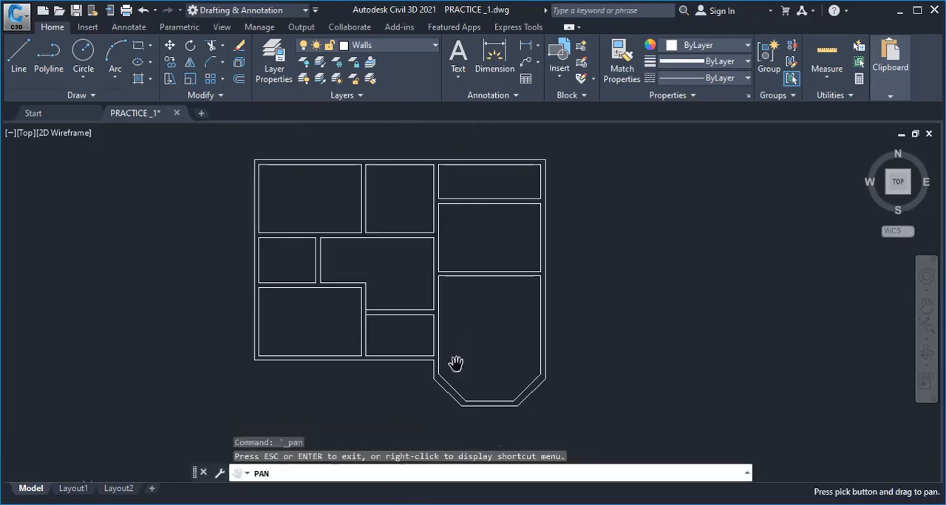
{"action": "left_click_drag", "start_coordinate": [358, 337], "coordinate": [563, 292]}
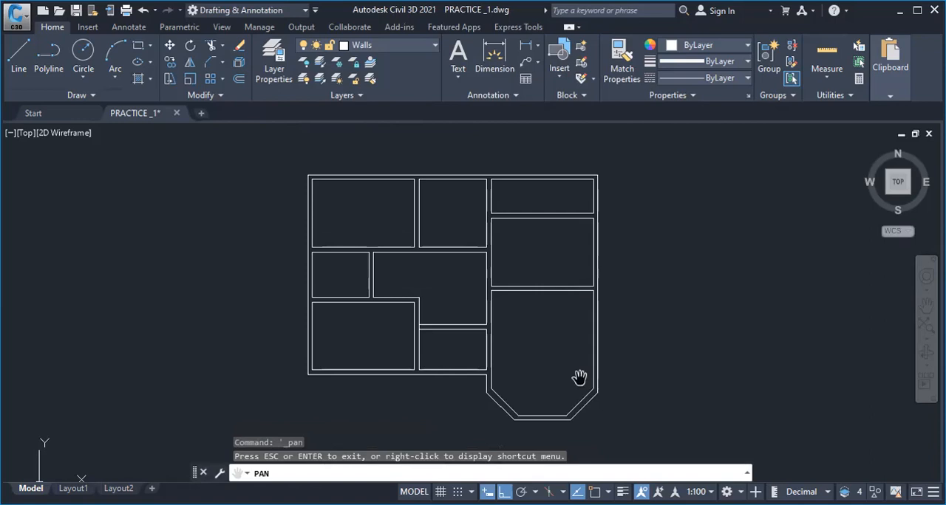
{"action": "left_click_drag", "start_coordinate": [466, 301], "coordinate": [503, 307]}
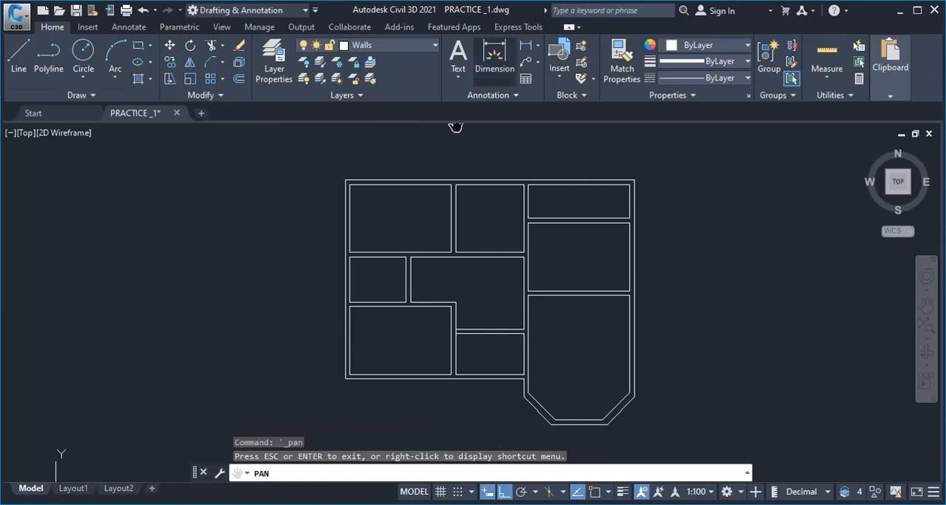
{"action": "left_click_drag", "start_coordinate": [550, 260], "coordinate": [409, 268]}
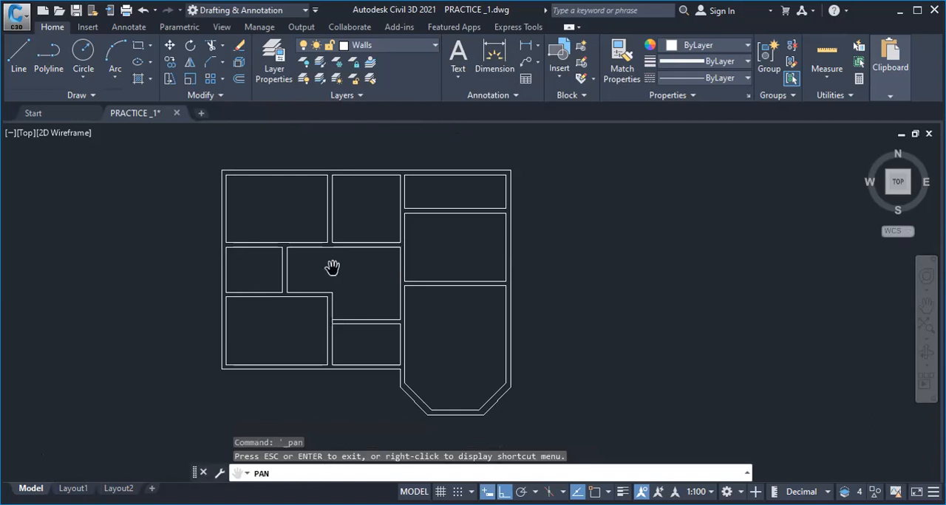
{"action": "scroll", "coordinate": [336, 332], "scroll_direction": "up", "scroll_amount": 3}
{"action": "scroll", "coordinate": [504, 271], "scroll_direction": "down", "scroll_amount": 3}
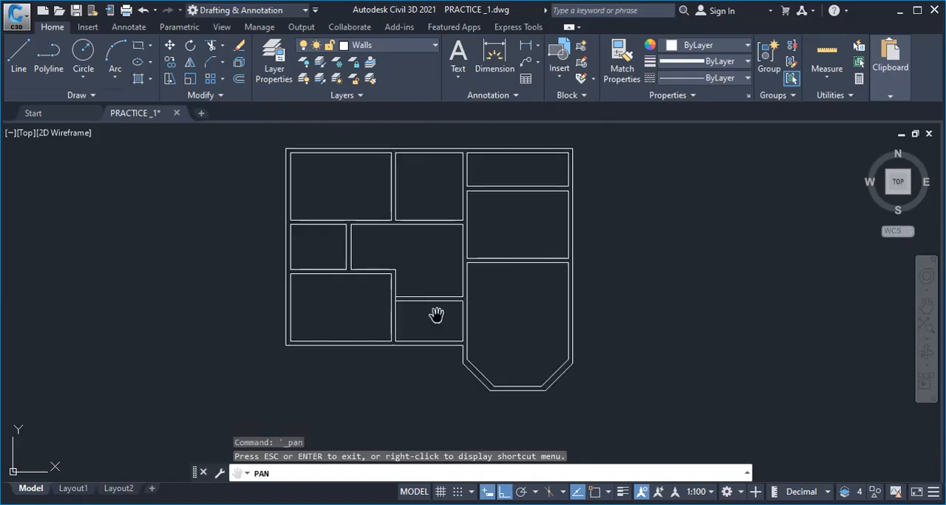
{"action": "left_click_drag", "start_coordinate": [396, 260], "coordinate": [410, 294]}
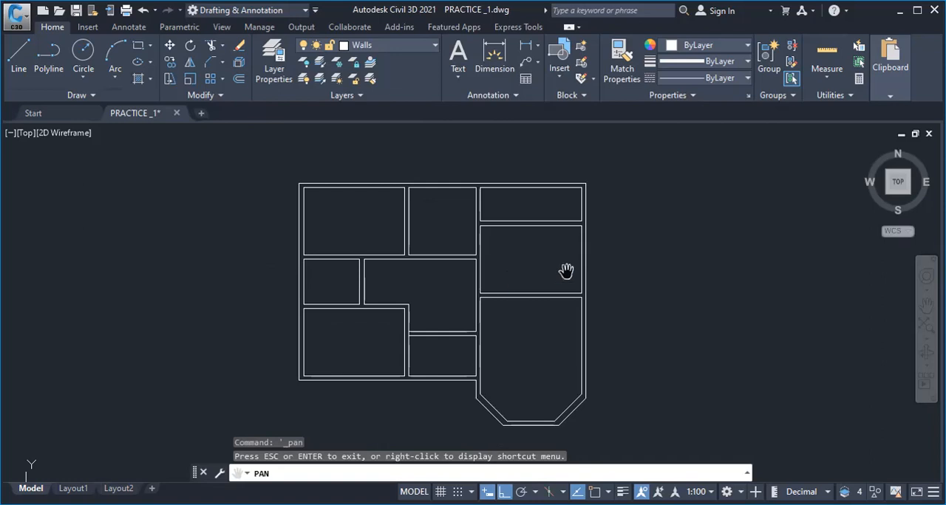
{"action": "key", "text": "Escape"}
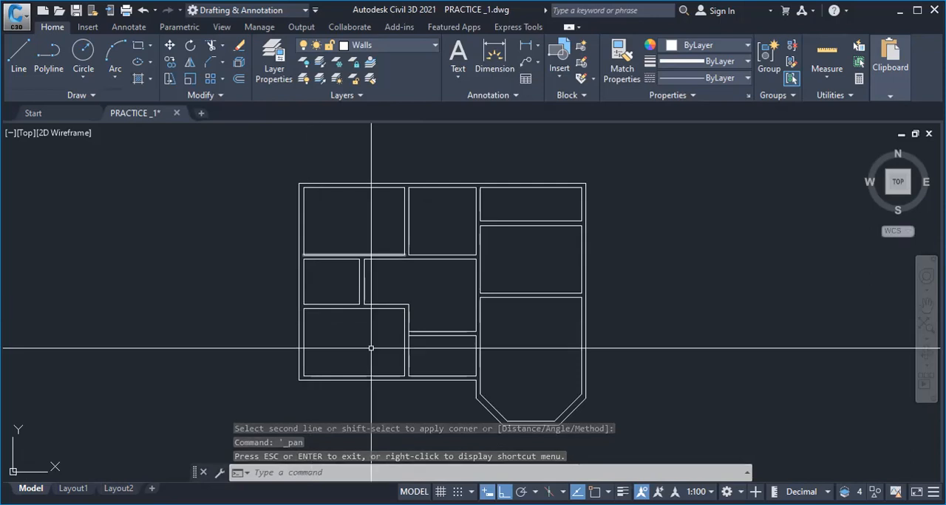
{"action": "scroll", "coordinate": [403, 334], "scroll_direction": "up", "scroll_amount": 5}
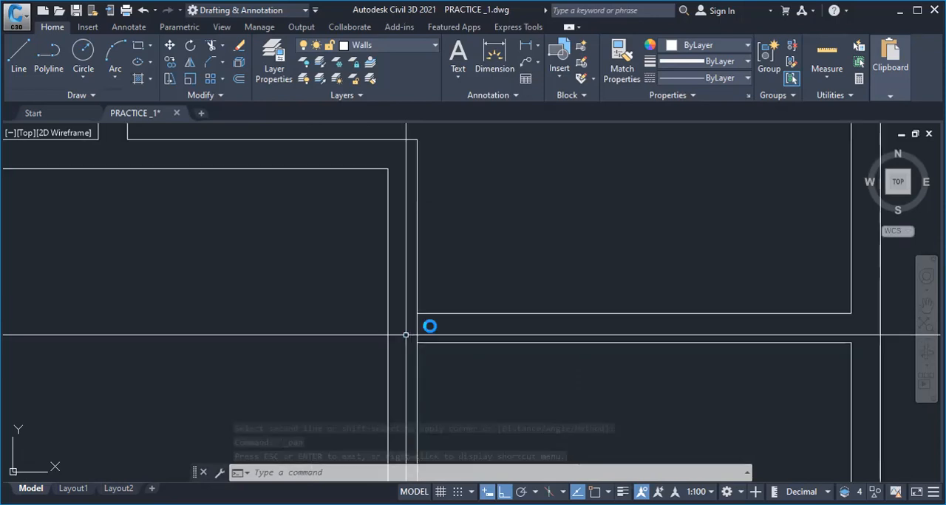
{"action": "scroll", "coordinate": [431, 328], "scroll_direction": "down", "scroll_amount": 5}
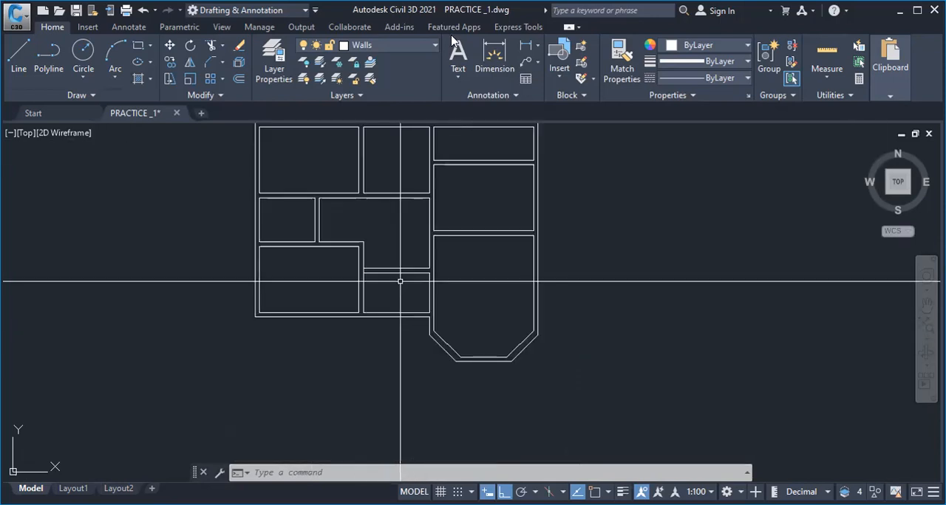